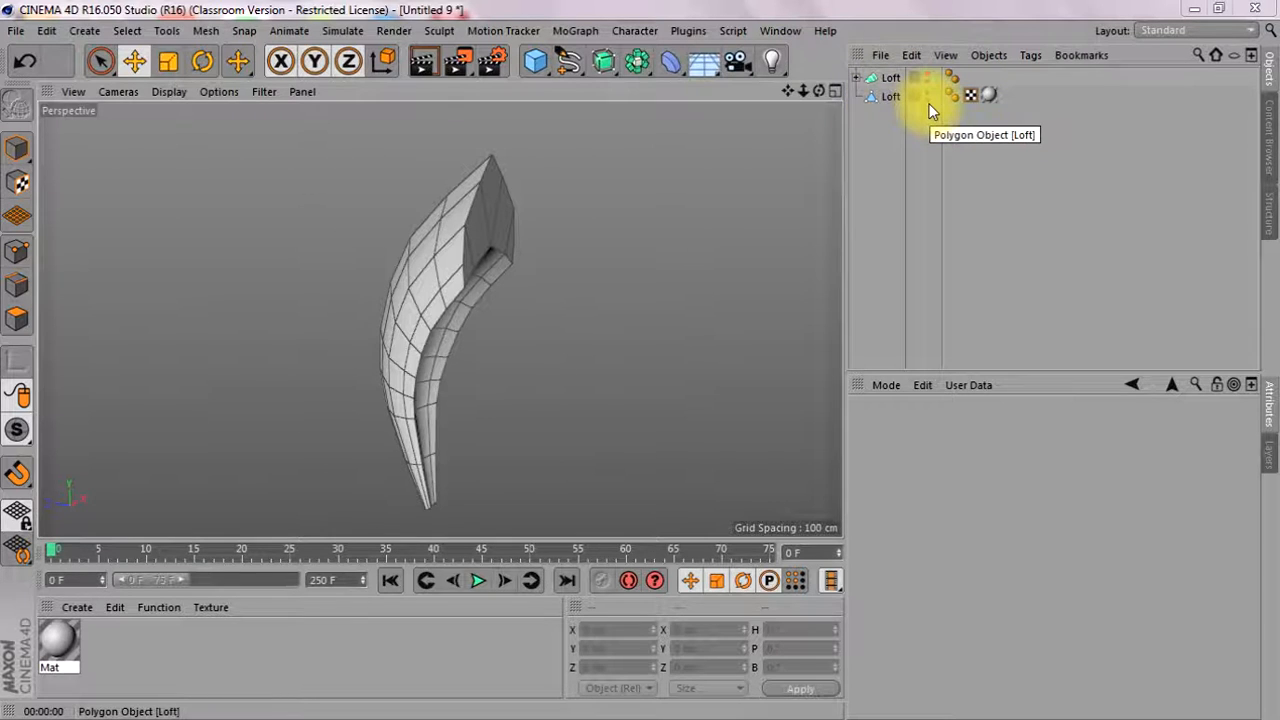
# Switch to the BP UV Edit layout and enlarge the UV view to examine the lofted model's UV mesh
pyautogui.moveTo(820, 91); pyautogui.dragTo(950, 97)
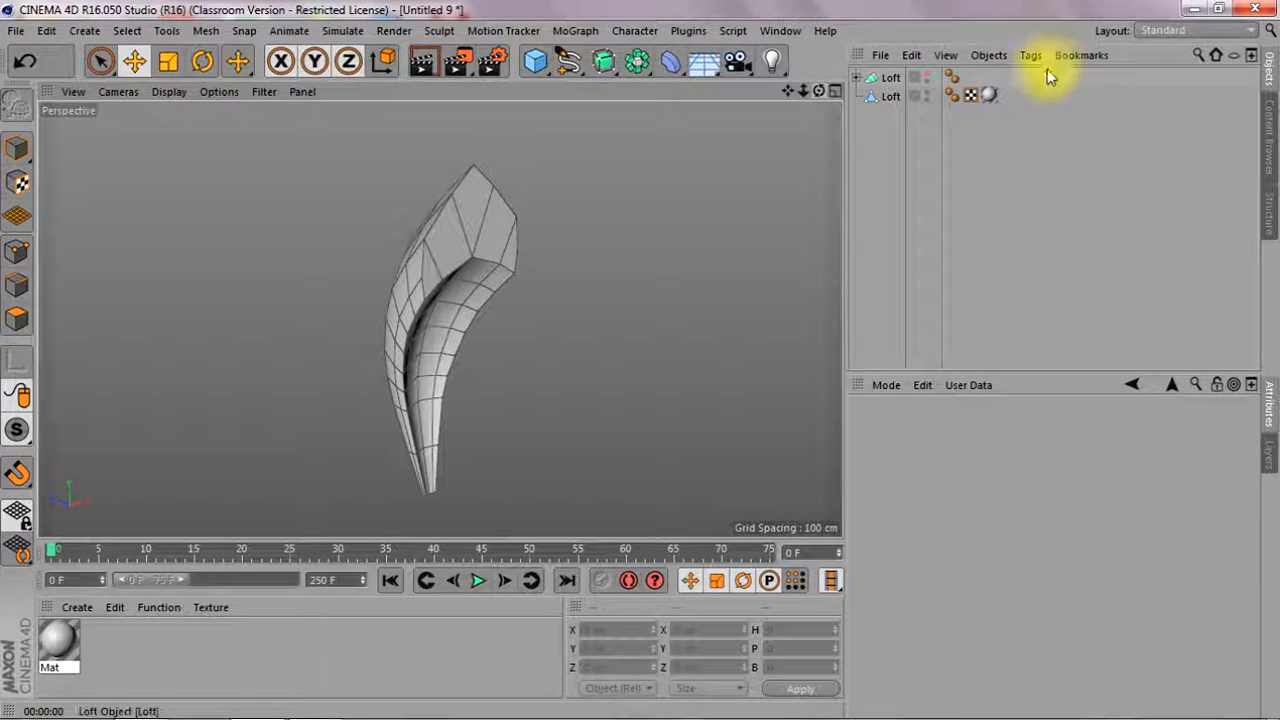
pyautogui.click(1195, 30)
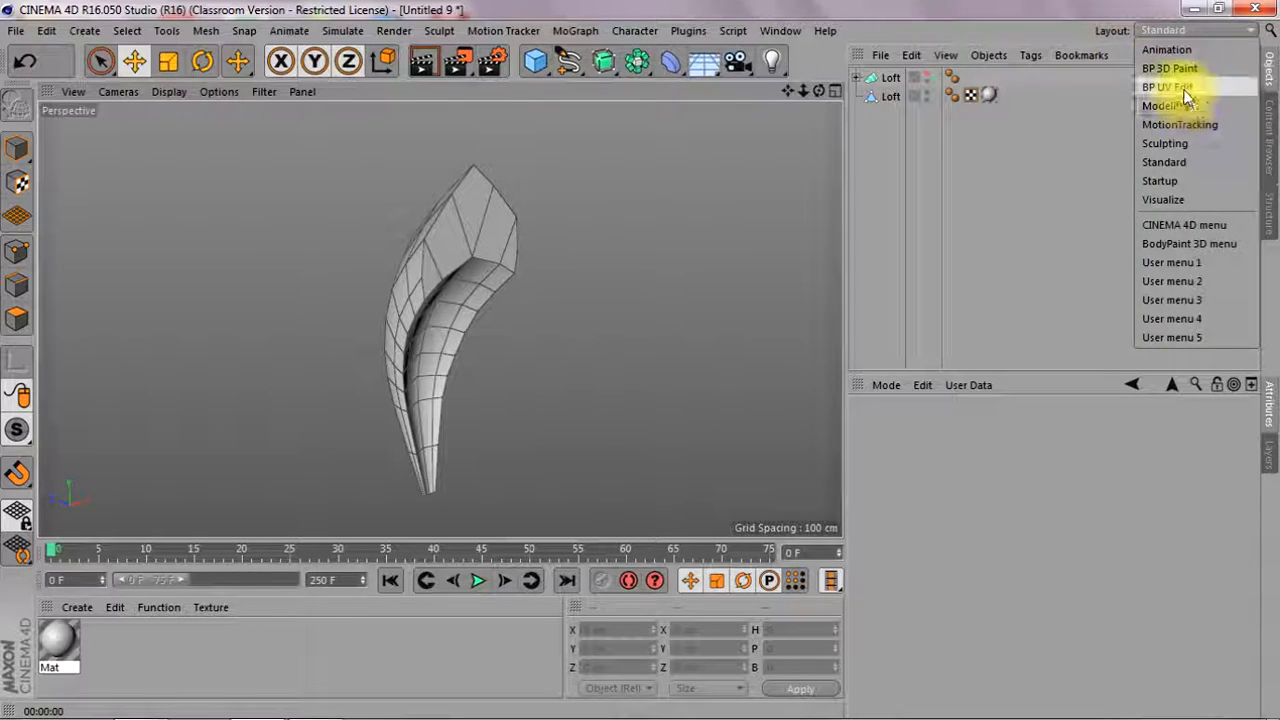
pyautogui.click(1182, 88)
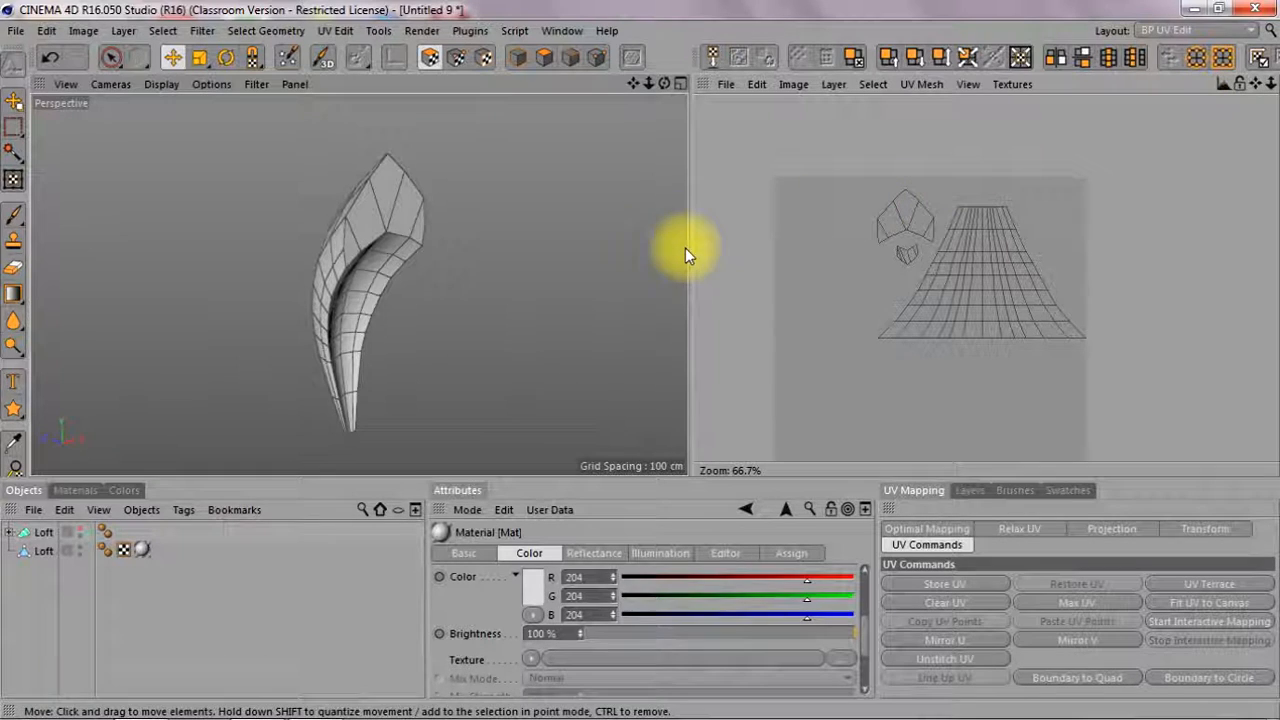
pyautogui.moveTo(690, 249); pyautogui.dragTo(568, 250)
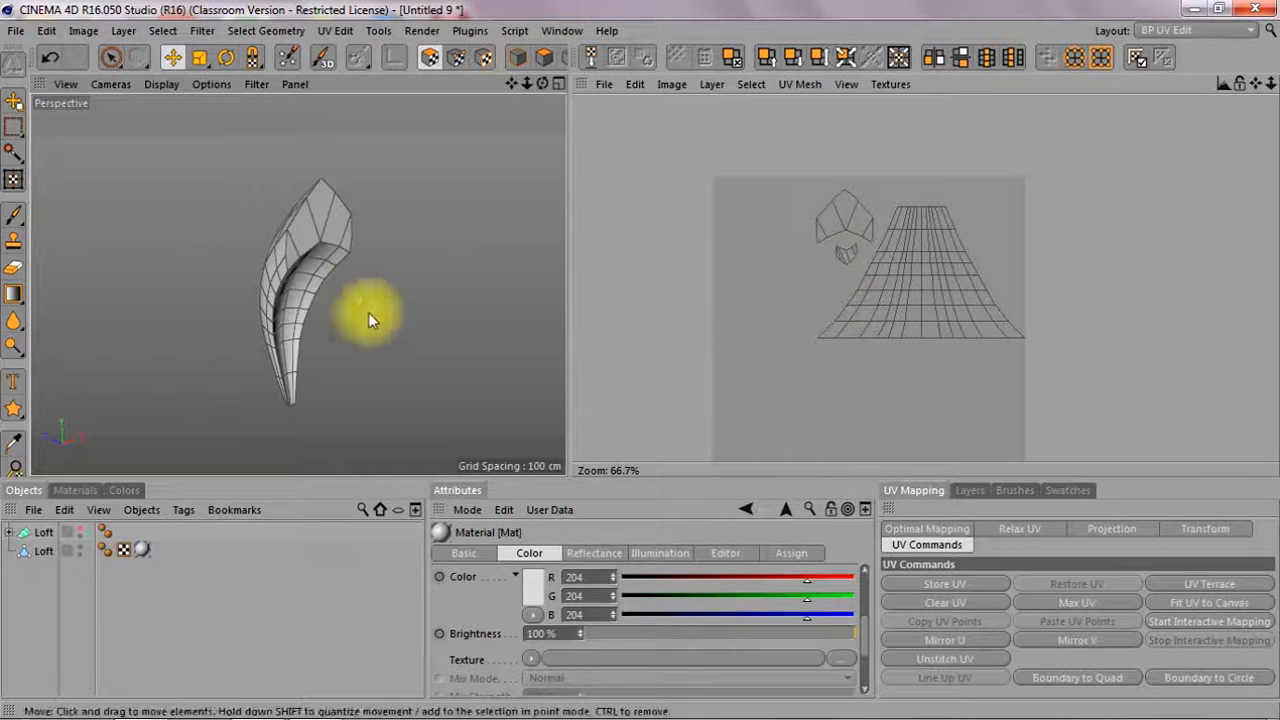
# Live-select the middle columns of the large UV island and inspect where they lie on the model
pyautogui.click(110, 57)
pyautogui.click(918, 348)
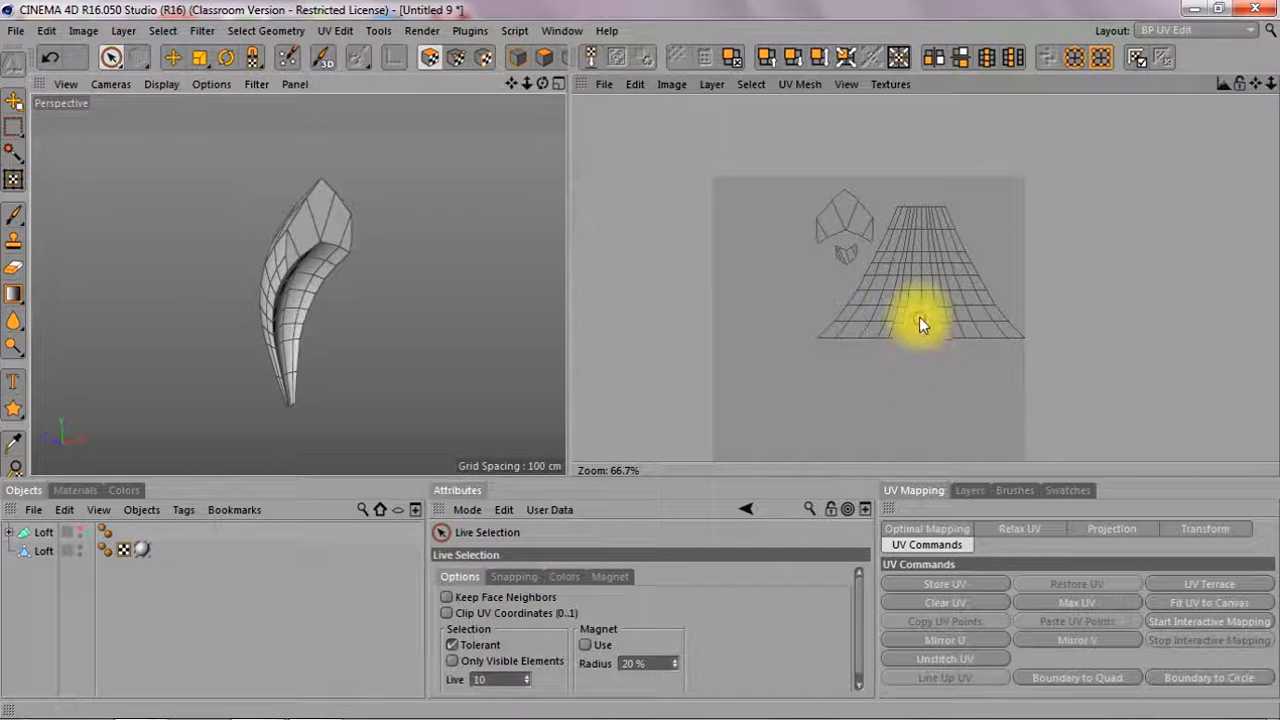
pyautogui.click(921, 328)
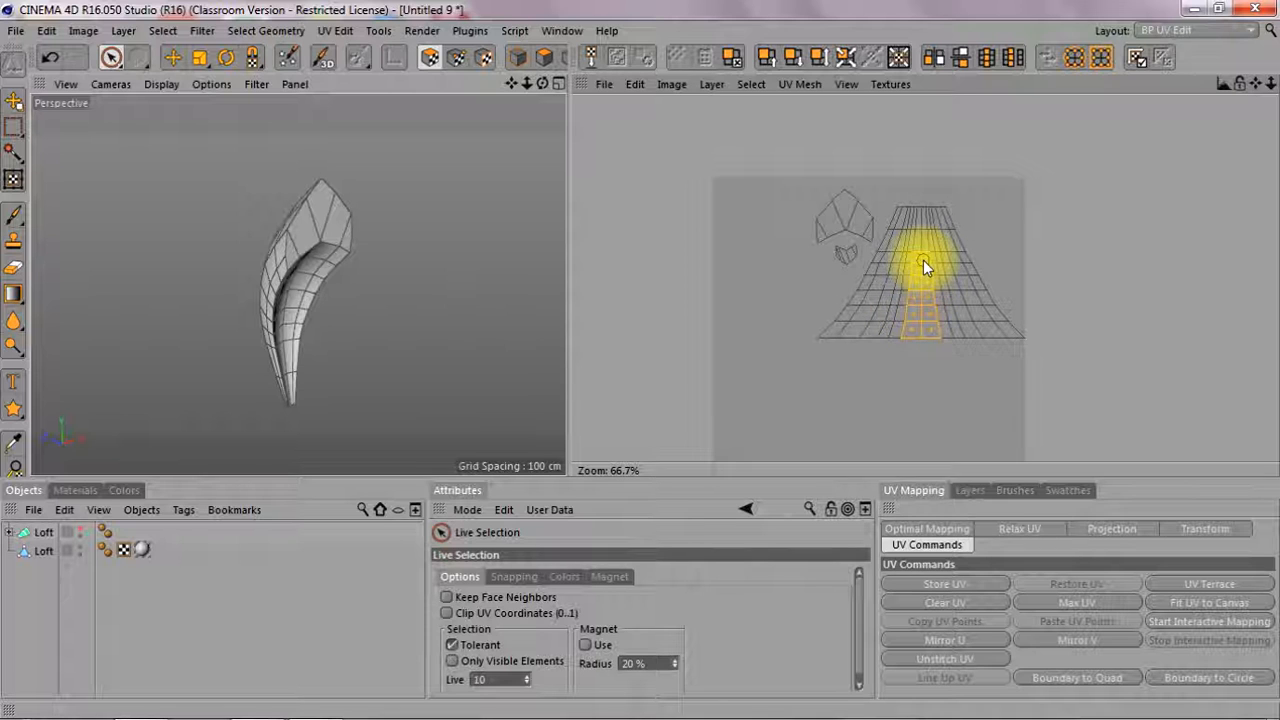
pyautogui.moveTo(923, 255); pyautogui.dragTo(923, 255)
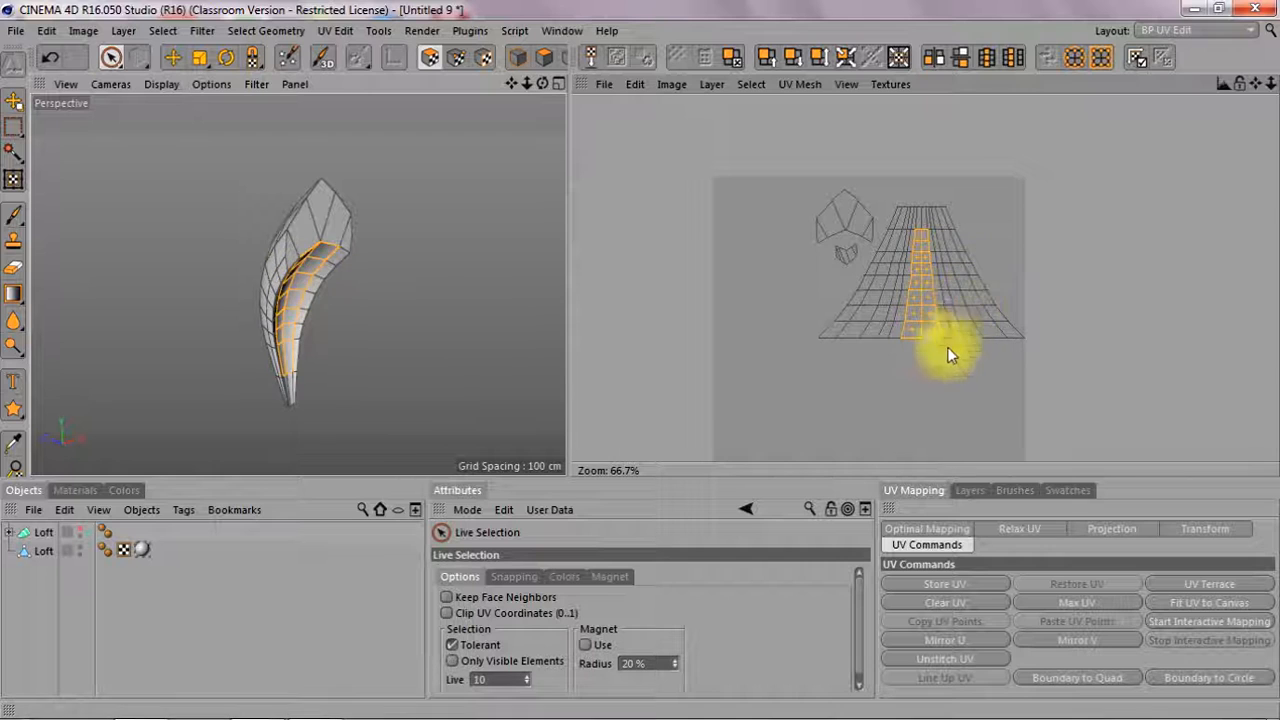
pyautogui.moveTo(920, 260); pyautogui.dragTo(924, 200)
pyautogui.moveTo(926, 320); pyautogui.dragTo(894, 266)
pyautogui.moveTo(545, 85); pyautogui.dragTo(594, 86)
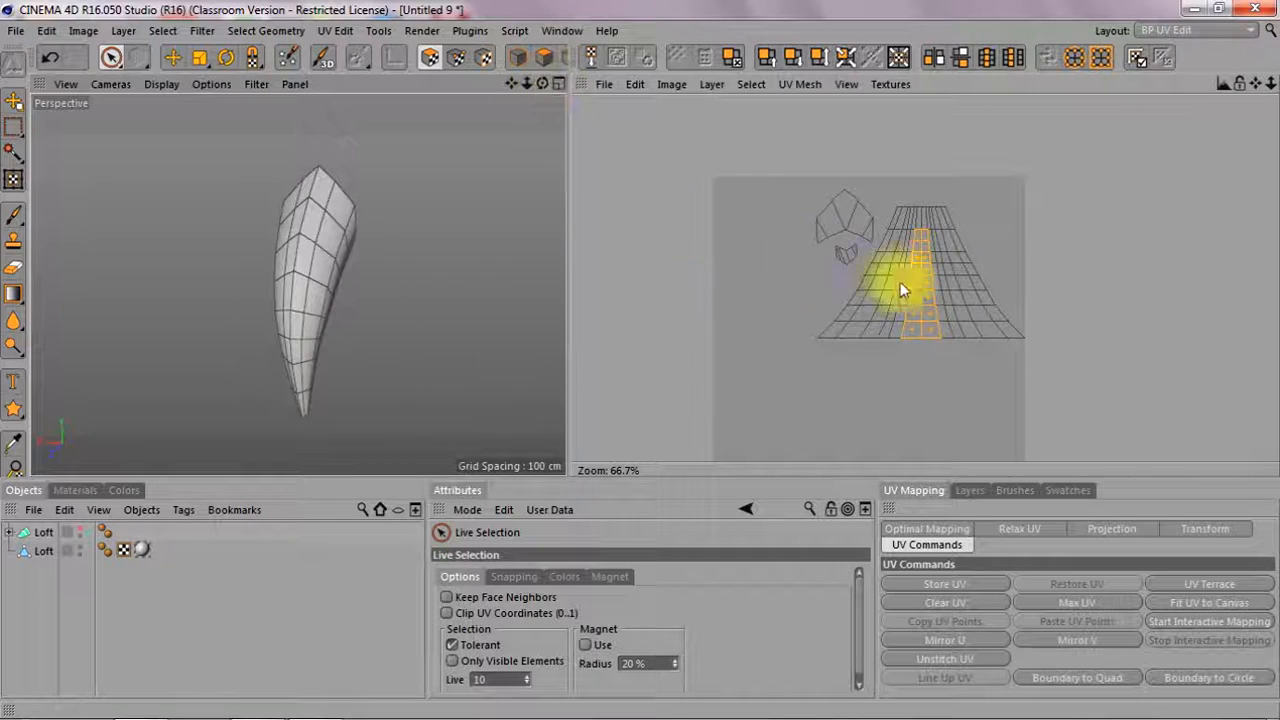
# Live-select the outermost right column of the large UV island to locate it along the model's seam
pyautogui.click(119, 62)
pyautogui.click(955, 203)
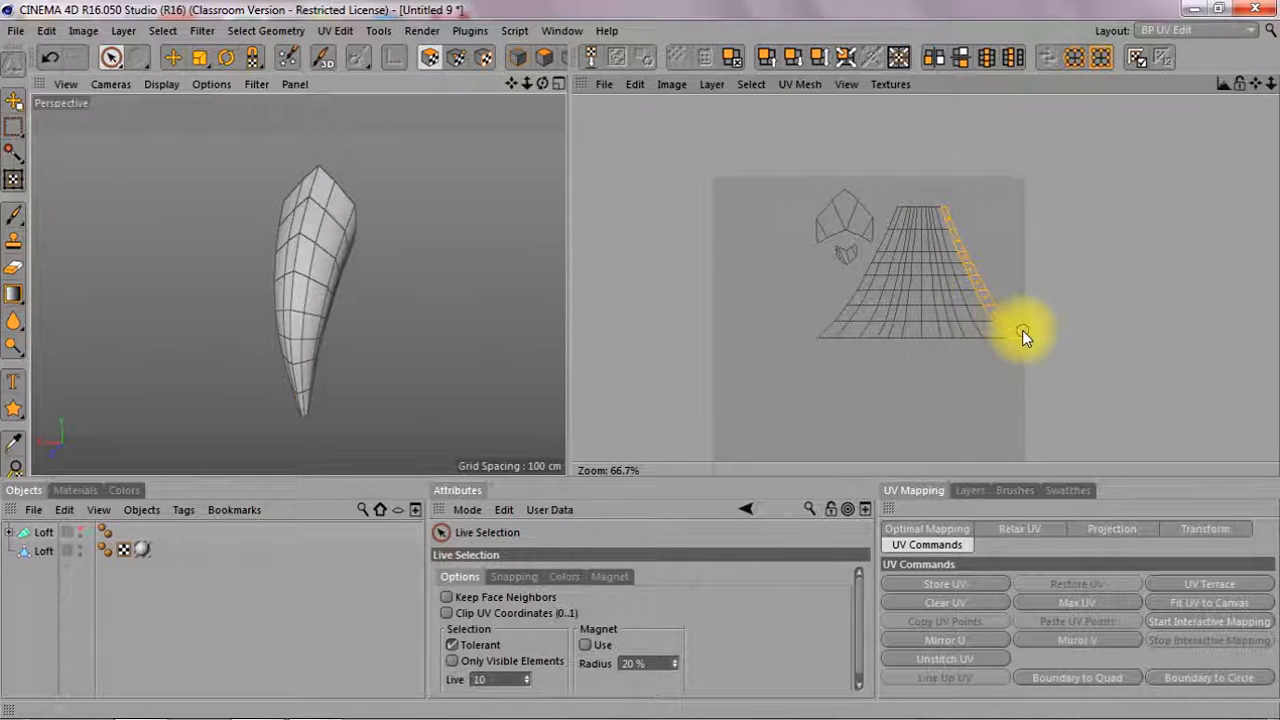
pyautogui.moveTo(1022, 330); pyautogui.dragTo(1020, 336)
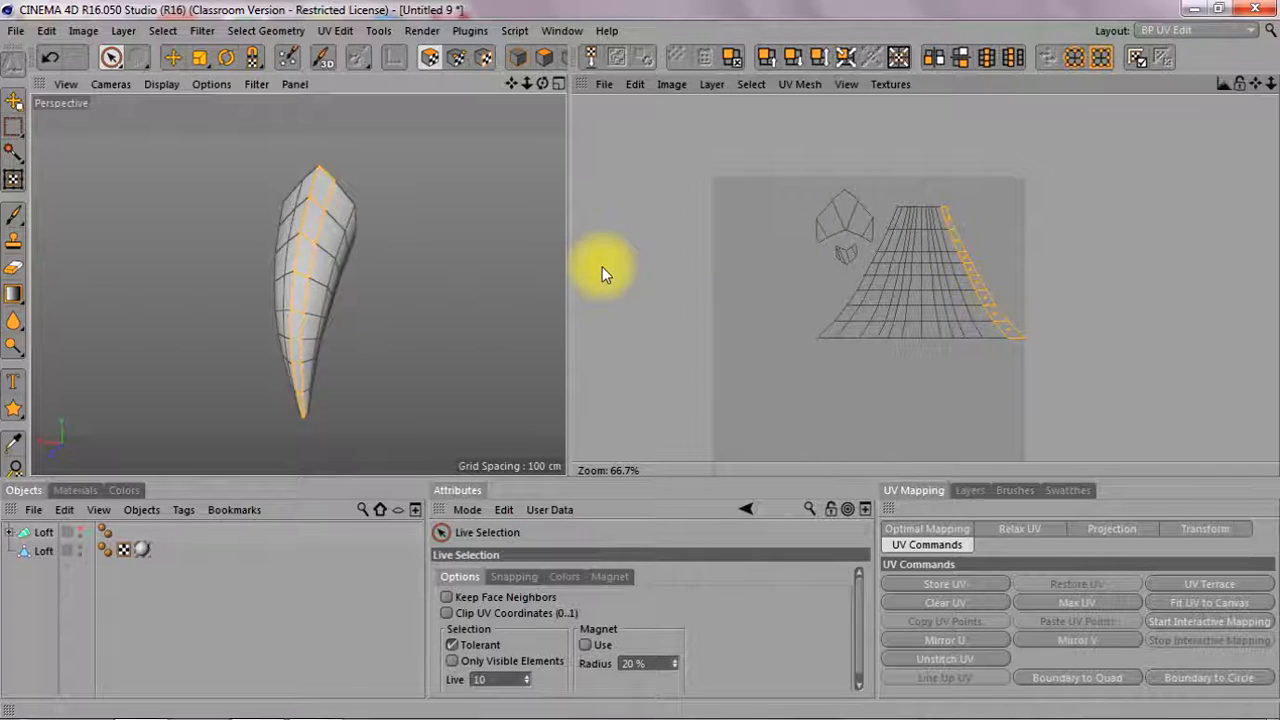
# Switch back to the Standard layout and create a new empty project
pyautogui.click(1180, 31)
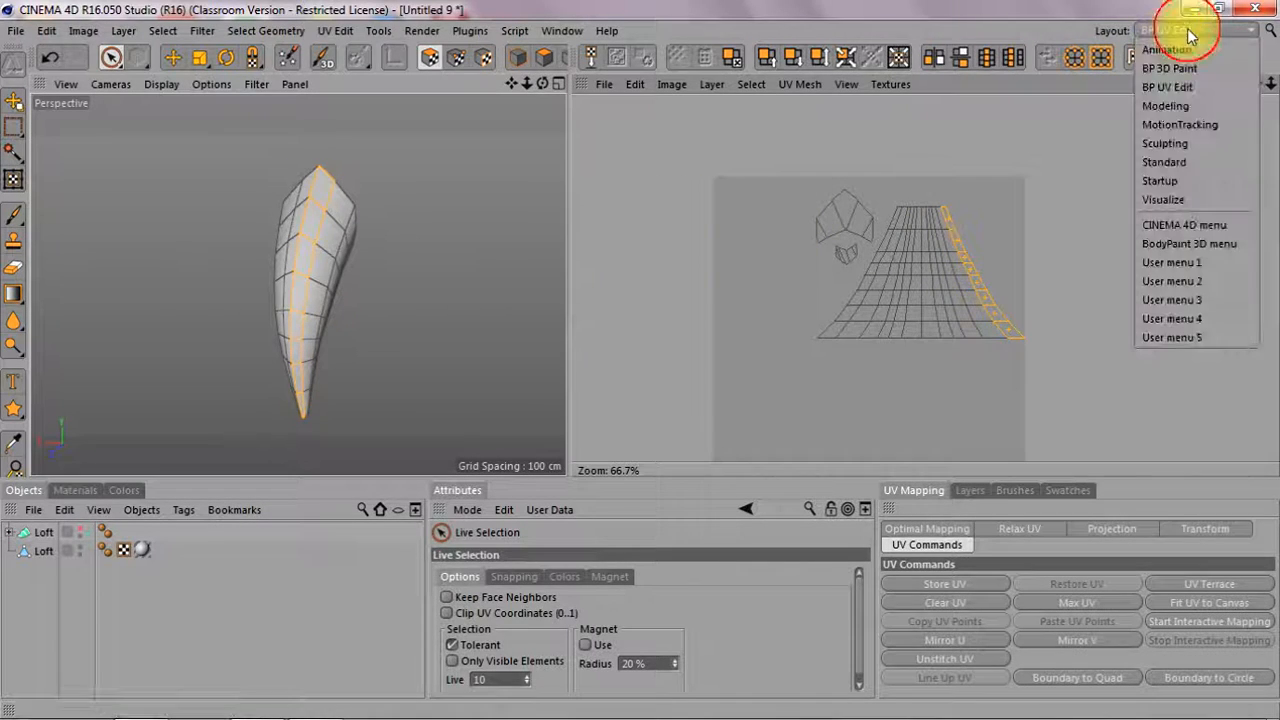
pyautogui.click(1179, 162)
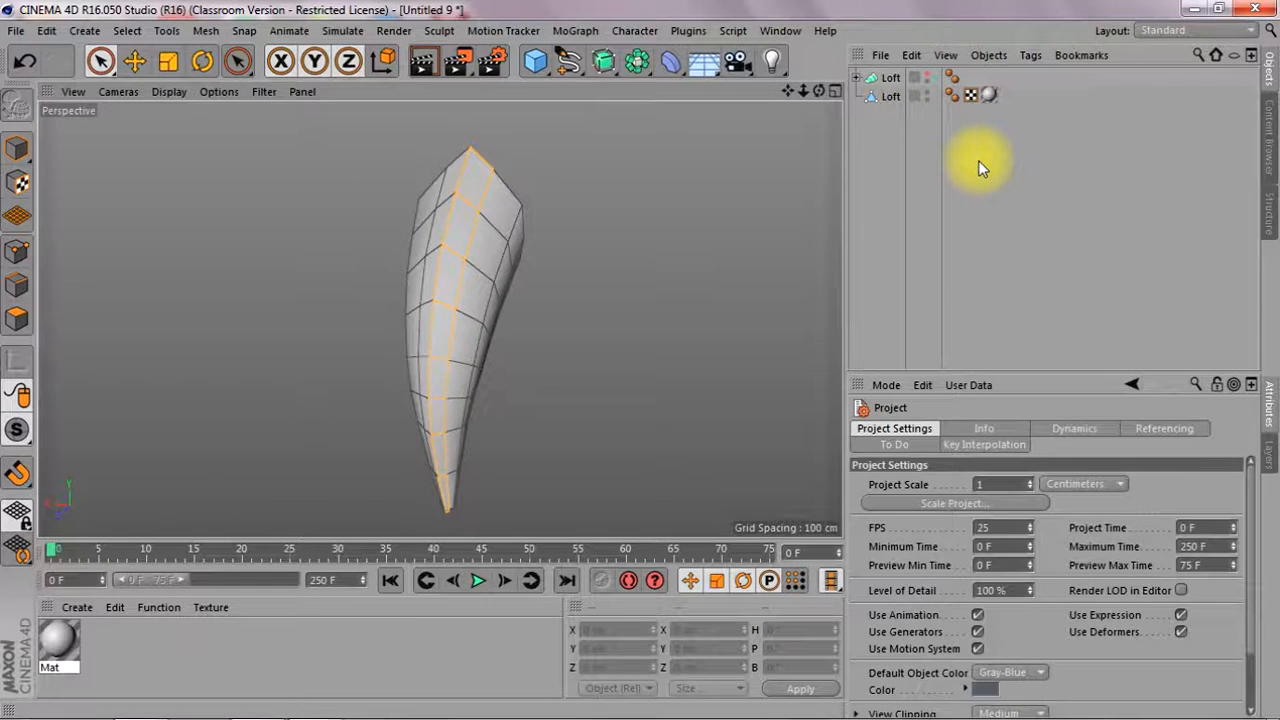
pyautogui.hotkey('ctrl', 'n')
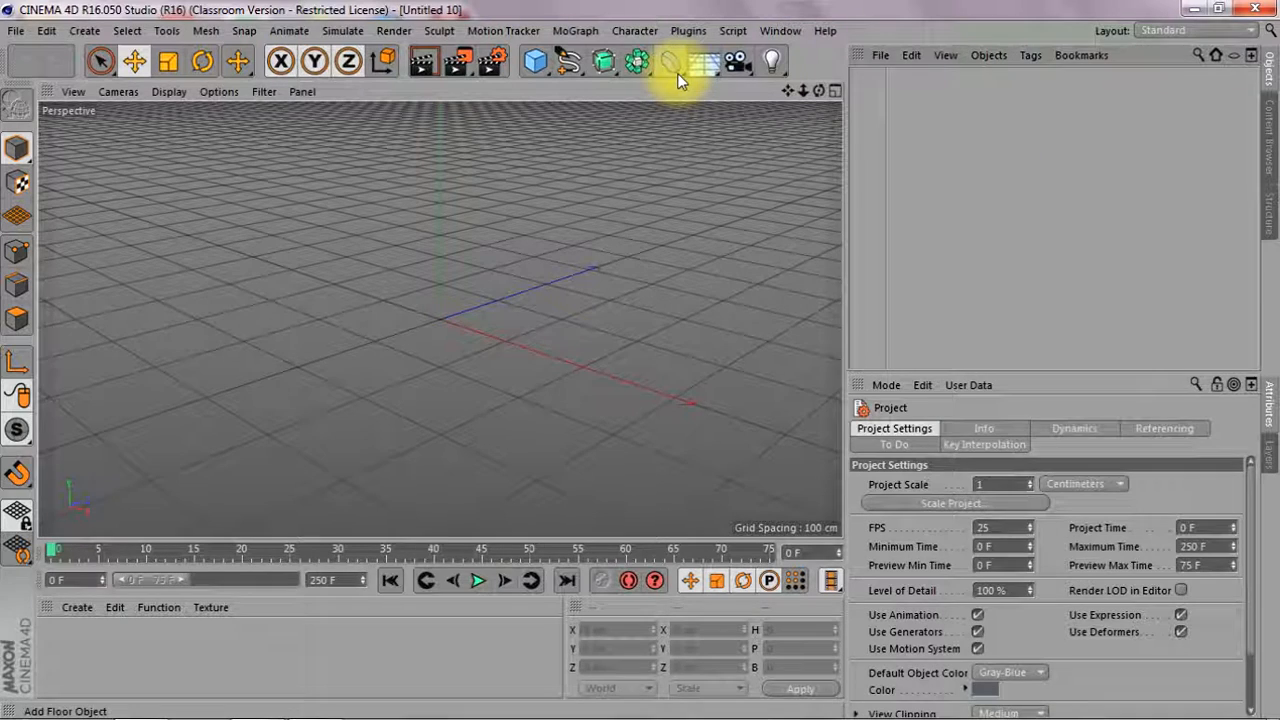
# Set up snapping for drawing a Linear spline in the Front view
pyautogui.press('F4')
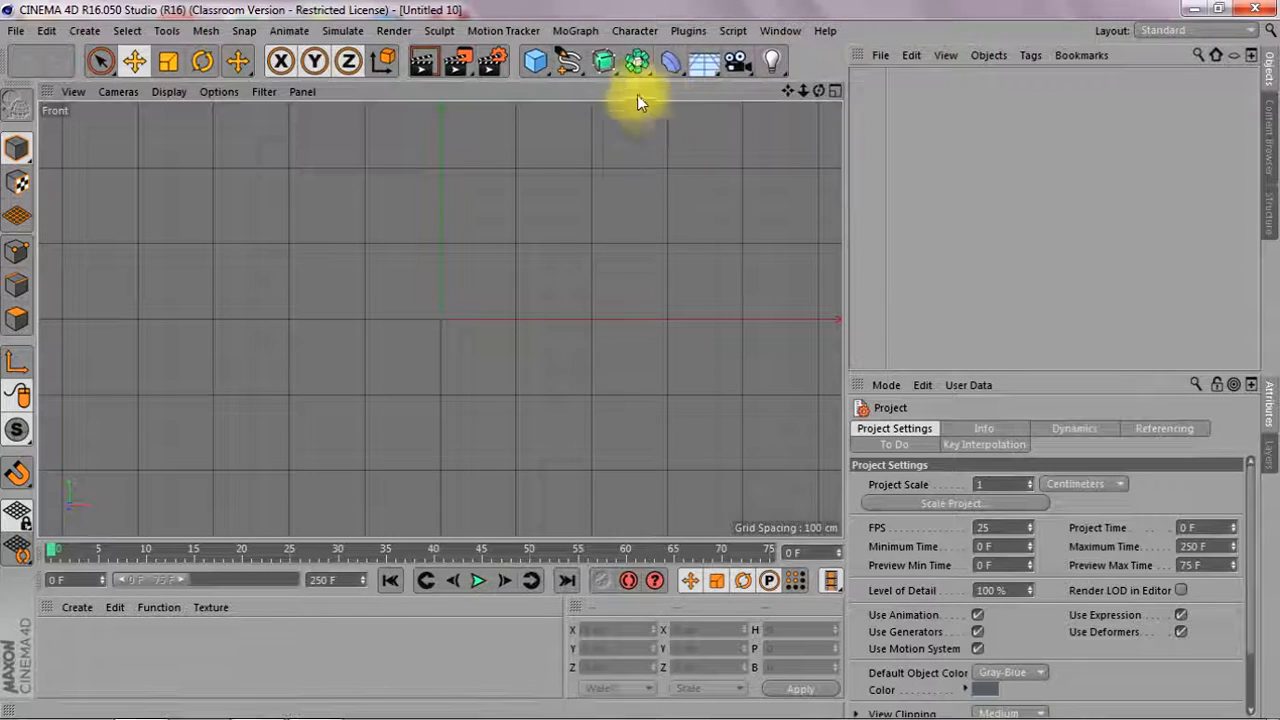
pyautogui.moveTo(567, 62); pyautogui.dragTo(650, 131)
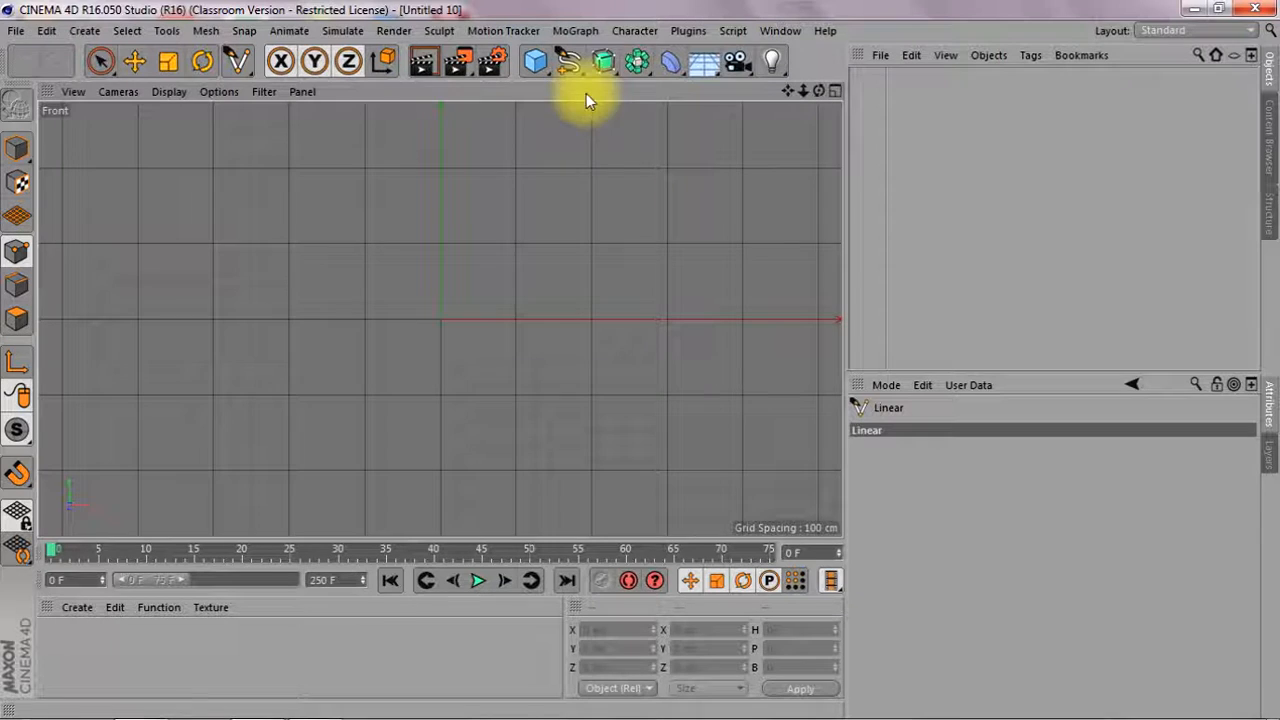
pyautogui.moveTo(17, 473); pyautogui.dragTo(117, 524)
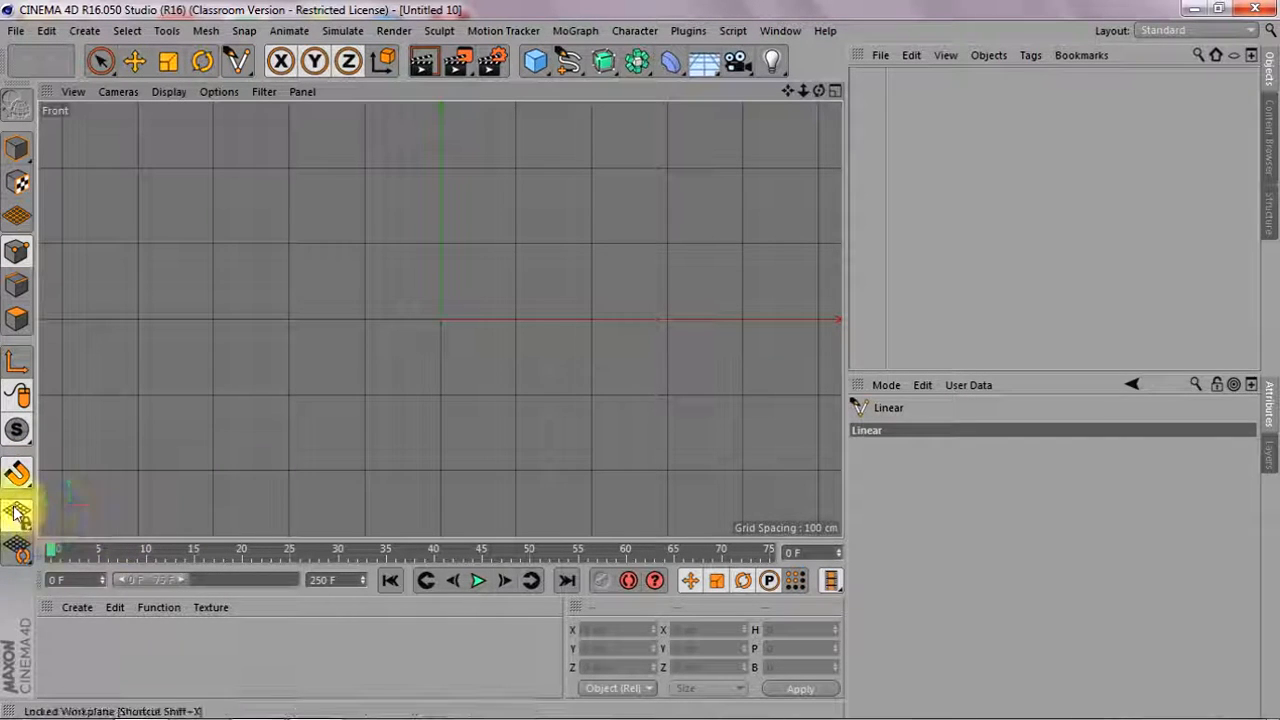
pyautogui.moveTo(17, 473); pyautogui.dragTo(122, 558)
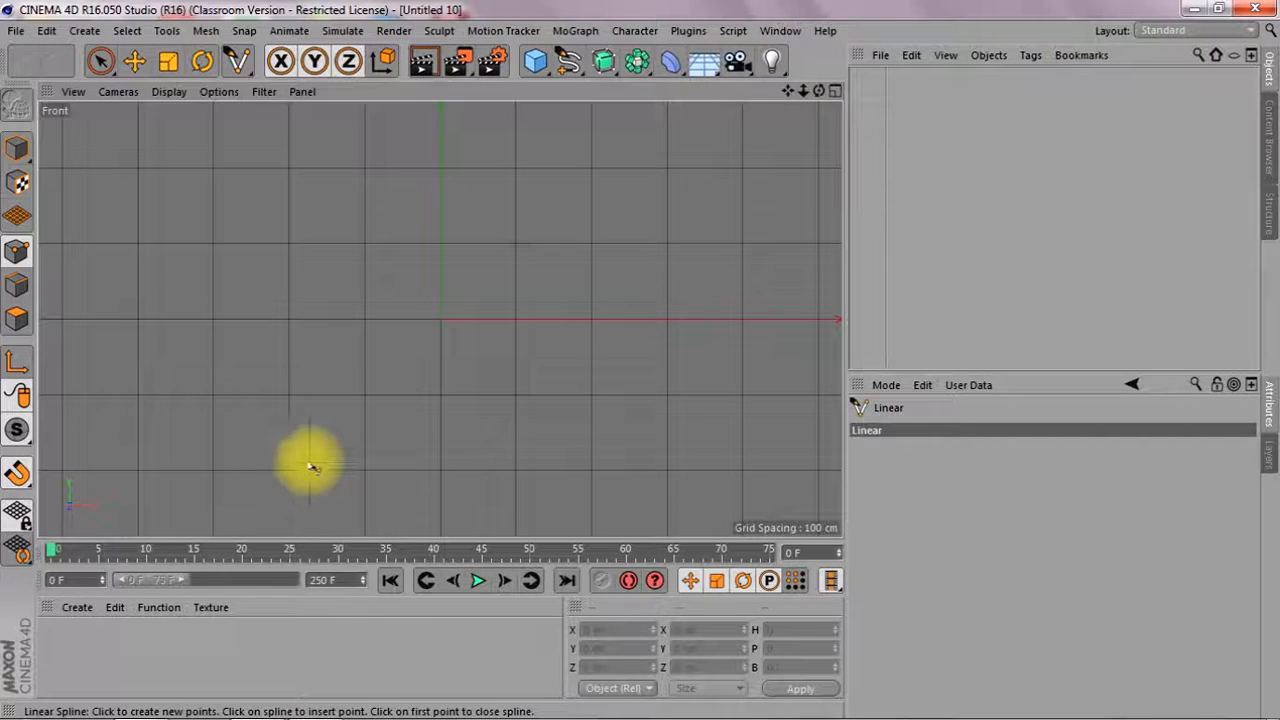
# Draw a closed linear spline through (-200, -200), (-200, 100), (0, 200), (200, 100), (200, -200) and (0, -100) cm
pyautogui.click(290, 470)
pyautogui.moveTo(302, 268); pyautogui.dragTo(293, 243)
pyautogui.click(447, 171)
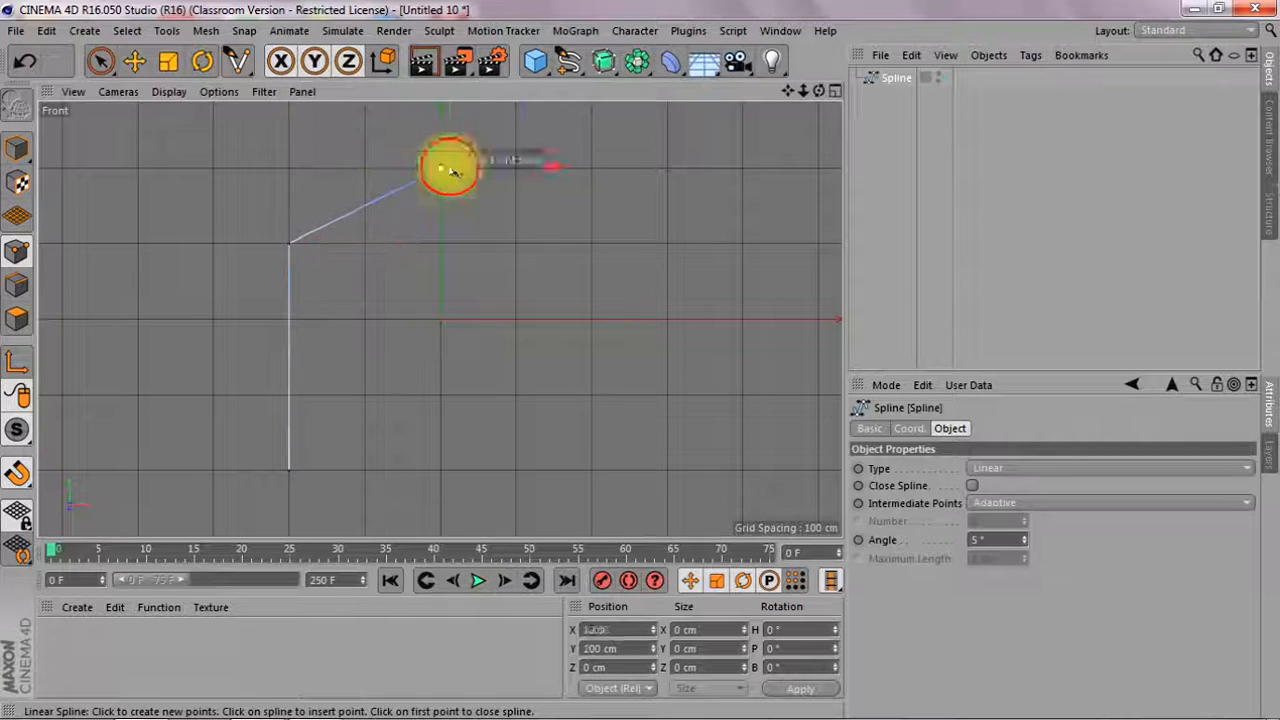
pyautogui.click(593, 243)
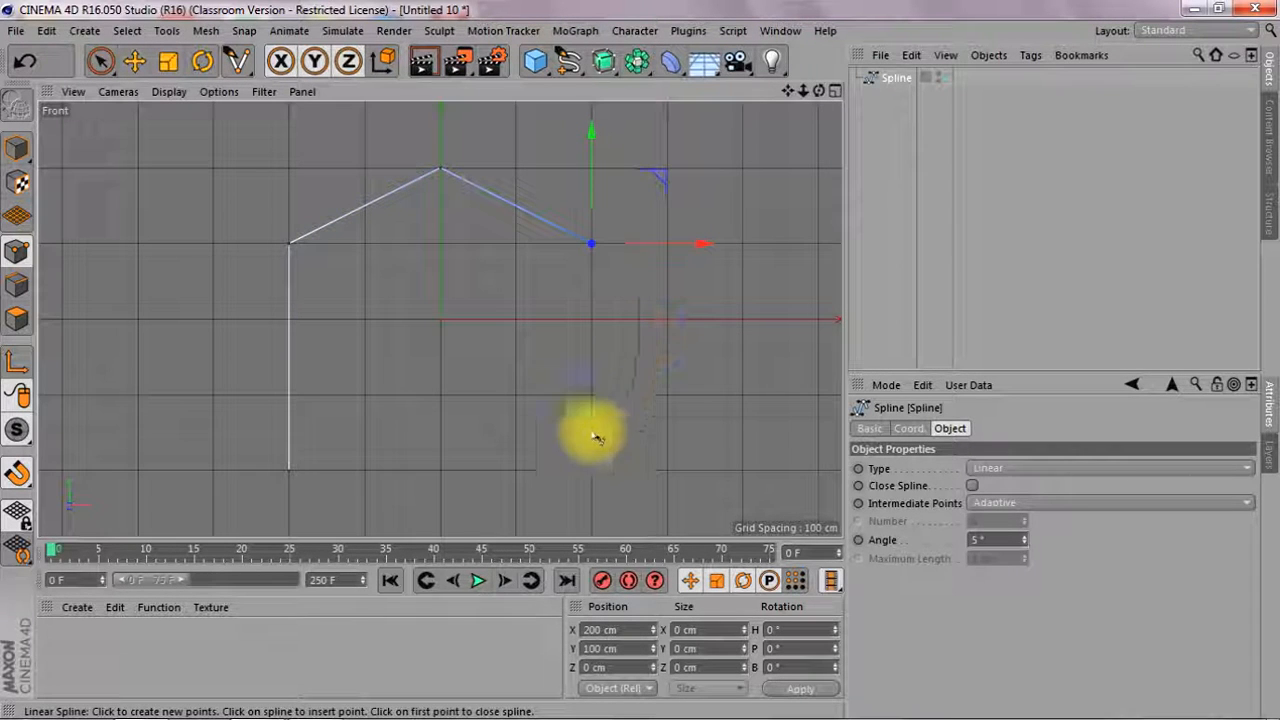
pyautogui.click(593, 472)
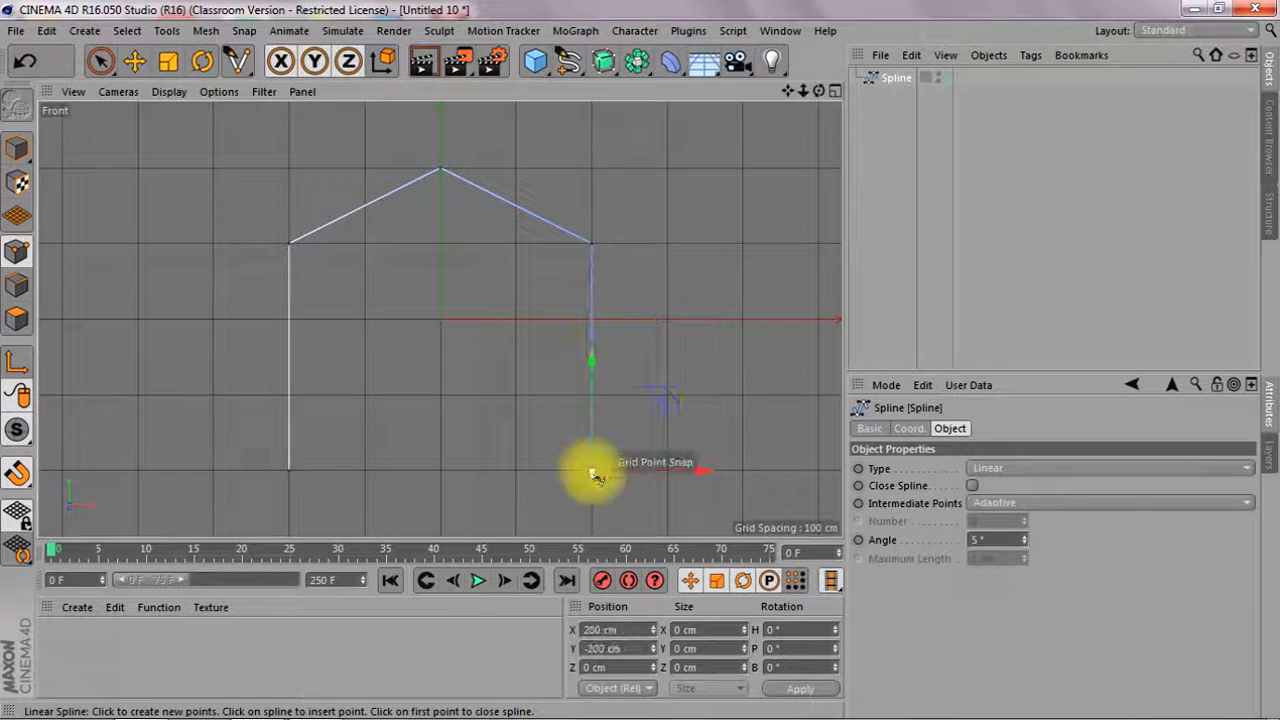
pyautogui.click(443, 395)
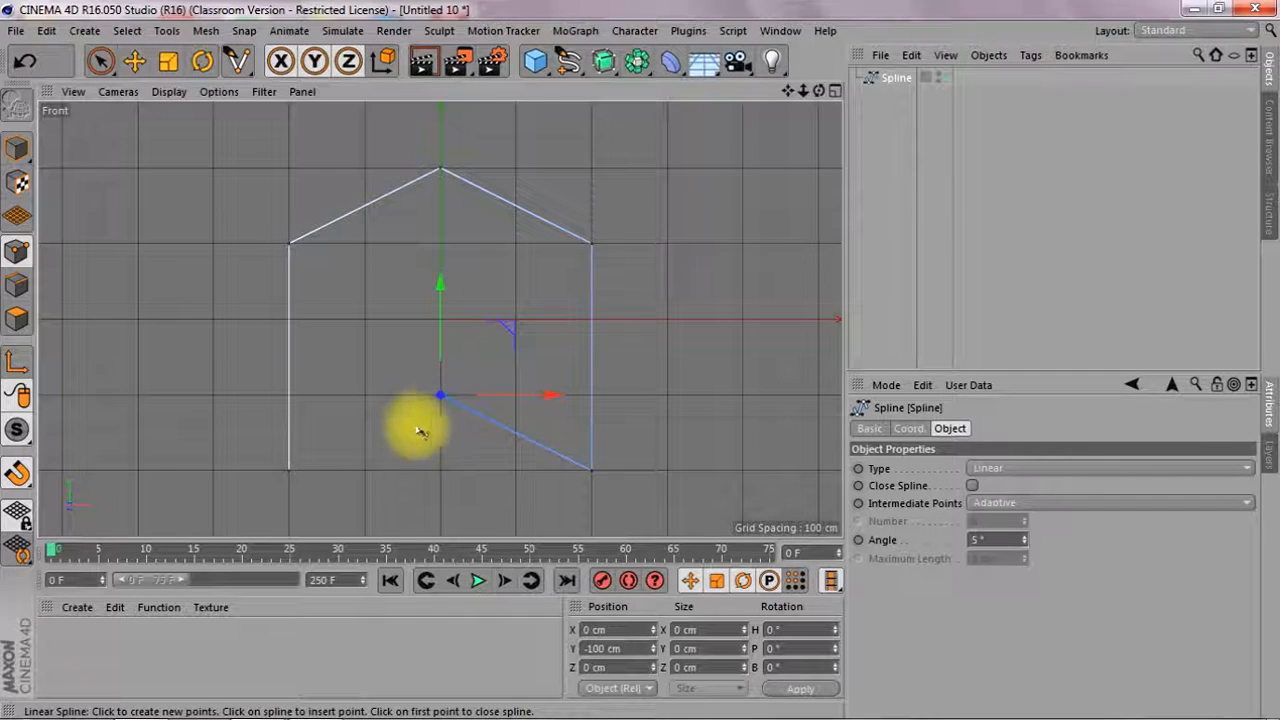
pyautogui.click(973, 485)
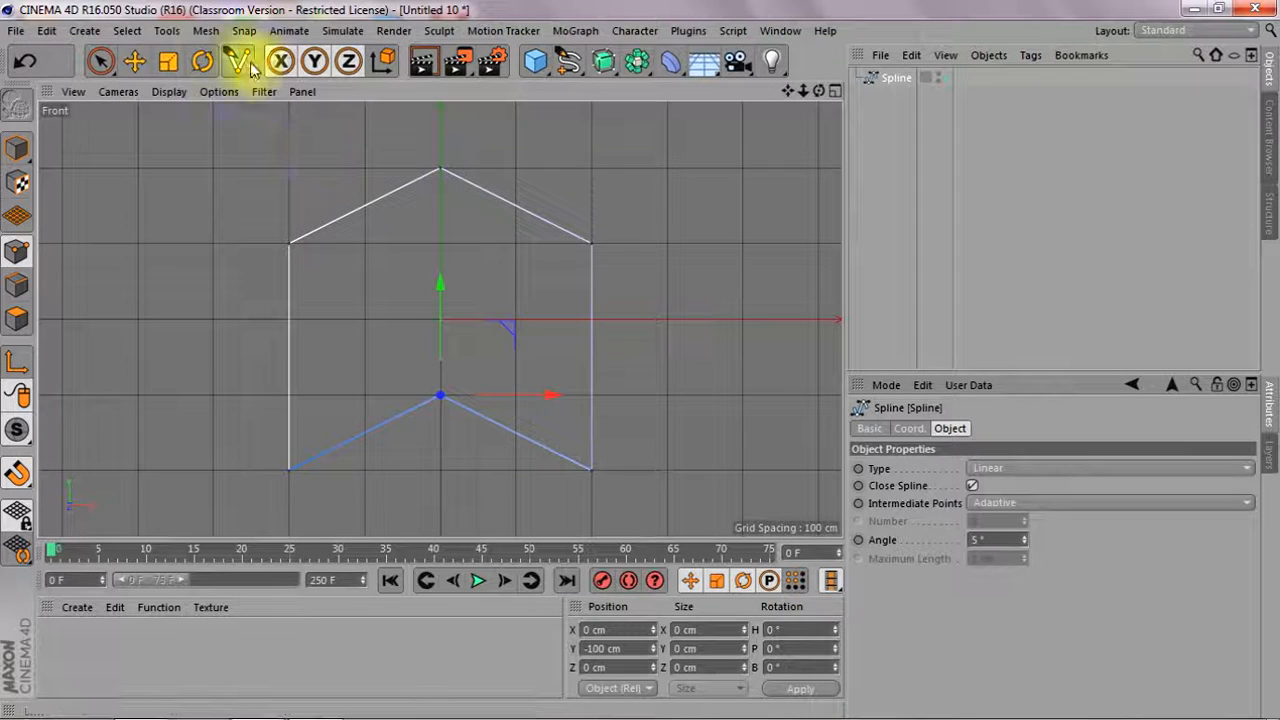
# Apply Move Down Sequence to the spline so its lower middle point becomes the starting point
pyautogui.click(205, 31)
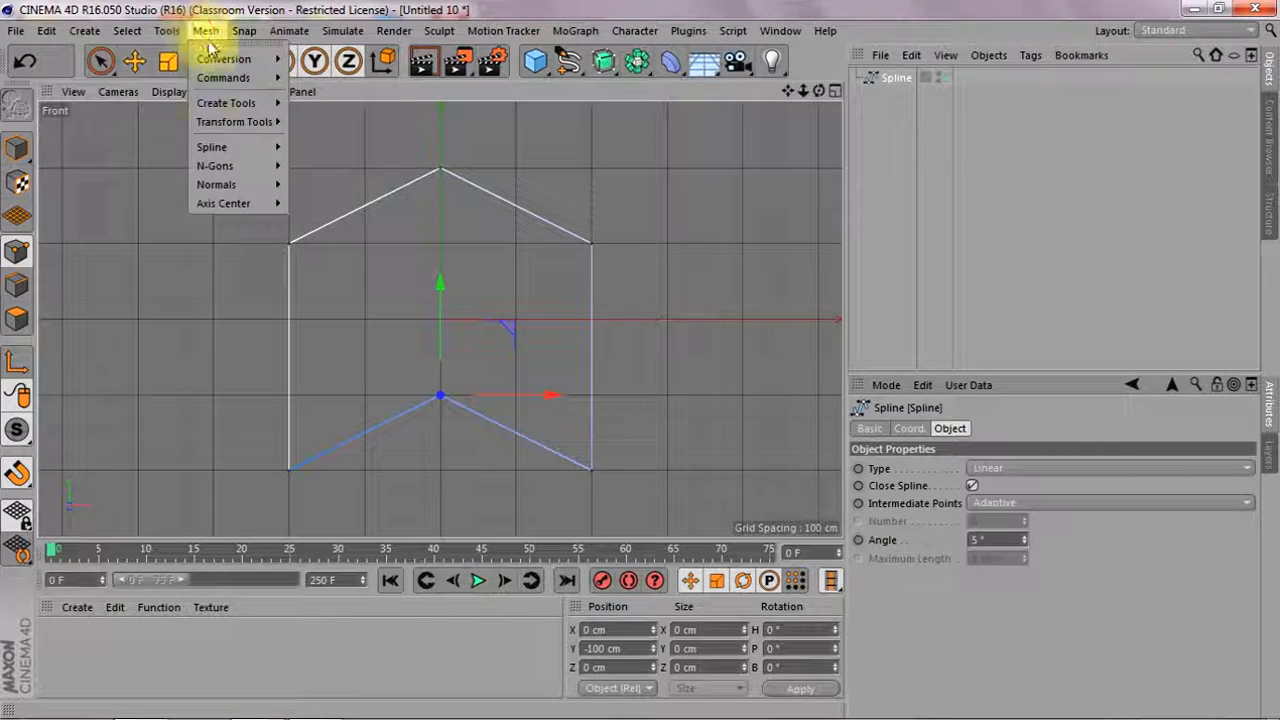
pyautogui.moveTo(252, 155)
pyautogui.click(334, 141)
pyautogui.moveTo(365, 121); pyautogui.dragTo(189, 133)
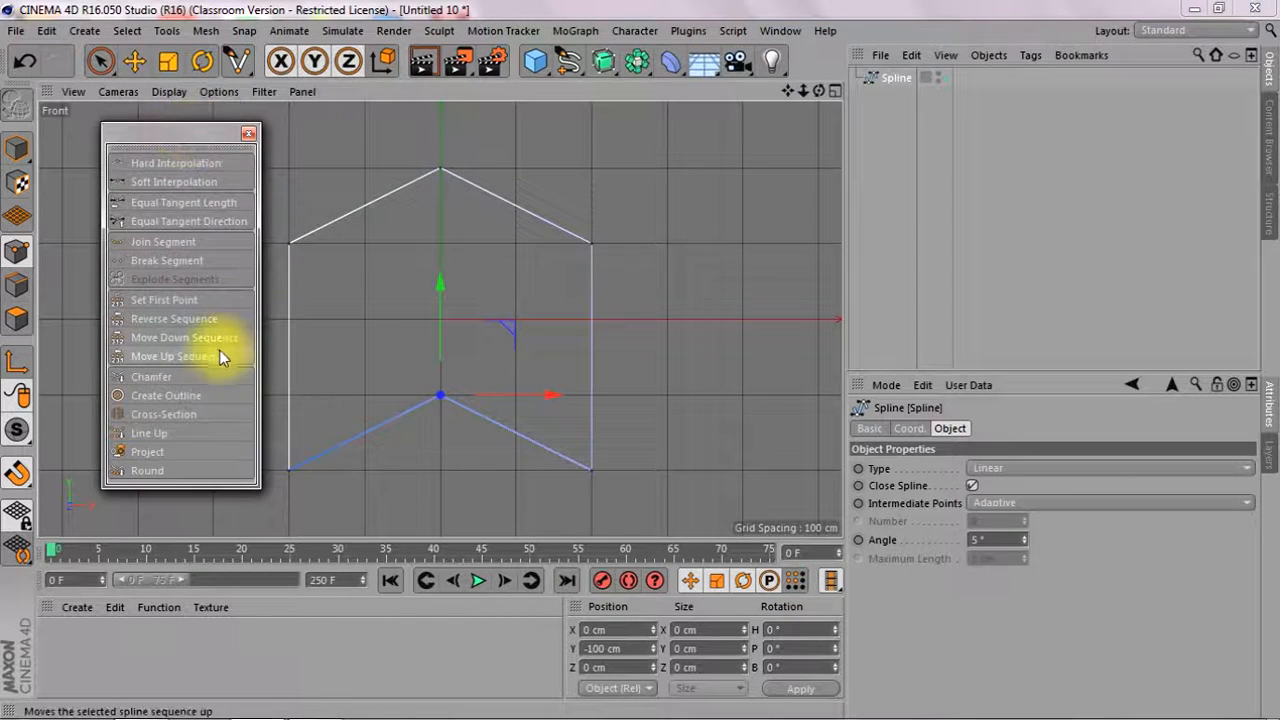
pyautogui.click(190, 339)
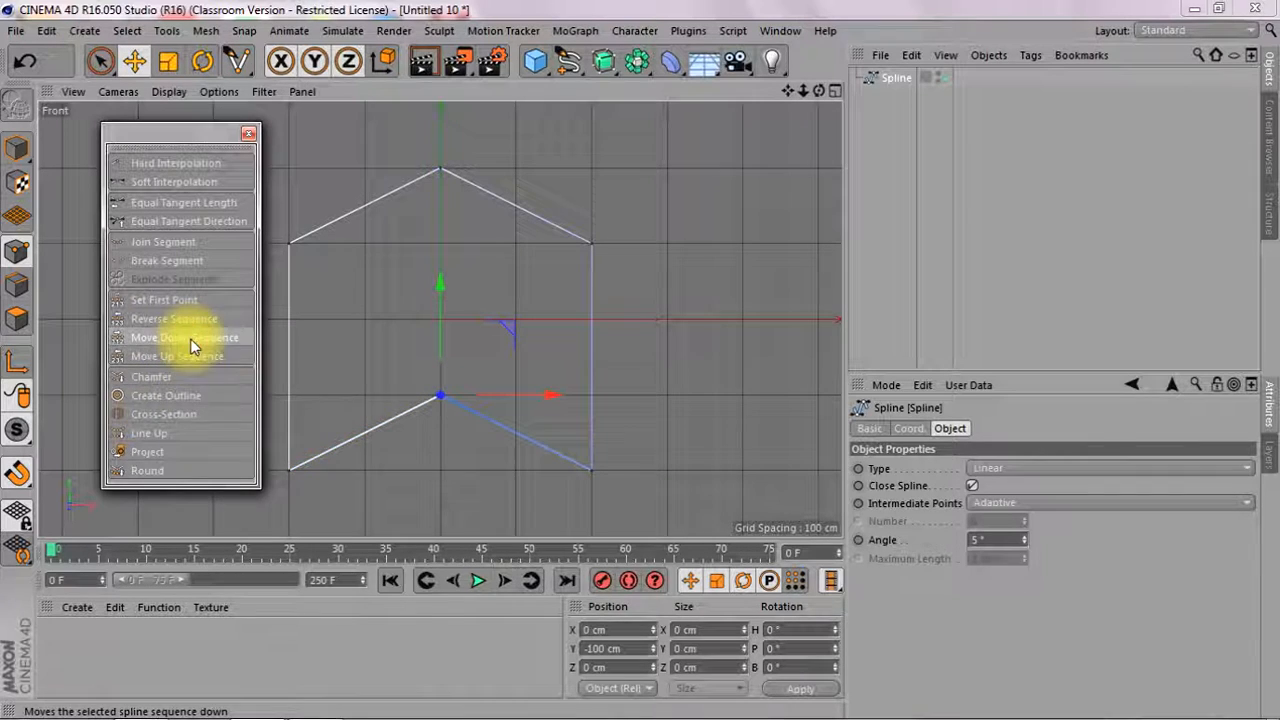
pyautogui.click(441, 396)
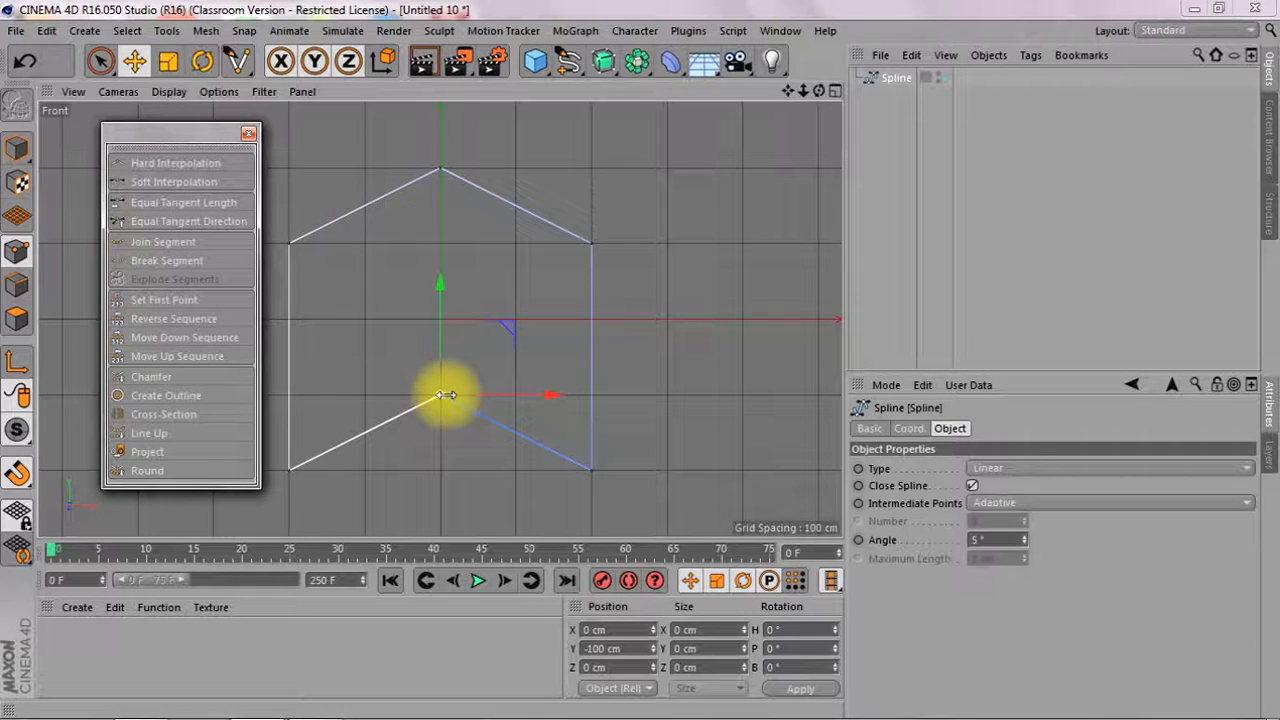
pyautogui.click(249, 136)
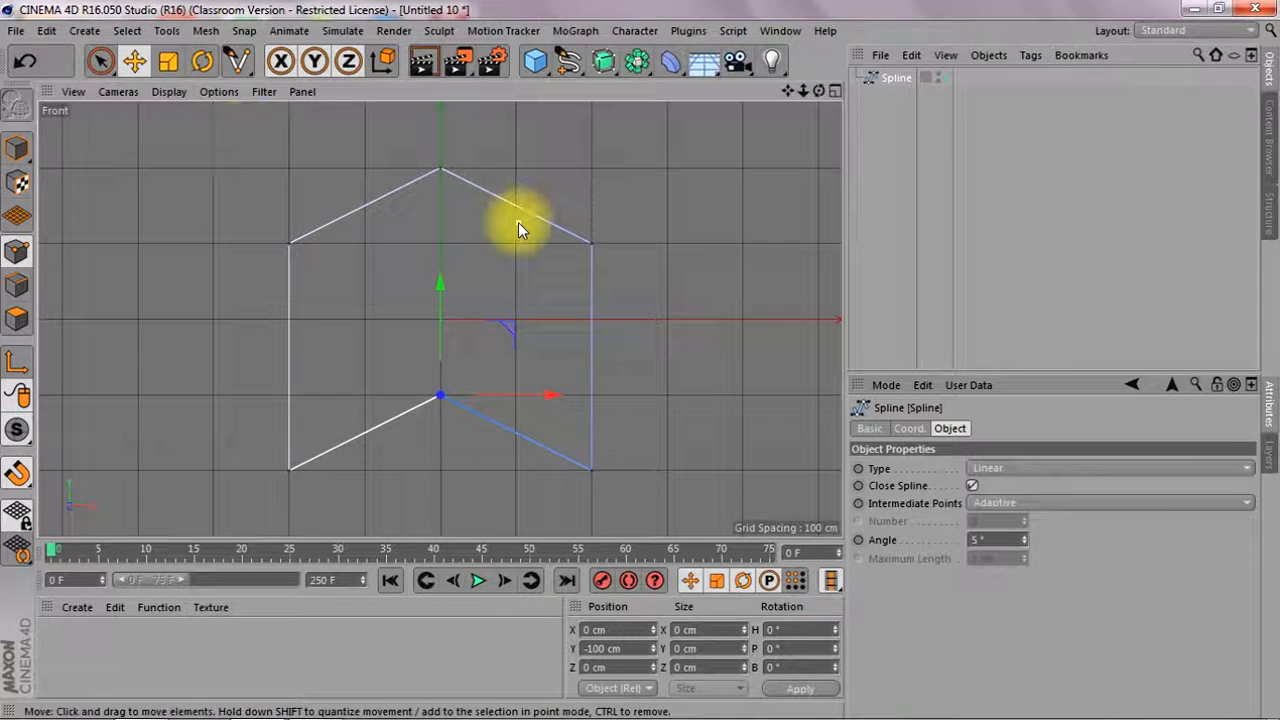
# Apply Soft Interpolation to the spline's two upper side points and its lower middle point
pyautogui.click(100, 61)
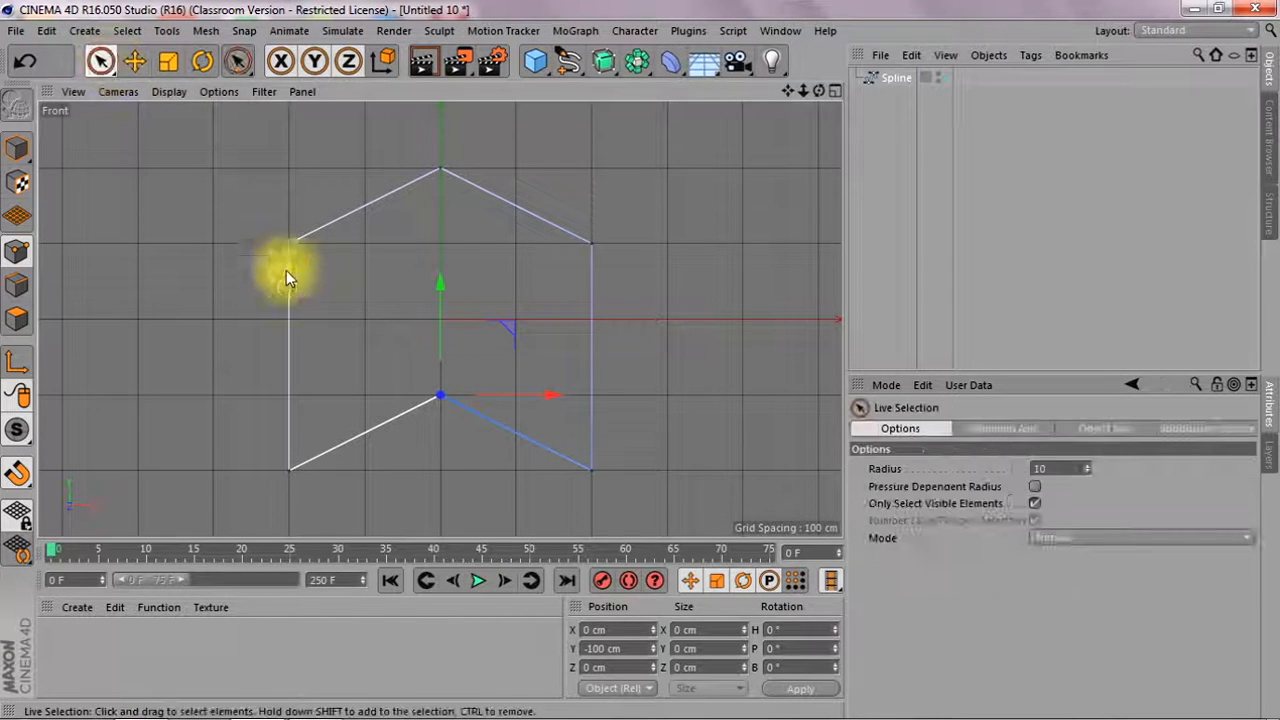
pyautogui.click(281, 238)
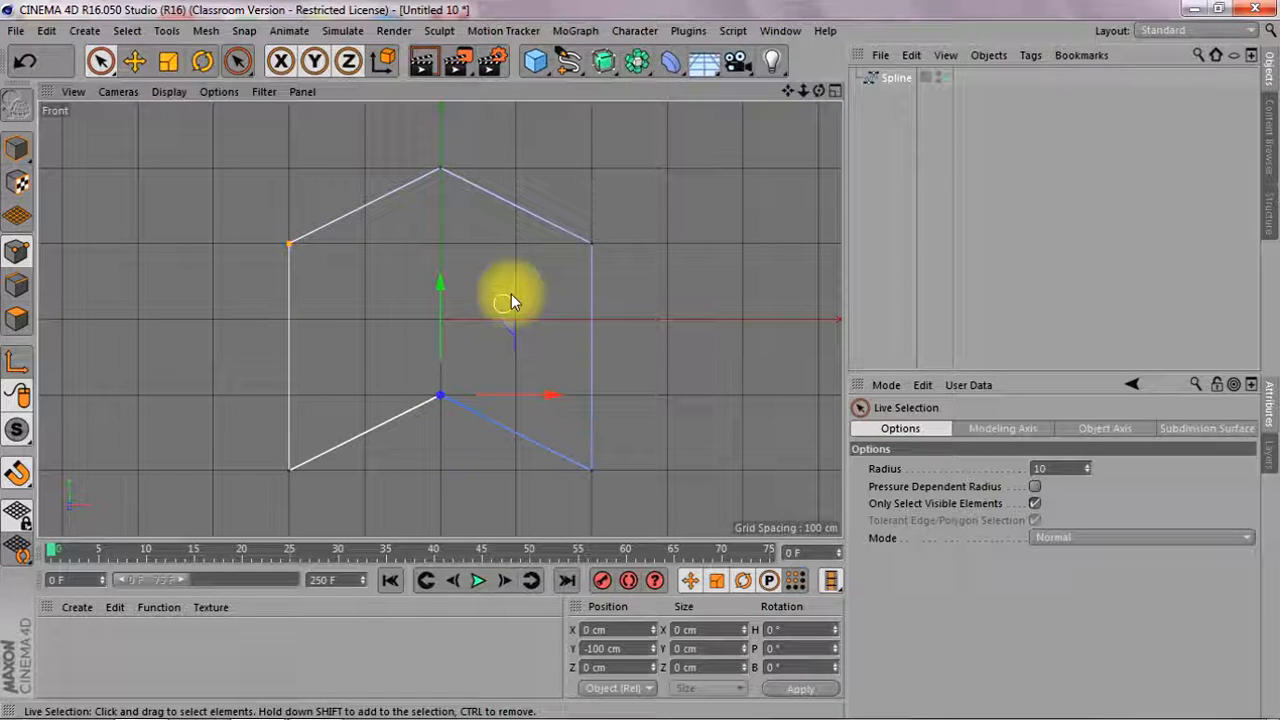
pyautogui.keyDown('shift'); pyautogui.click(594, 245); pyautogui.keyUp('shift')
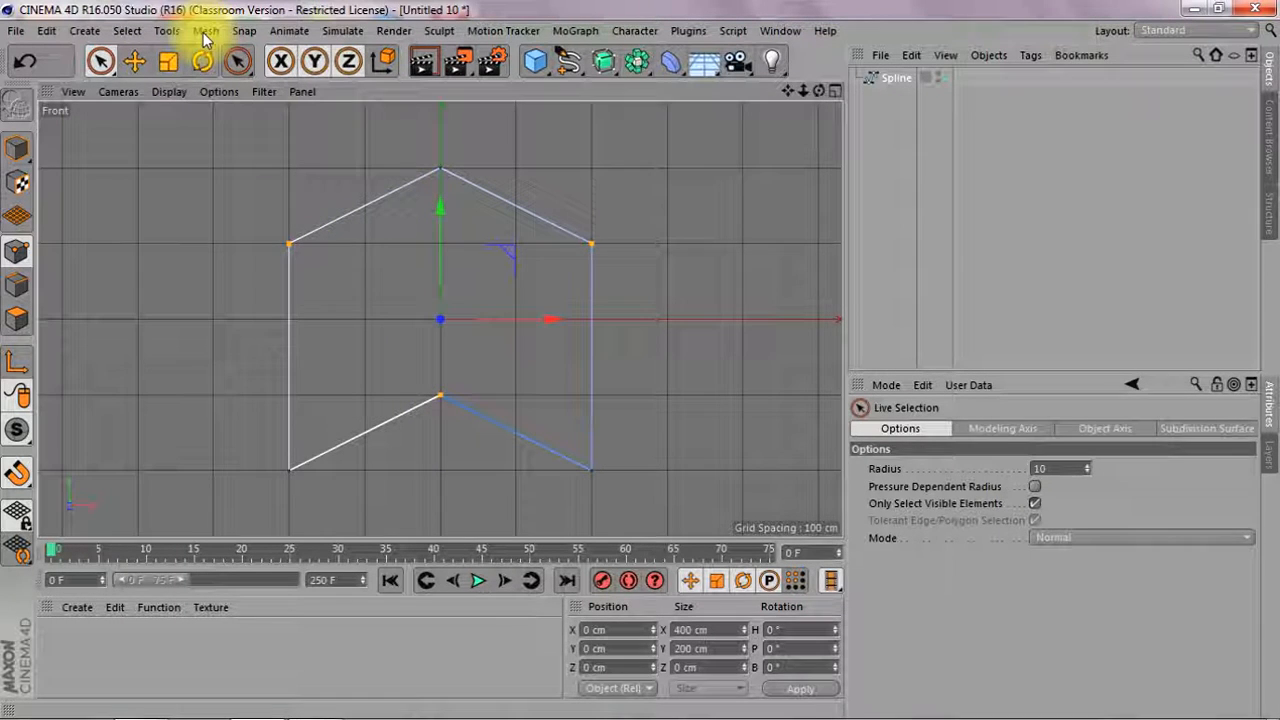
pyautogui.click(205, 31)
pyautogui.moveTo(228, 150)
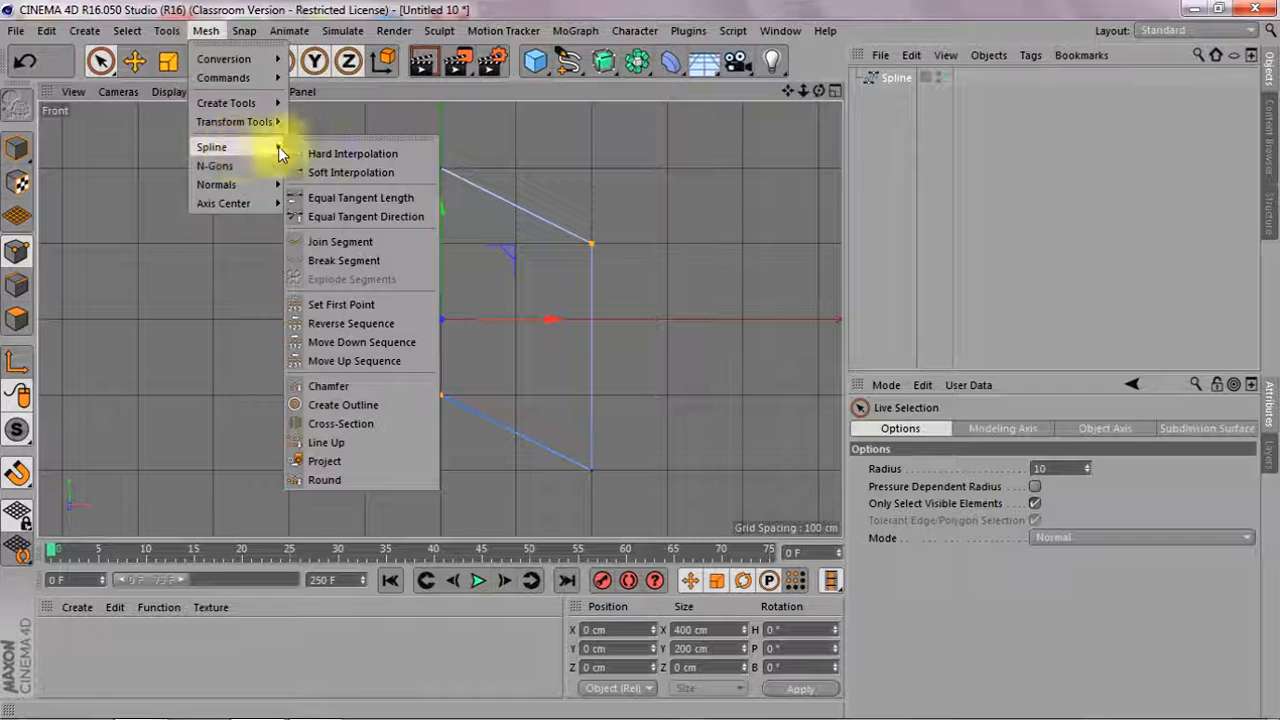
pyautogui.click(358, 172)
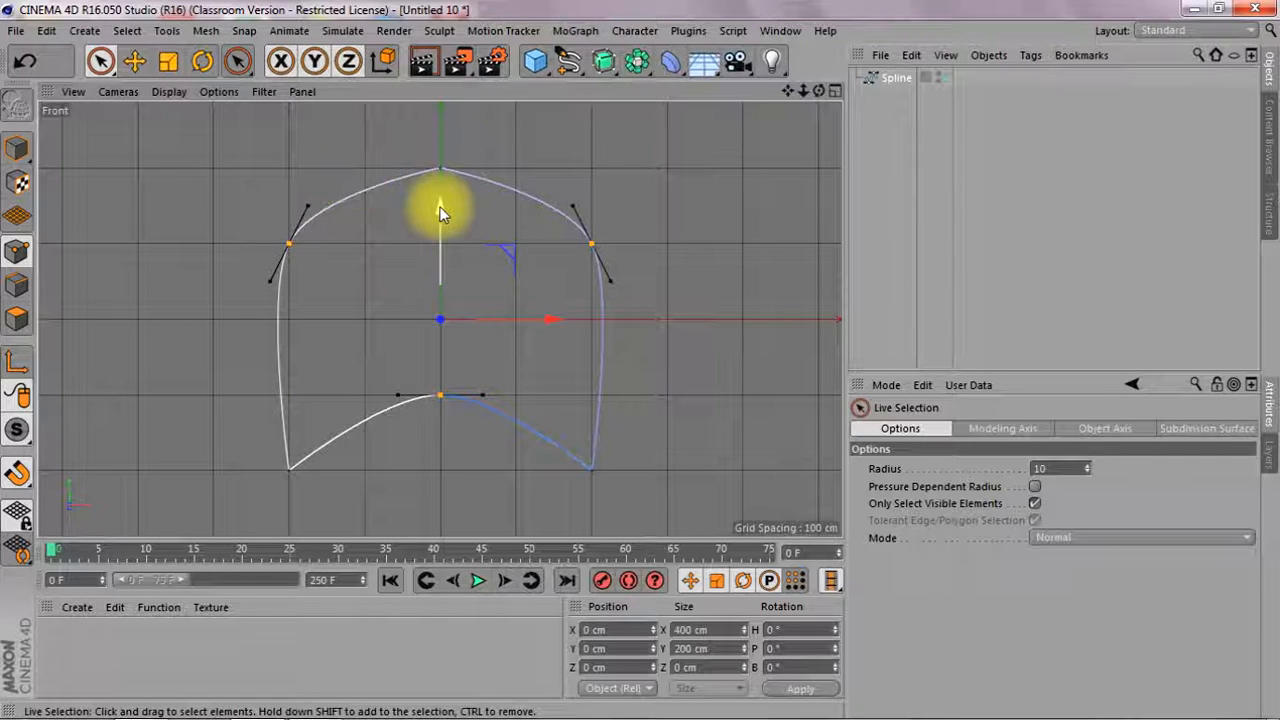
# Scale the three softened points inward along X to a width of about 337 cm
pyautogui.click(168, 62)
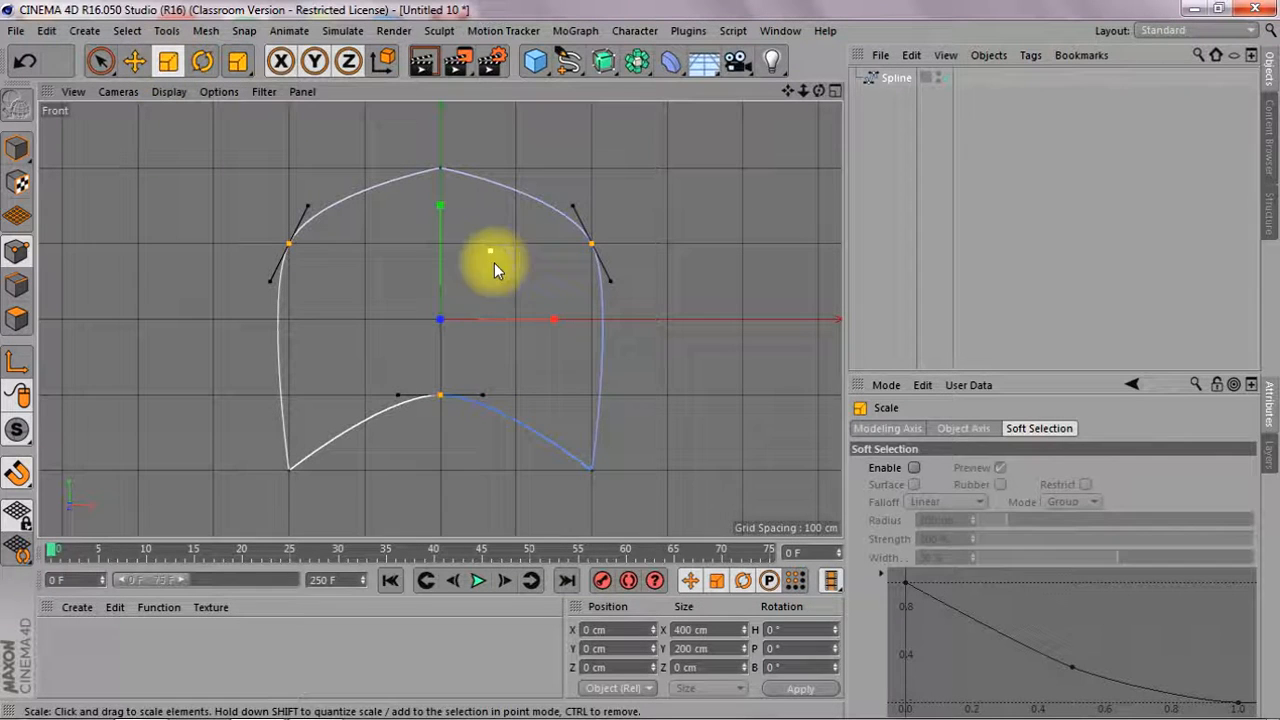
pyautogui.moveTo(553, 319); pyautogui.dragTo(533, 320)
pyautogui.moveTo(534, 320); pyautogui.dragTo(536, 320)
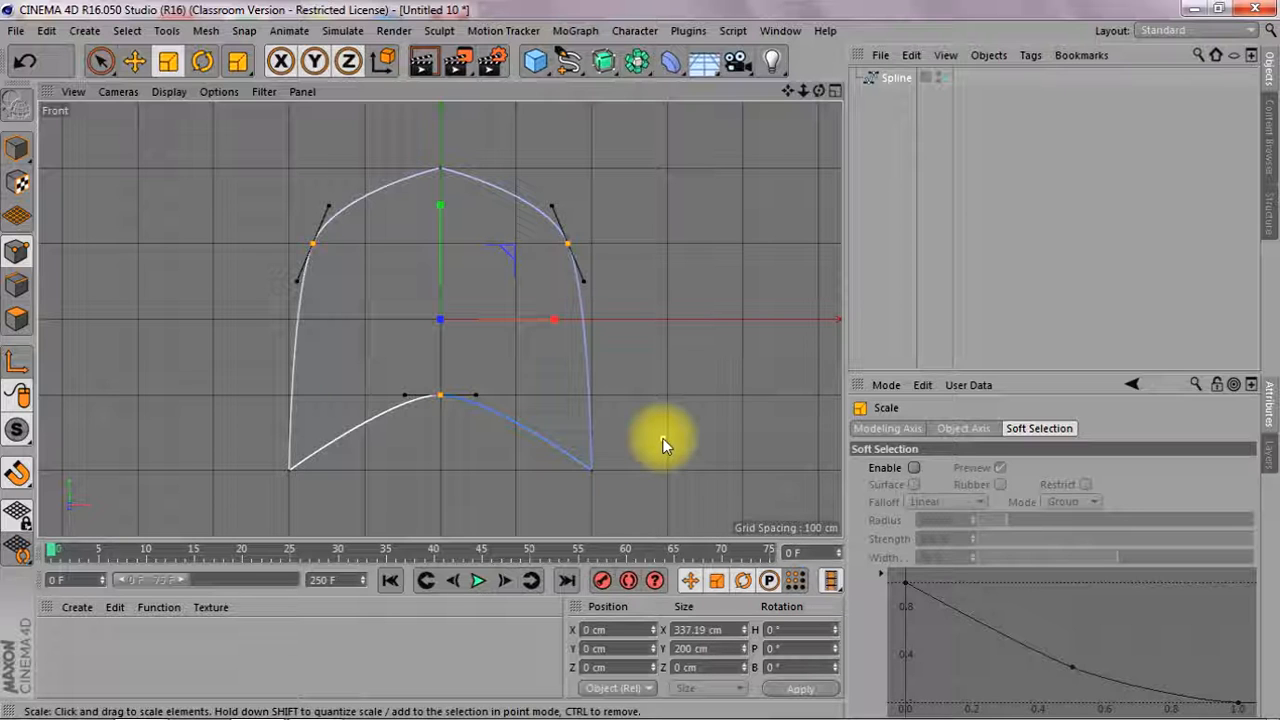
# Move the spline's top middle point up to Y about 235 cm
pyautogui.click(441, 171)
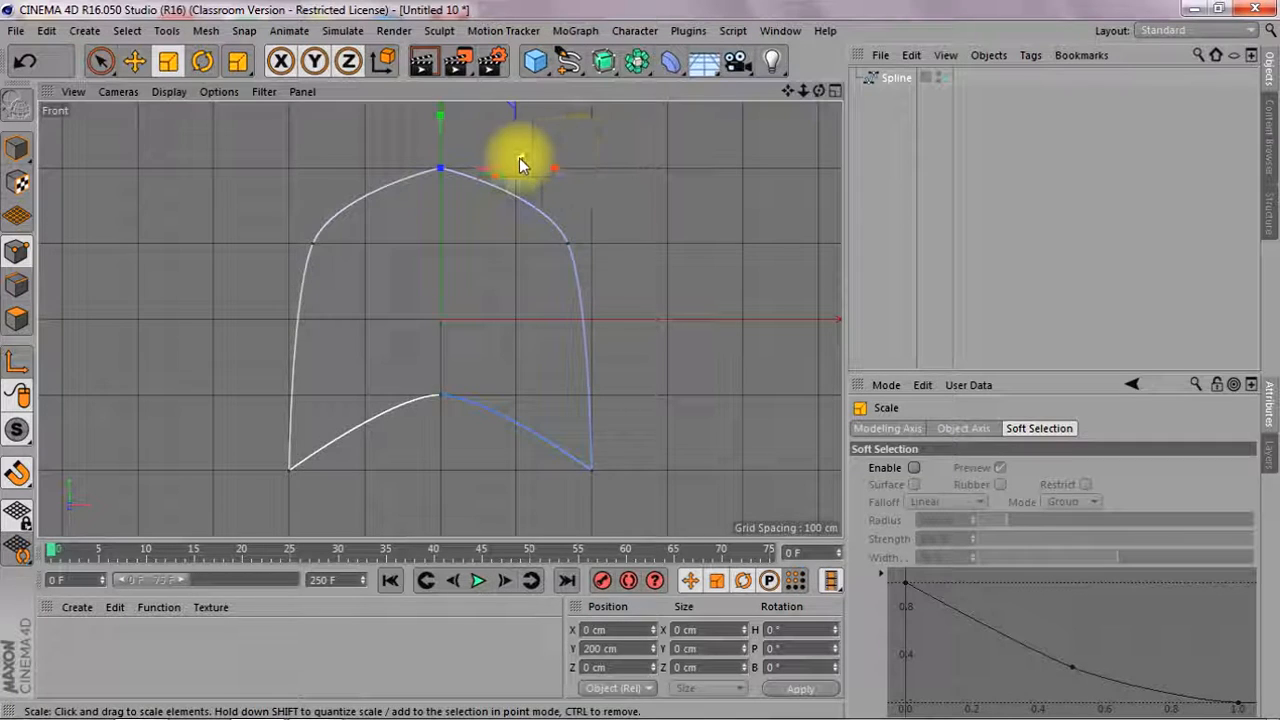
pyautogui.press('e')
pyautogui.moveTo(443, 120)
pyautogui.mouseDown()
pyautogui.moveTo(443, 106)
pyautogui.moveTo(440, 142)
pyautogui.mouseUp()
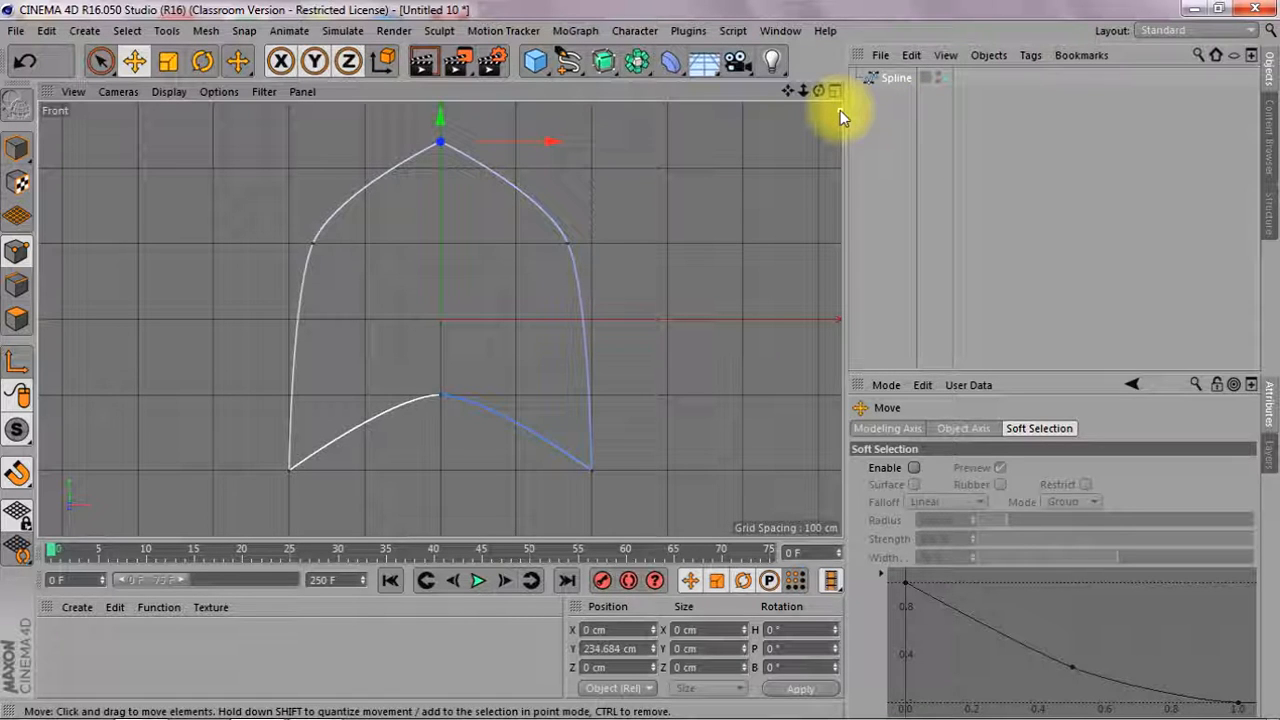
# Add a Null object and make the spline its child
pyautogui.click(580, 32)
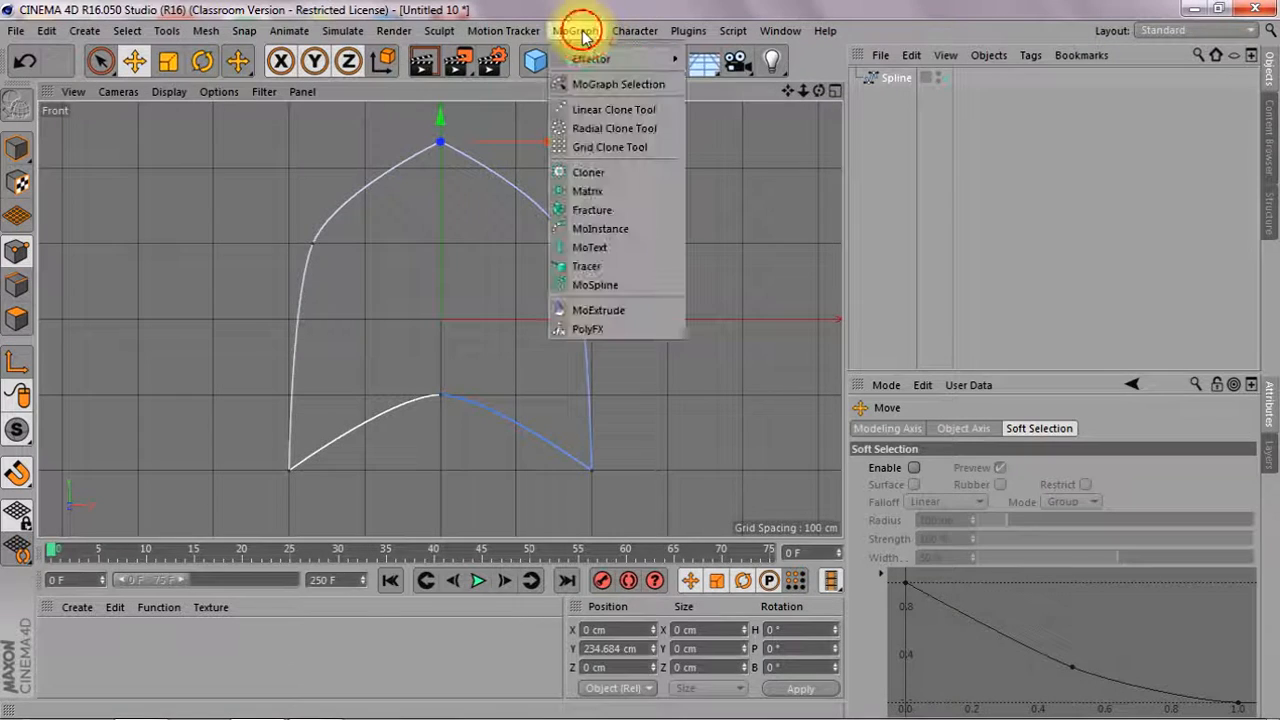
pyautogui.click(575, 31)
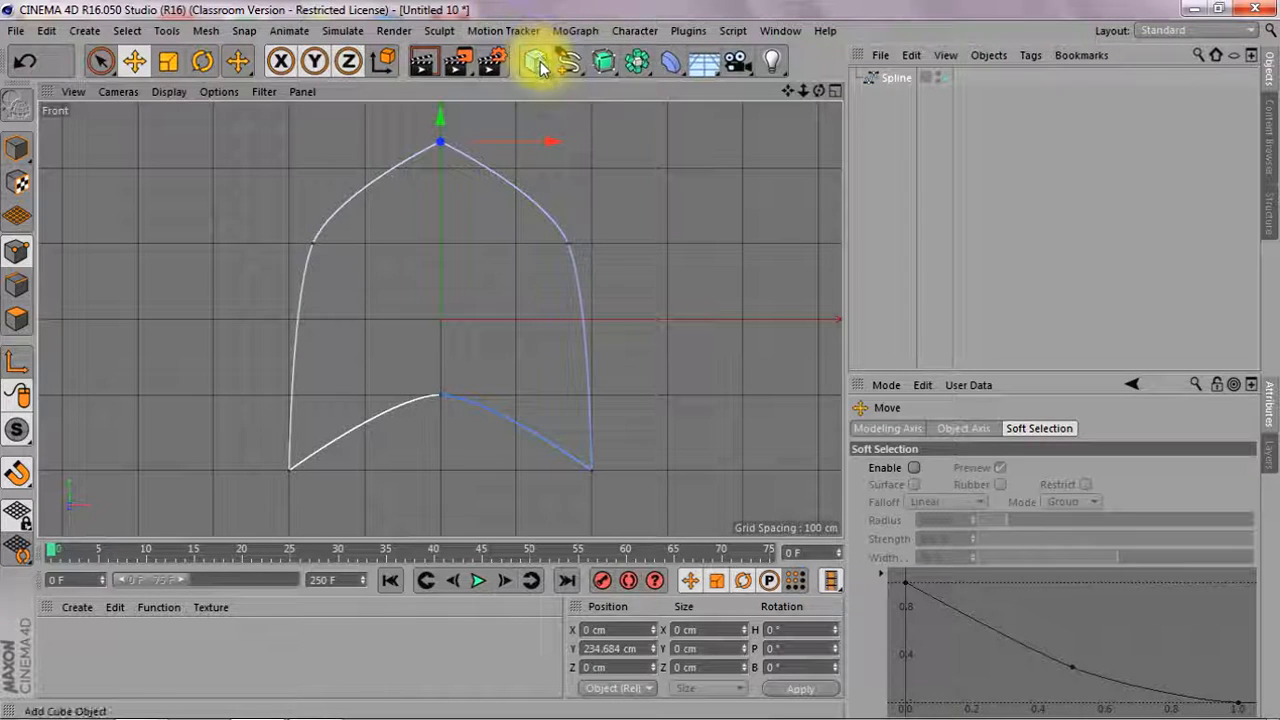
pyautogui.moveTo(537, 62); pyautogui.dragTo(595, 90)
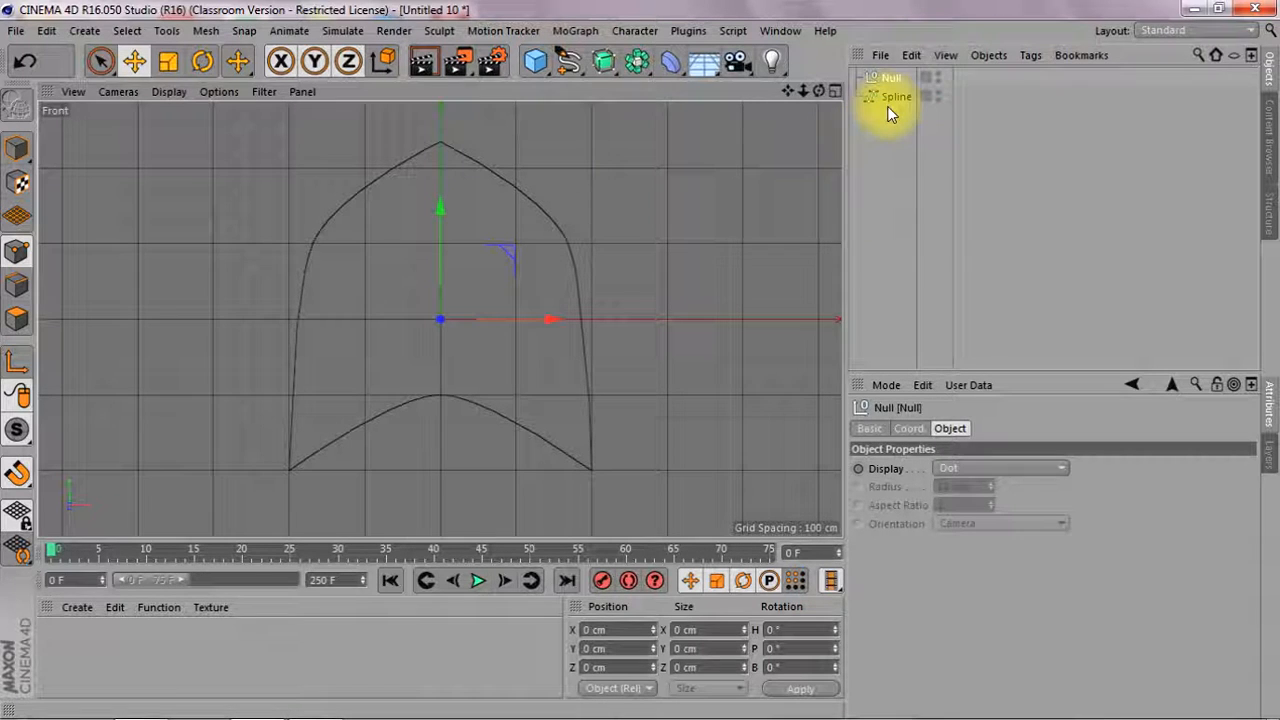
pyautogui.moveTo(891, 97); pyautogui.dragTo(890, 83)
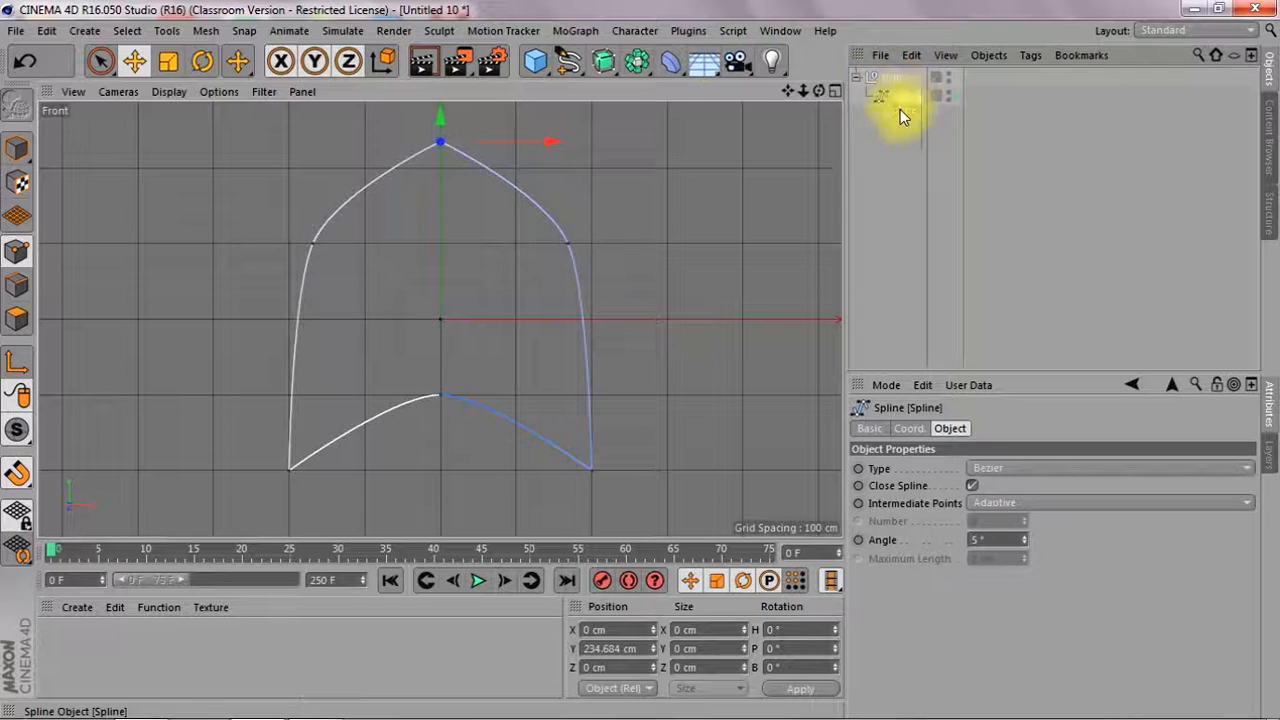
# Add a MoGraph Cloner, make the null with the spline its child, and show the clones in the perspective view
pyautogui.click(889, 78)
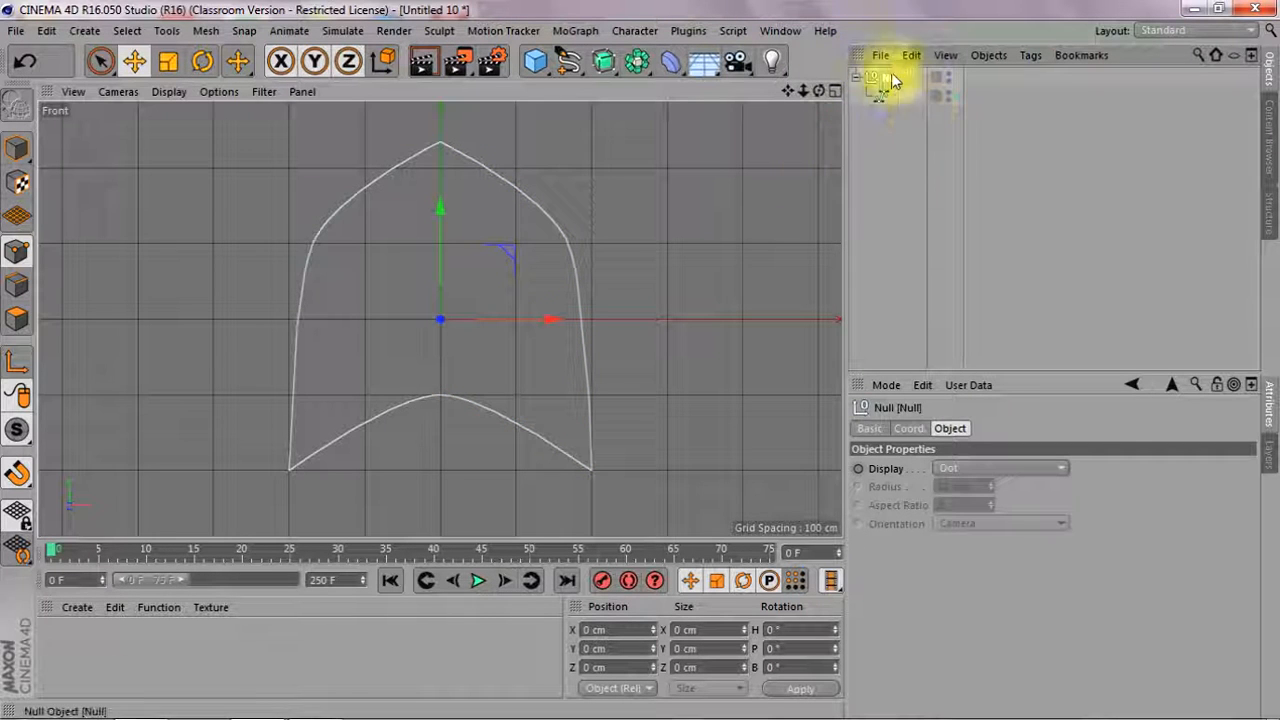
pyautogui.click(578, 31)
pyautogui.click(585, 174)
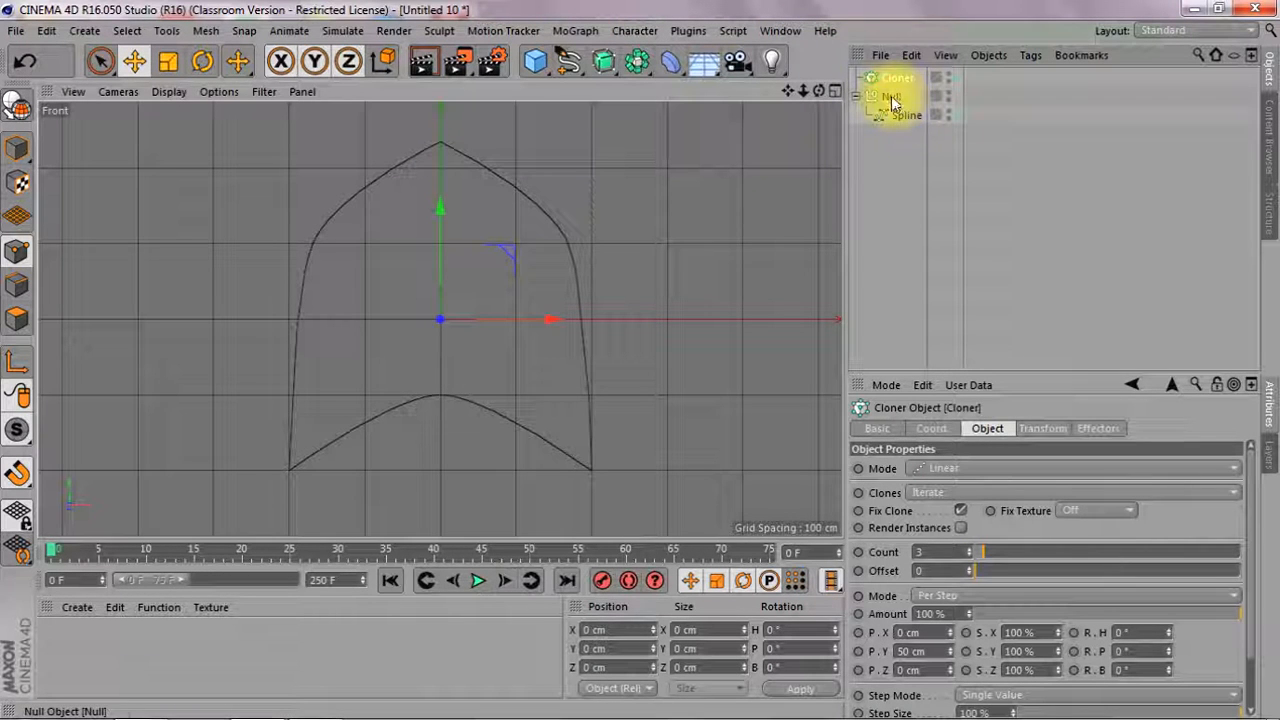
pyautogui.moveTo(890, 97); pyautogui.dragTo(897, 79)
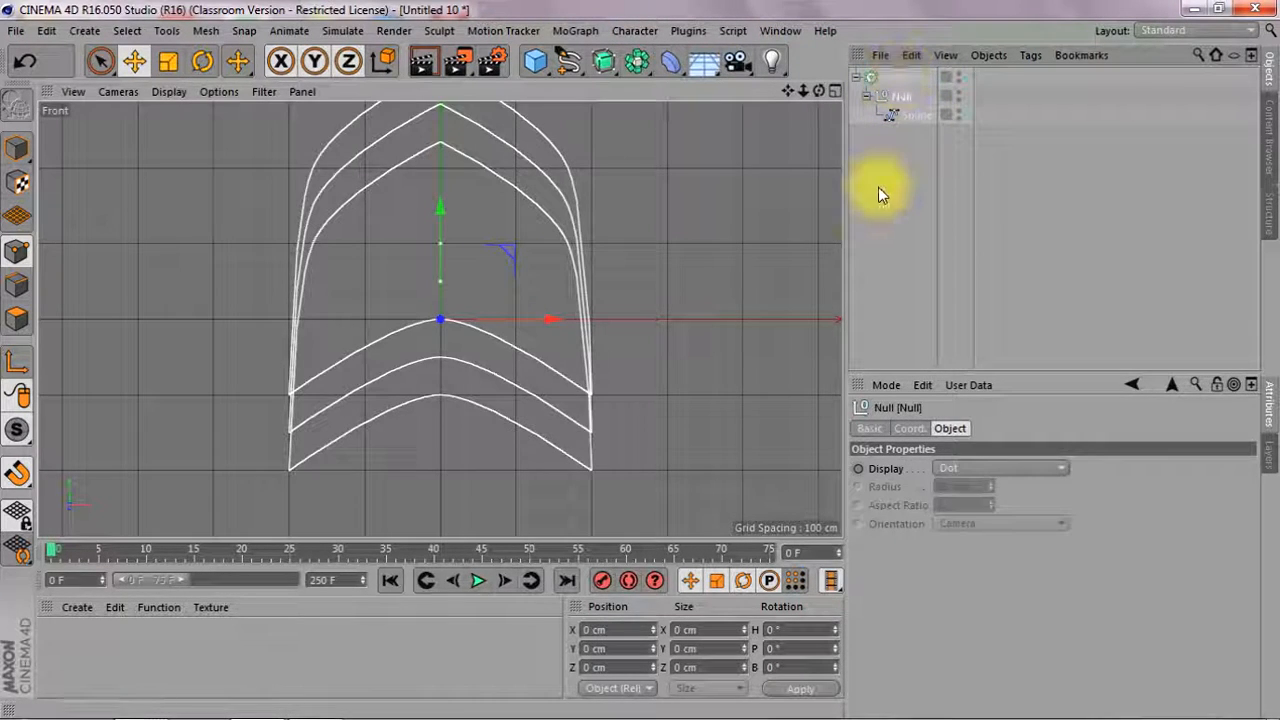
pyautogui.moveTo(820, 92); pyautogui.dragTo(775, 96)
pyautogui.press('F1')
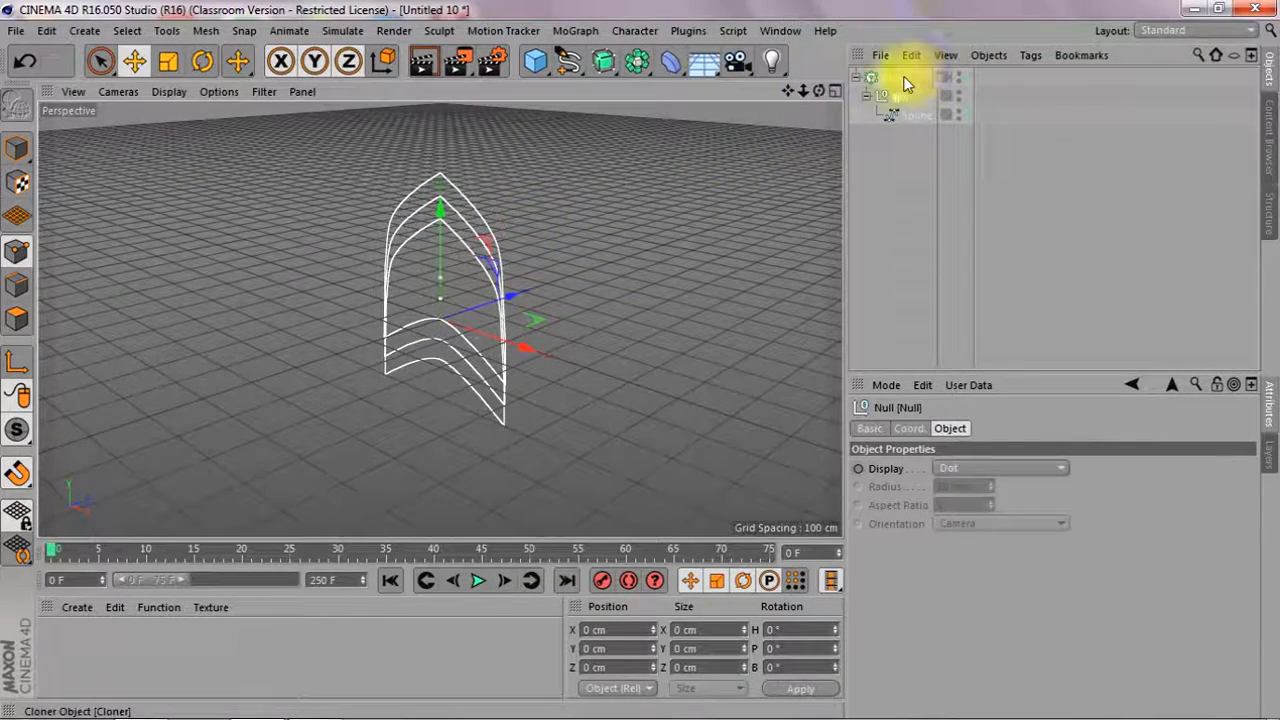
# Set the Cloner to 5 clones with a per-step offset of 0 cm in Y and 56 cm in Z
pyautogui.click(912, 82)
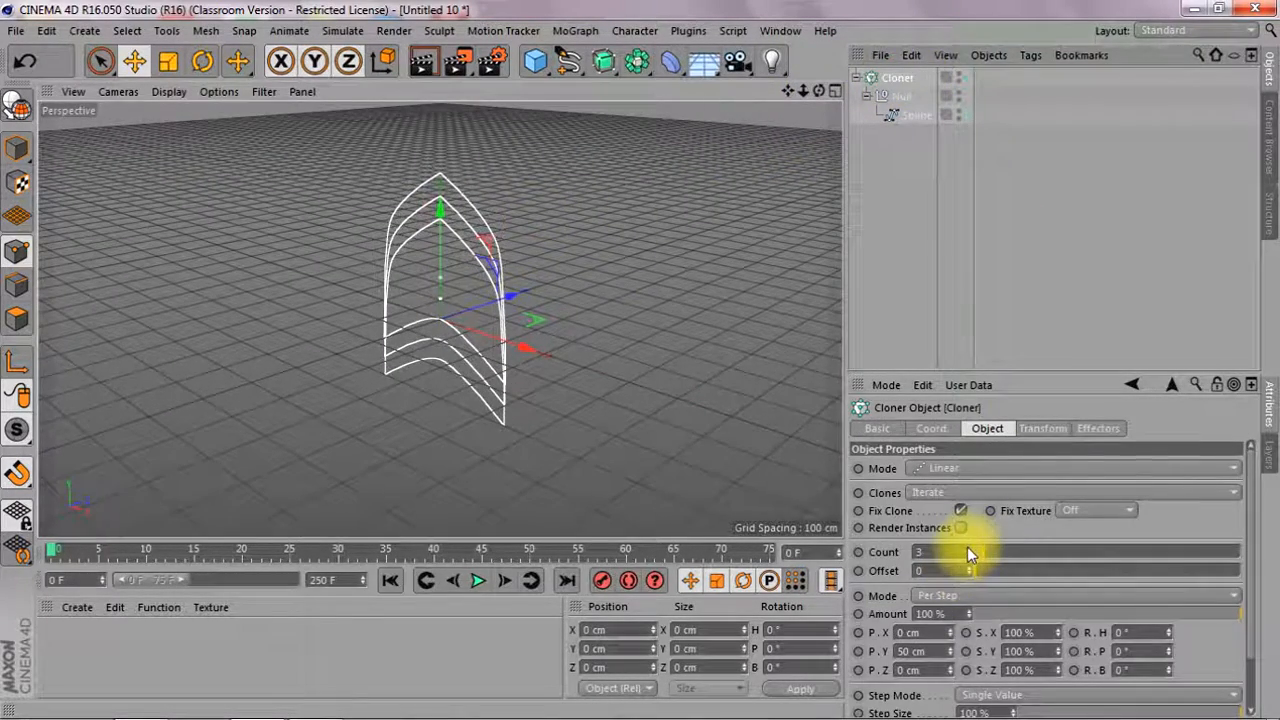
pyautogui.moveTo(970, 553); pyautogui.dragTo(967, 547)
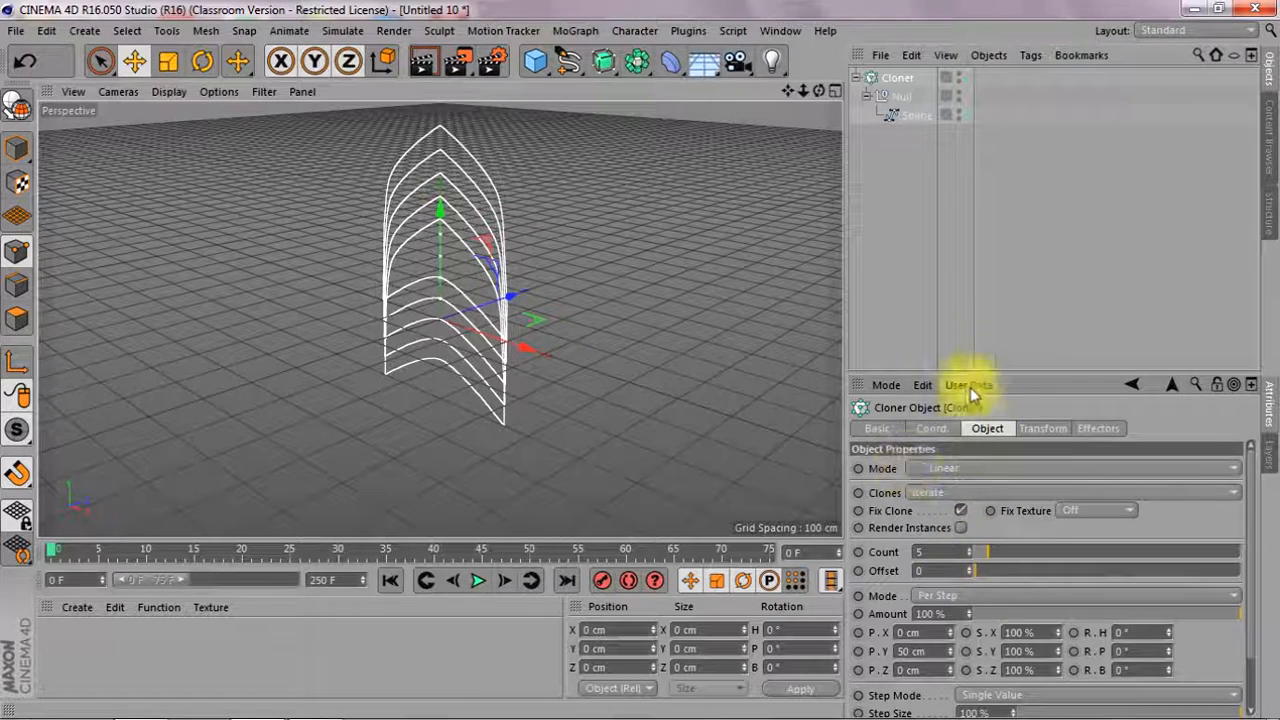
pyautogui.moveTo(1014, 366); pyautogui.dragTo(1012, 226)
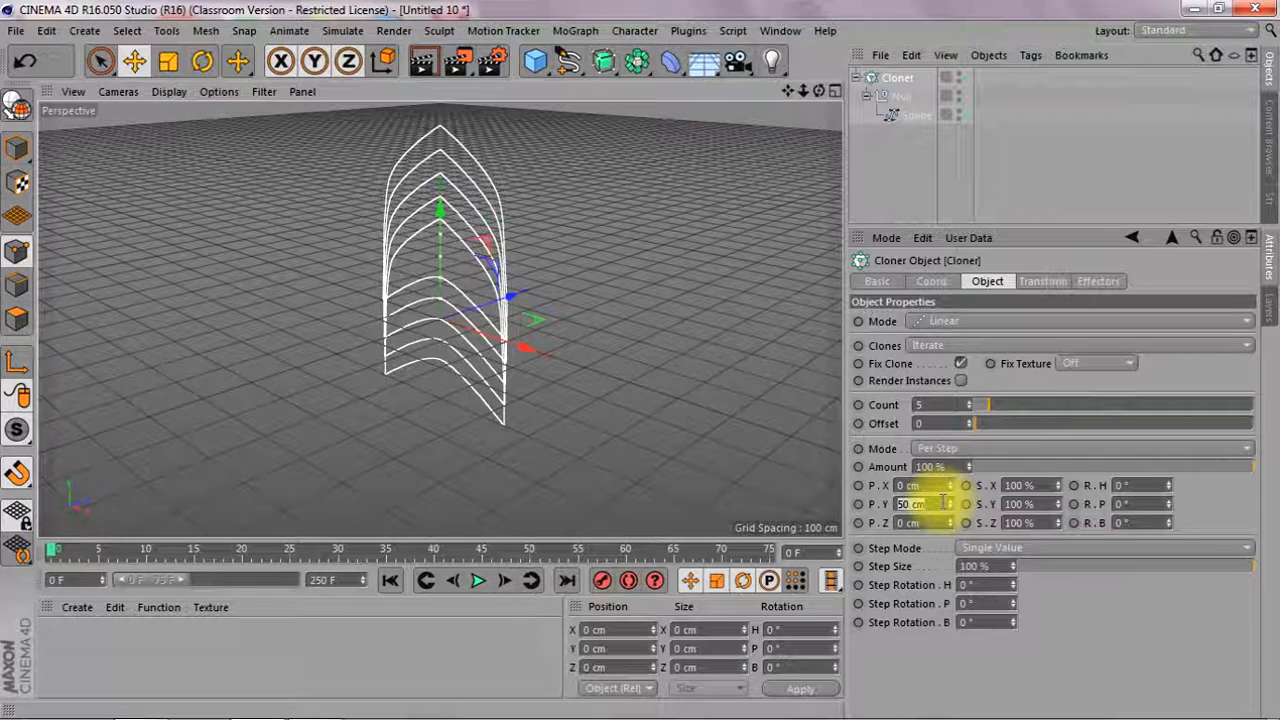
pyautogui.press('Return')
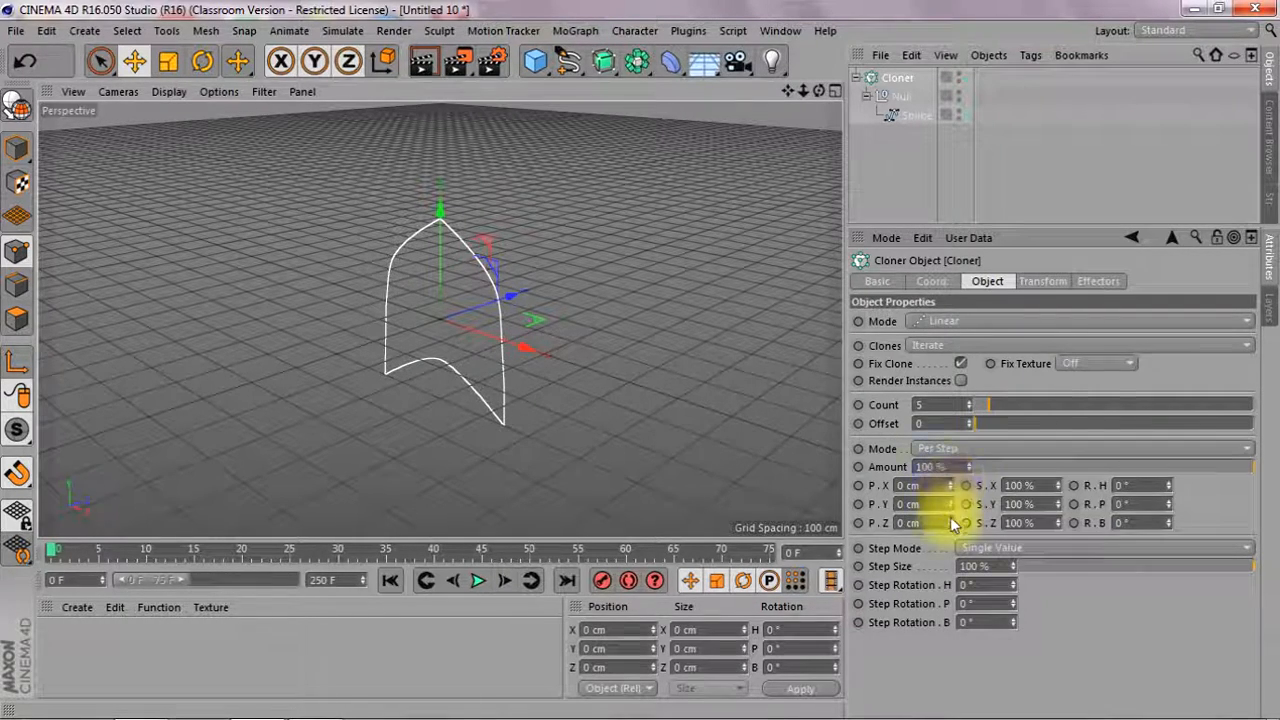
pyautogui.moveTo(950, 522); pyautogui.dragTo(948, 500)
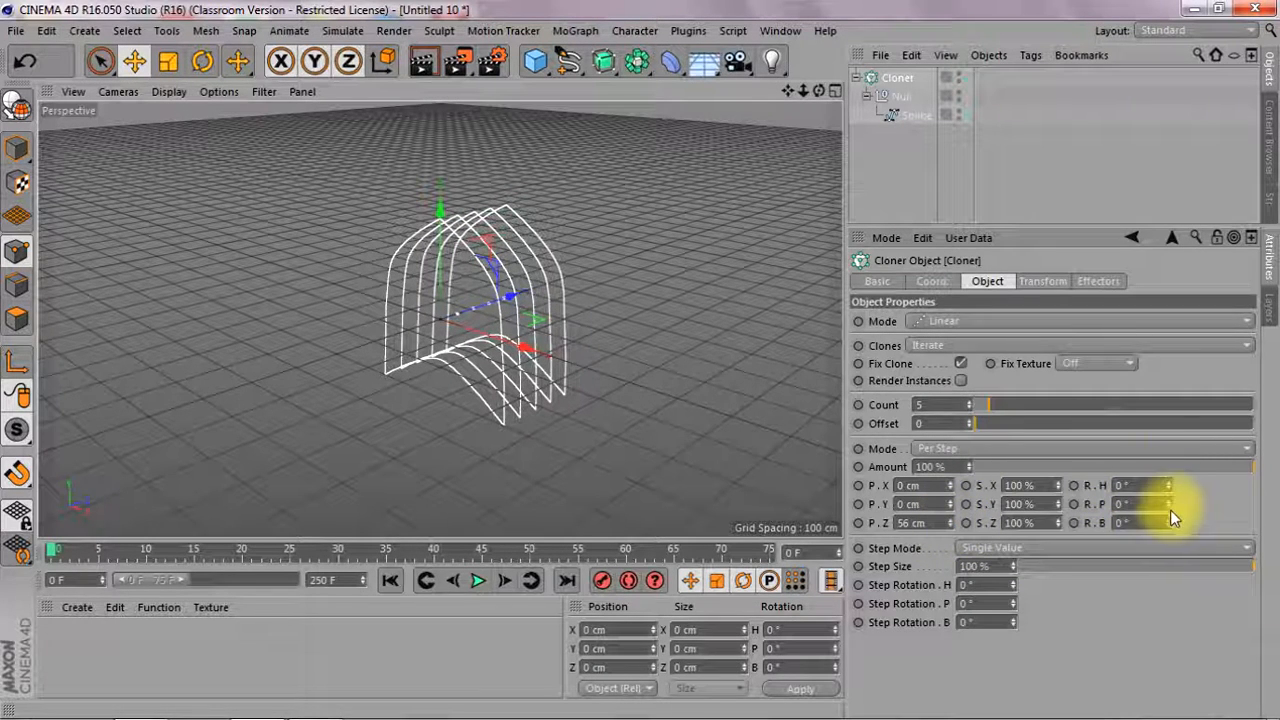
# Set the Cloner's per-step pitch rotation to -29°, Y offset to -221 cm and Z offset to 86 cm
pyautogui.moveTo(1168, 504); pyautogui.dragTo(1168, 540)
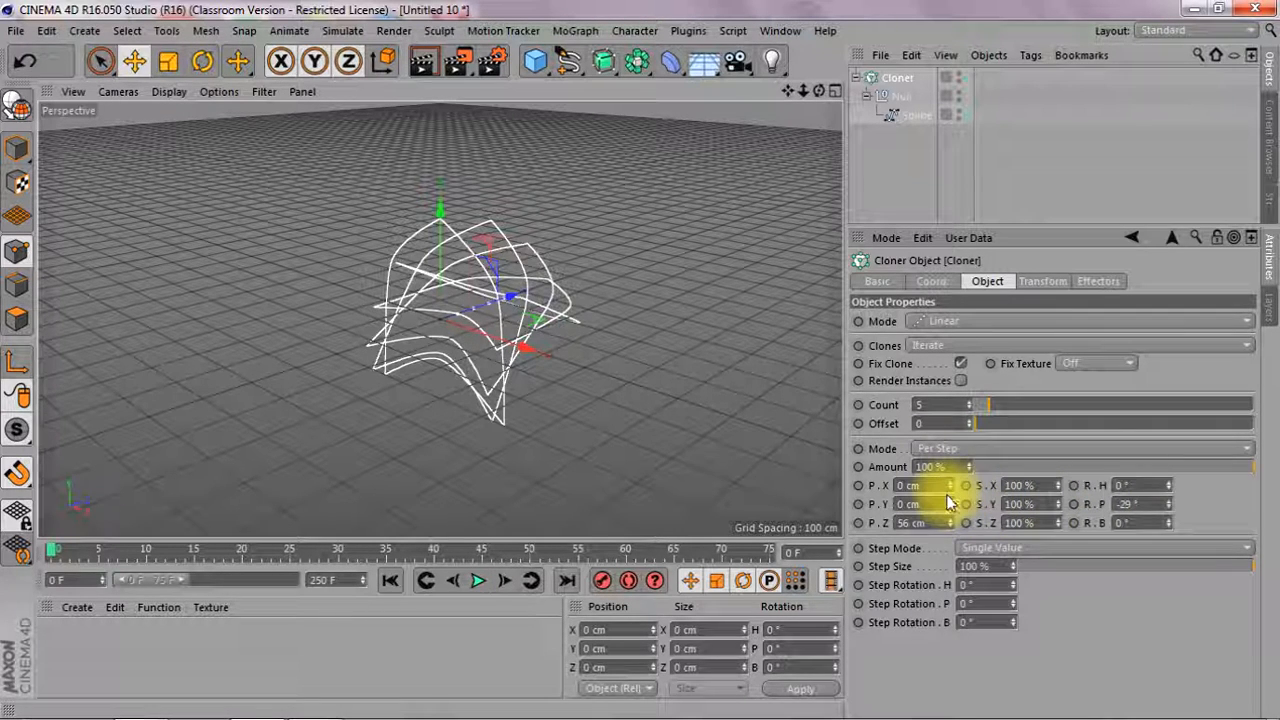
pyautogui.moveTo(951, 506); pyautogui.dragTo(951, 580)
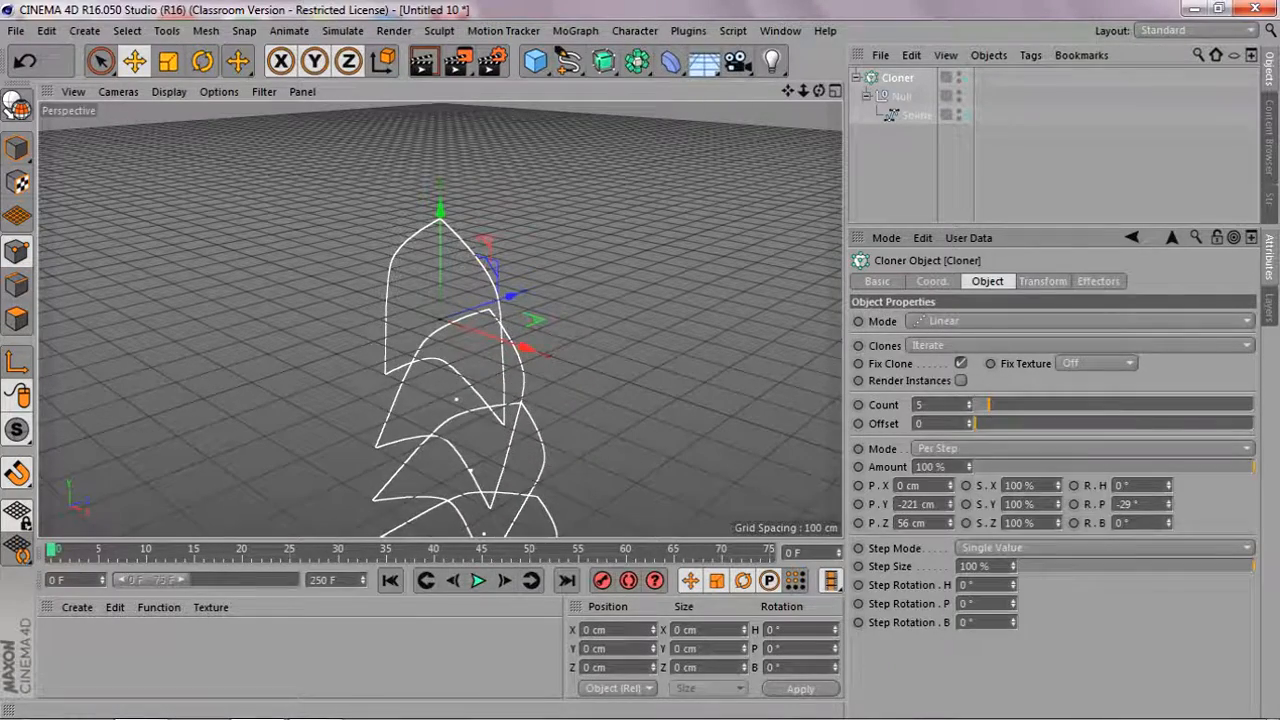
pyautogui.moveTo(788, 91); pyautogui.dragTo(743, 1)
pyautogui.moveTo(819, 91)
pyautogui.mouseDown()
pyautogui.moveTo(752, 93)
pyautogui.moveTo(758, 132)
pyautogui.moveTo(766, 120)
pyautogui.mouseUp()
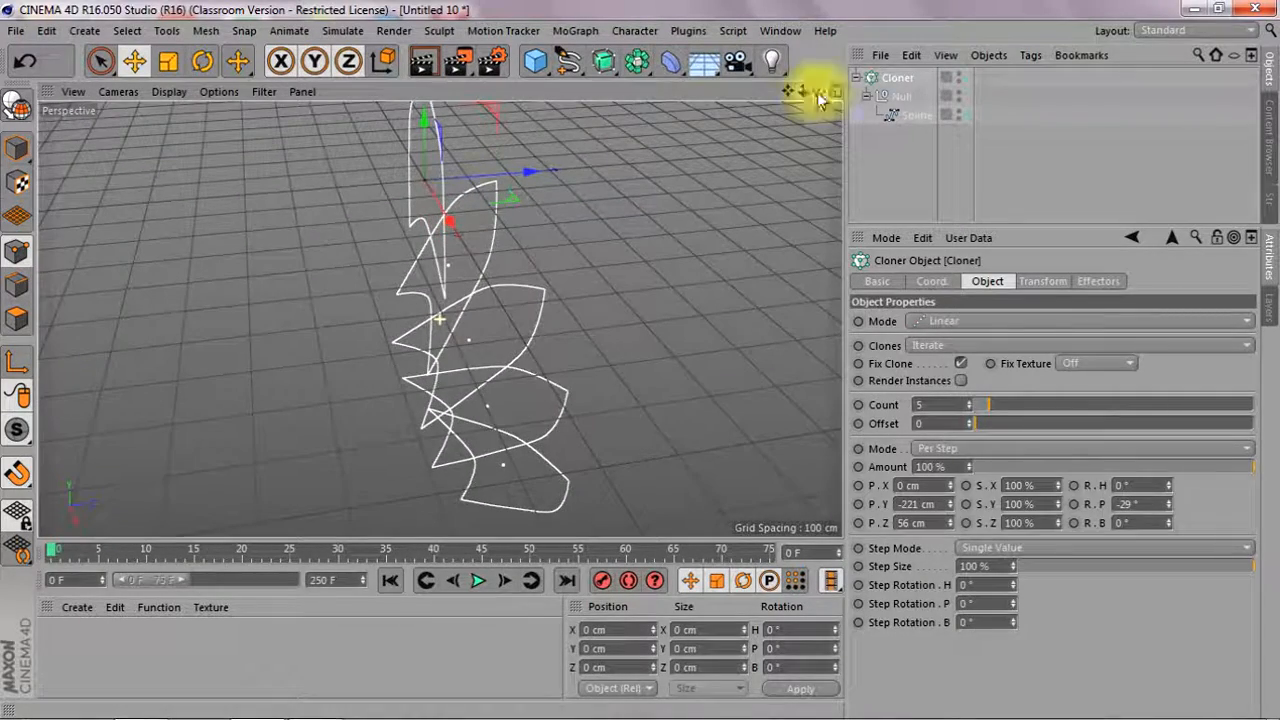
pyautogui.moveTo(951, 522)
pyautogui.mouseDown()
pyautogui.moveTo(1000, 515)
pyautogui.moveTo(970, 519)
pyautogui.mouseUp()
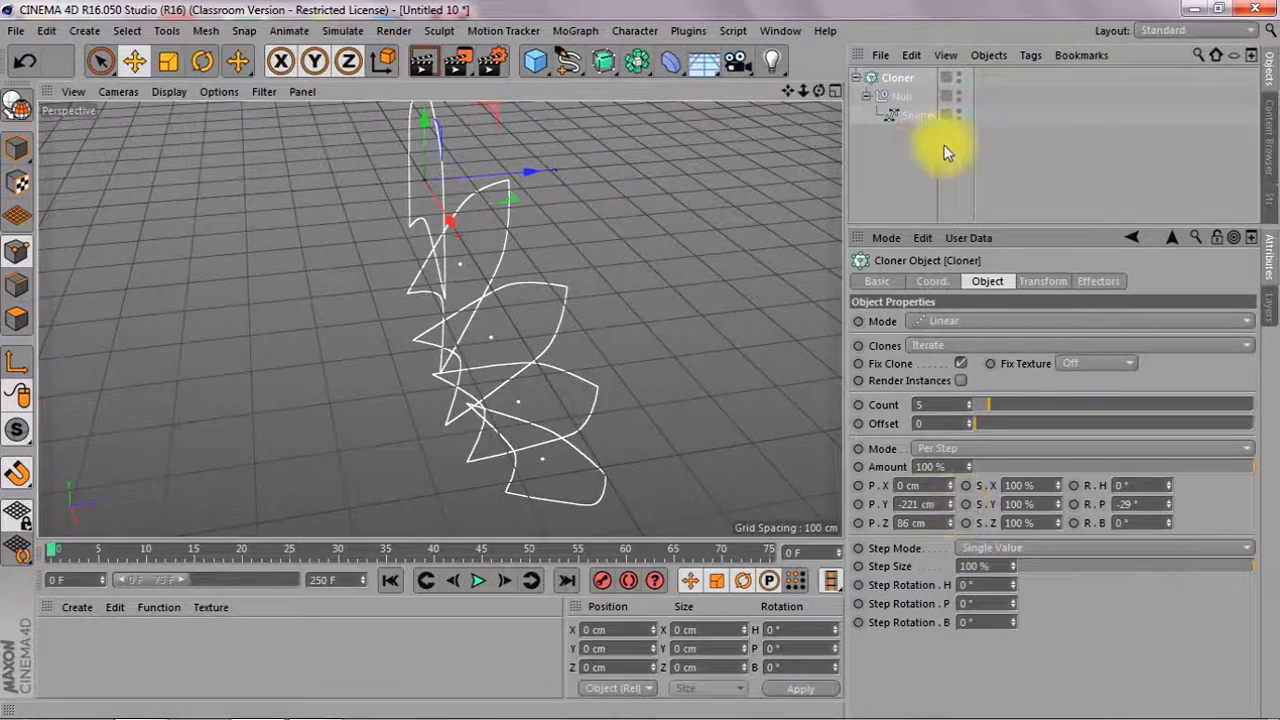
pyautogui.click(915, 115)
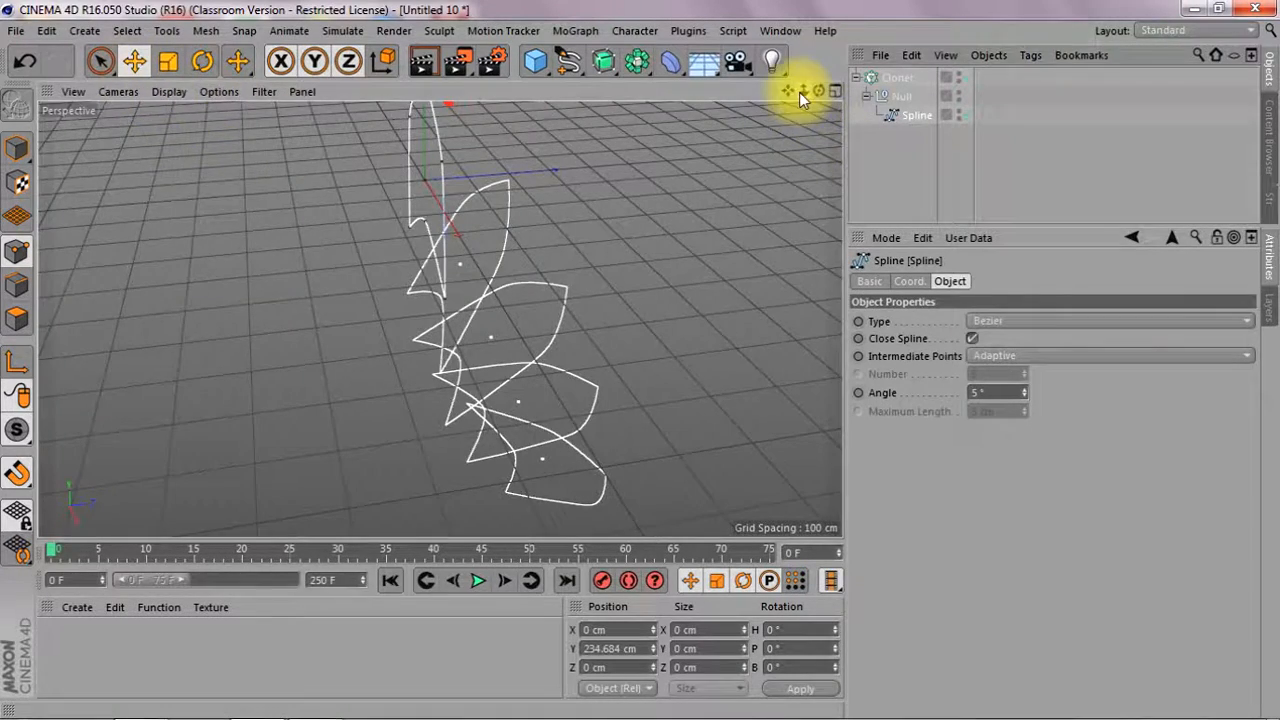
pyautogui.moveTo(798, 92); pyautogui.dragTo(640, 150)
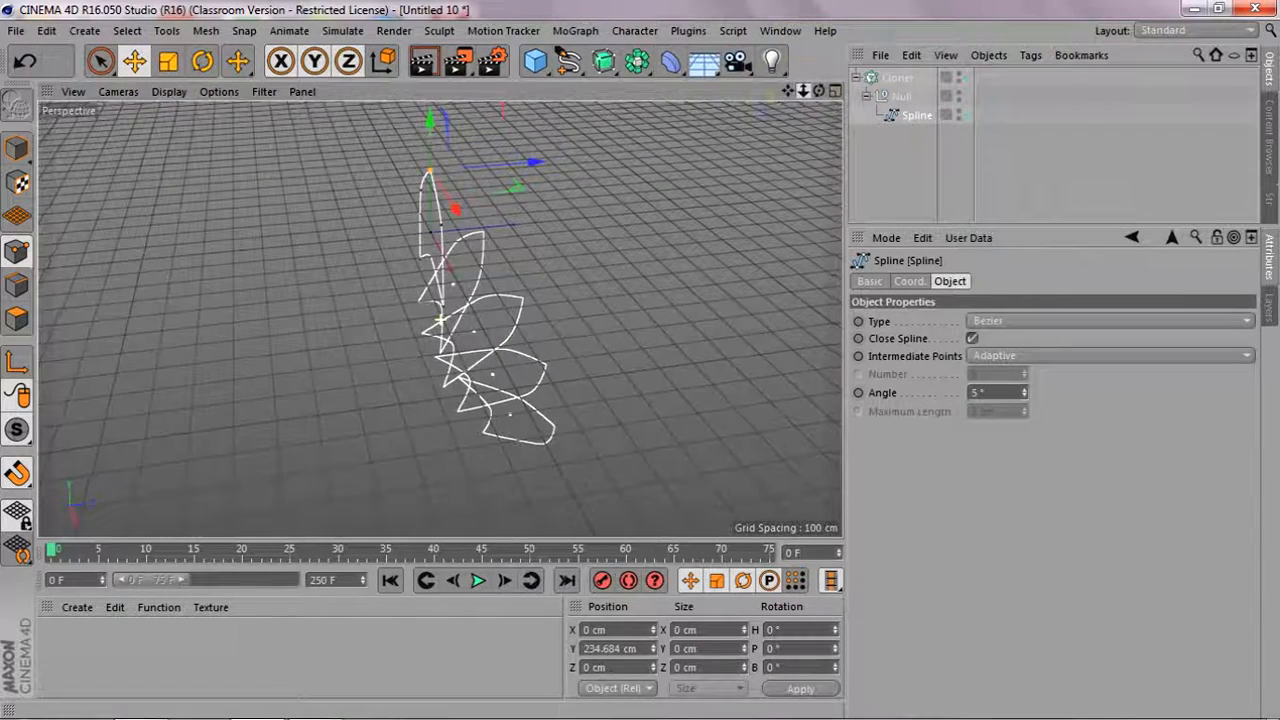
pyautogui.click(900, 96)
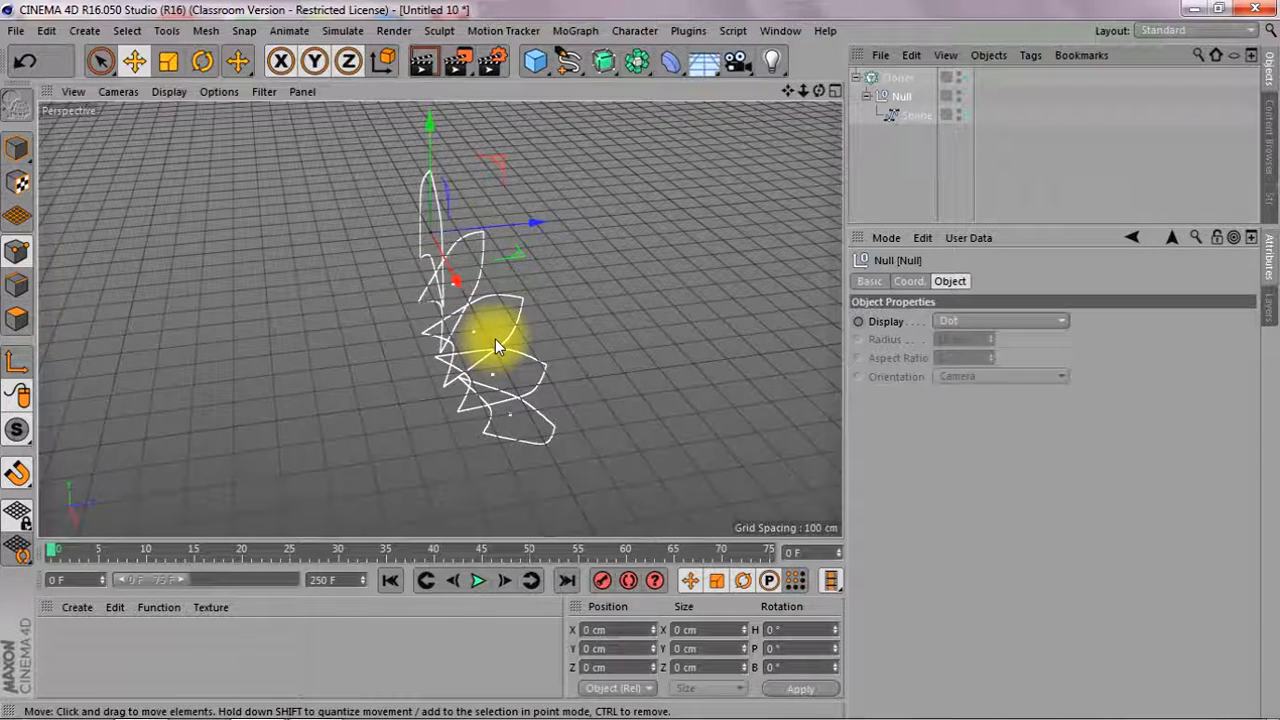
pyautogui.moveTo(890, 102); pyautogui.dragTo(893, 107)
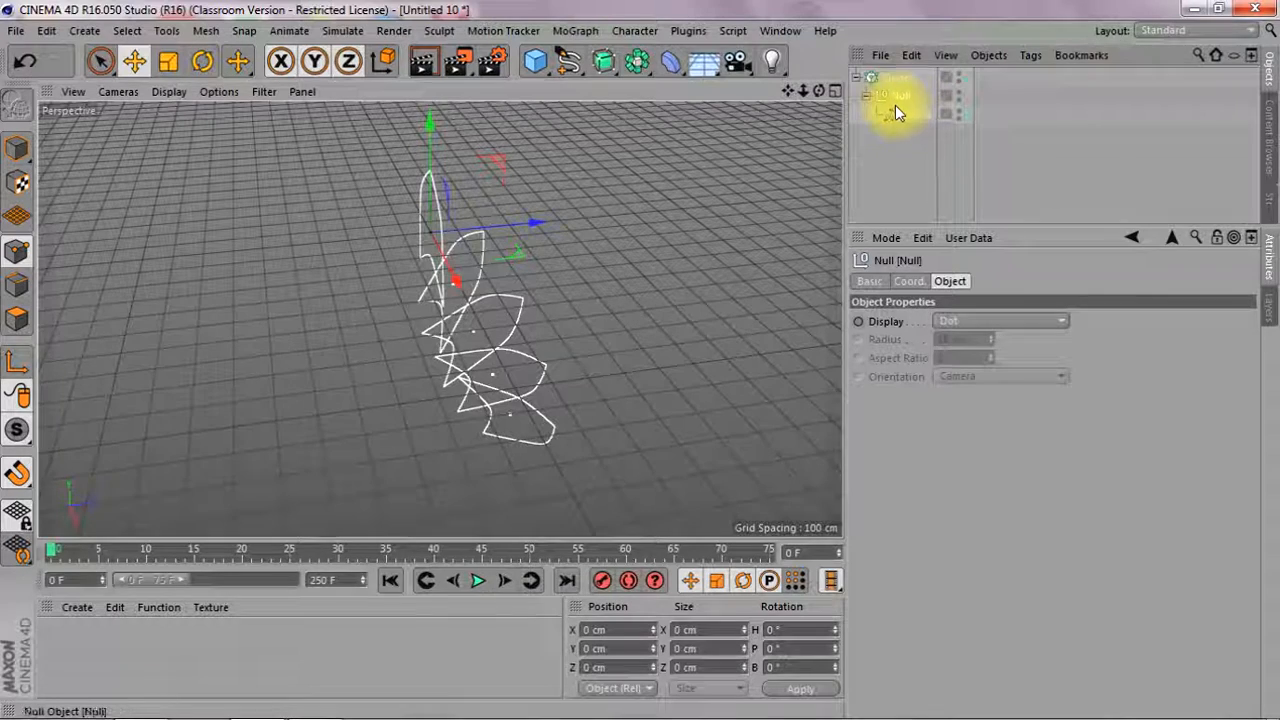
pyautogui.moveTo(434, 126); pyautogui.dragTo(450, 176)
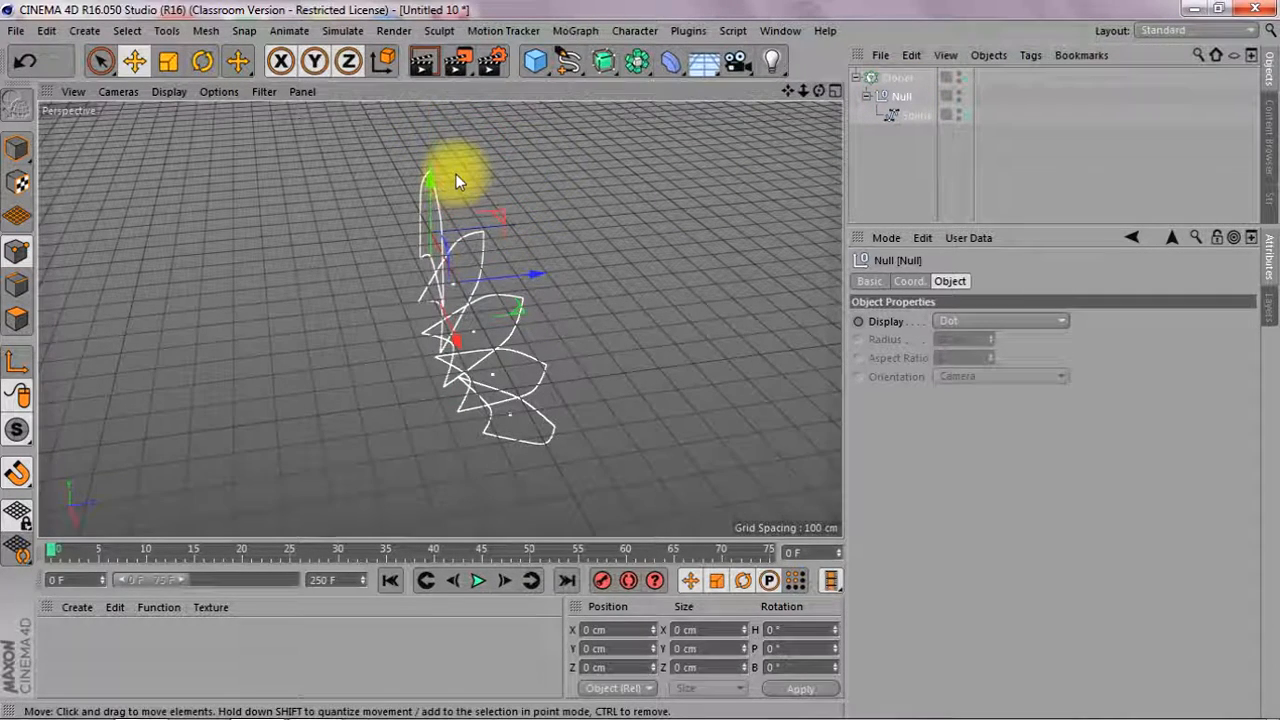
pyautogui.hotkey('ctrl', 'z')
# Move the whole spline in model mode up to Y about 640 cm, away from its parent null
pyautogui.click(916, 115)
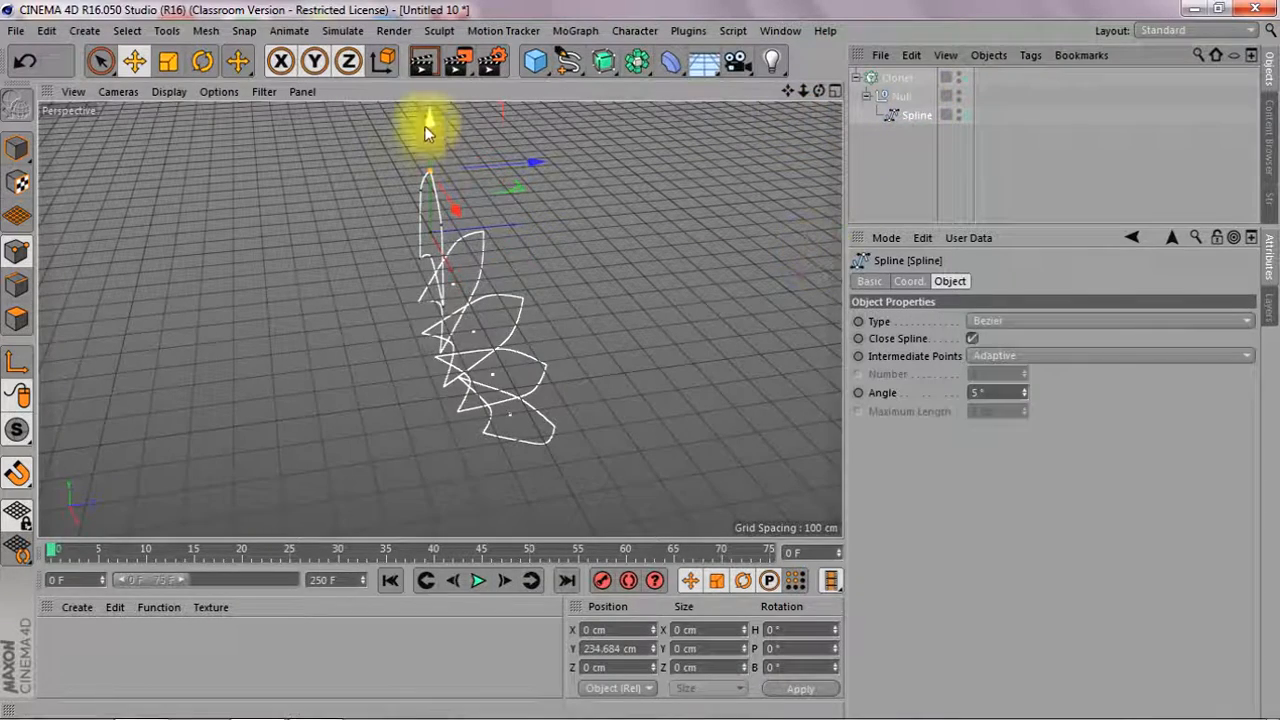
pyautogui.moveTo(434, 120); pyautogui.dragTo(434, 72)
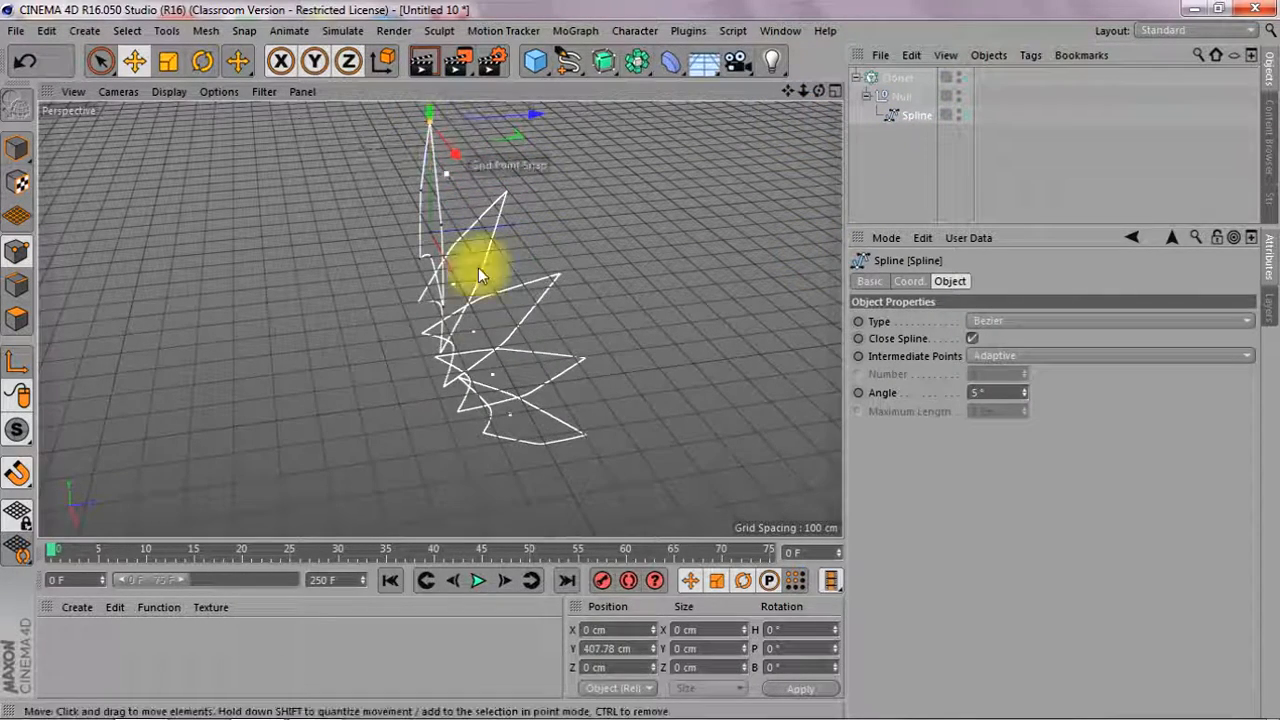
pyautogui.hotkey('ctrl', 'z')
pyautogui.click(20, 155)
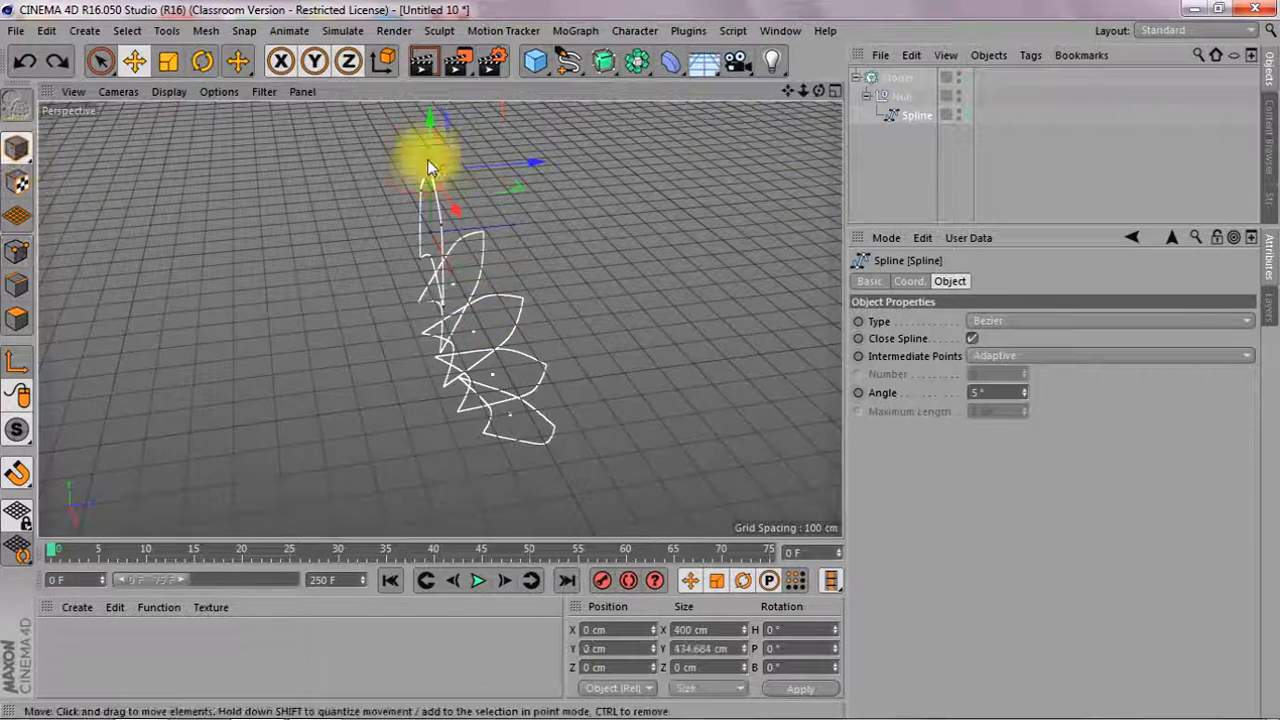
pyautogui.moveTo(428, 125)
pyautogui.mouseDown()
pyautogui.moveTo(429, 106)
pyautogui.moveTo(420, 206)
pyautogui.moveTo(425, 147)
pyautogui.mouseUp()
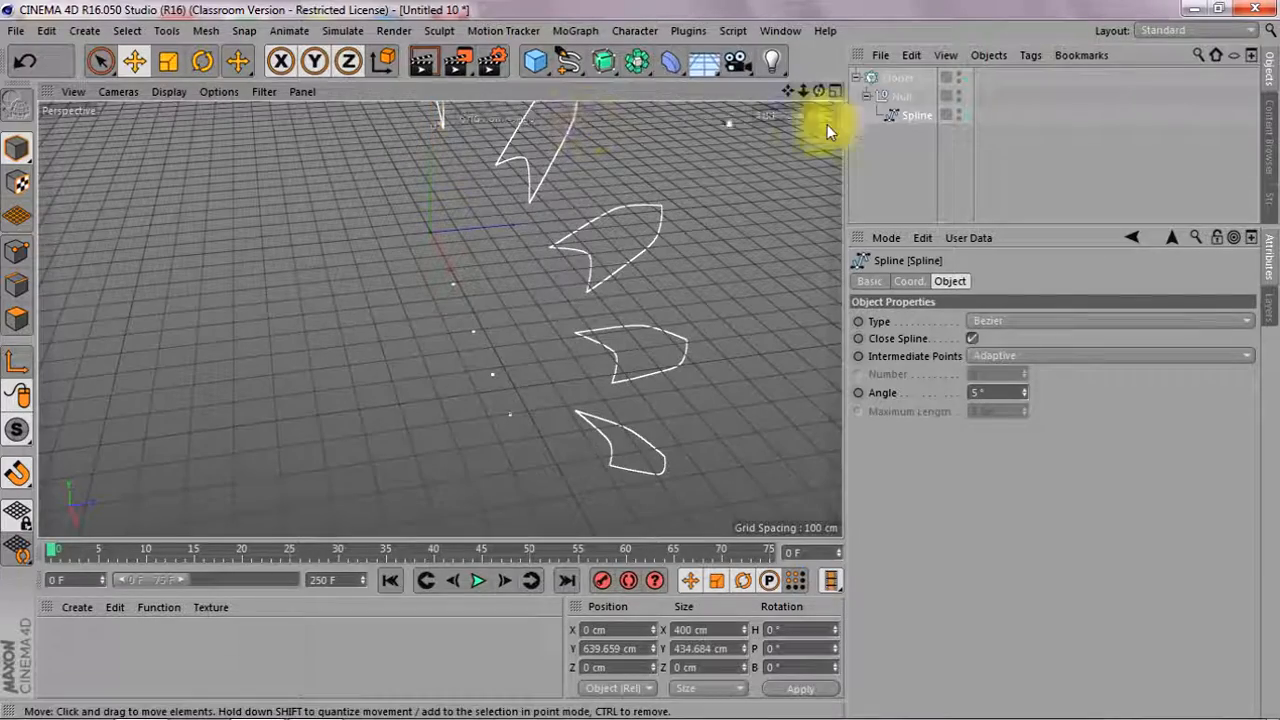
pyautogui.moveTo(804, 92); pyautogui.dragTo(735, 92)
pyautogui.moveTo(819, 92)
pyautogui.mouseDown()
pyautogui.moveTo(765, 108)
pyautogui.moveTo(831, 107)
pyautogui.mouseUp()
# Set the Cloner's per-step pitch rotation to -40° and its X, Y and Z scale to 81 %
pyautogui.click(897, 78)
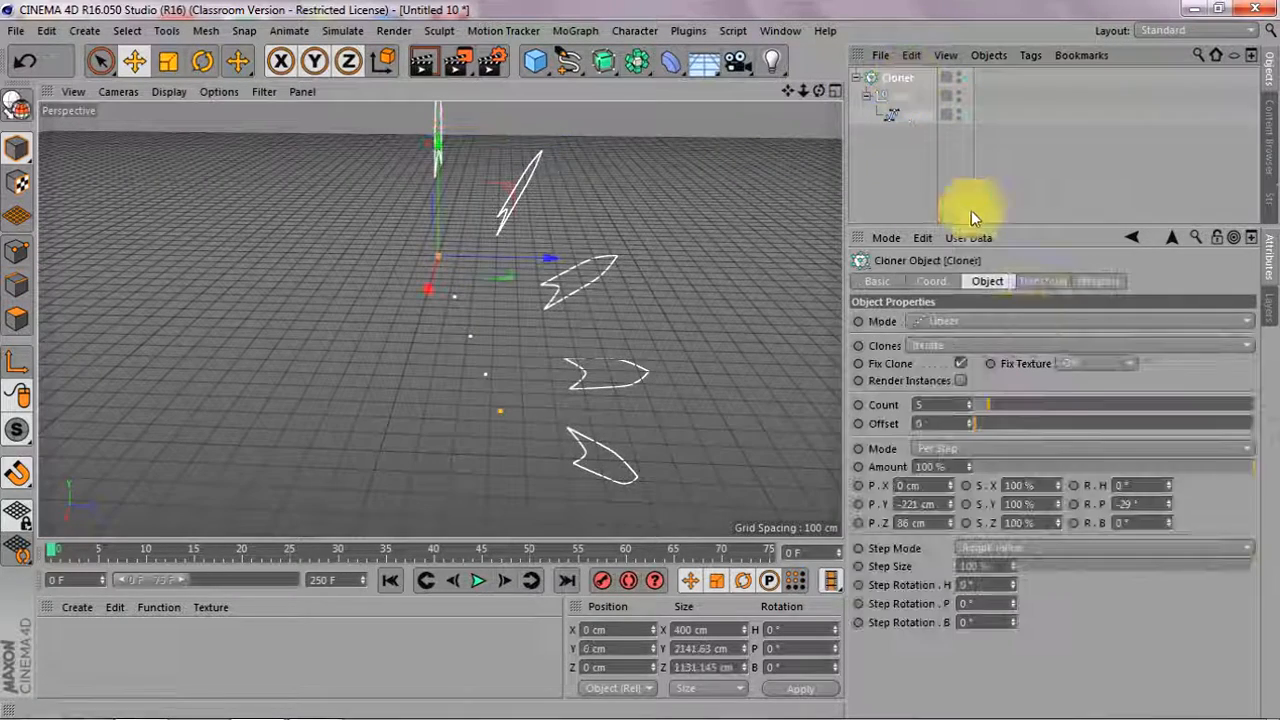
pyautogui.moveTo(1170, 503)
pyautogui.mouseDown()
pyautogui.moveTo(1170, 525)
pyautogui.moveTo(1170, 507)
pyautogui.mouseUp()
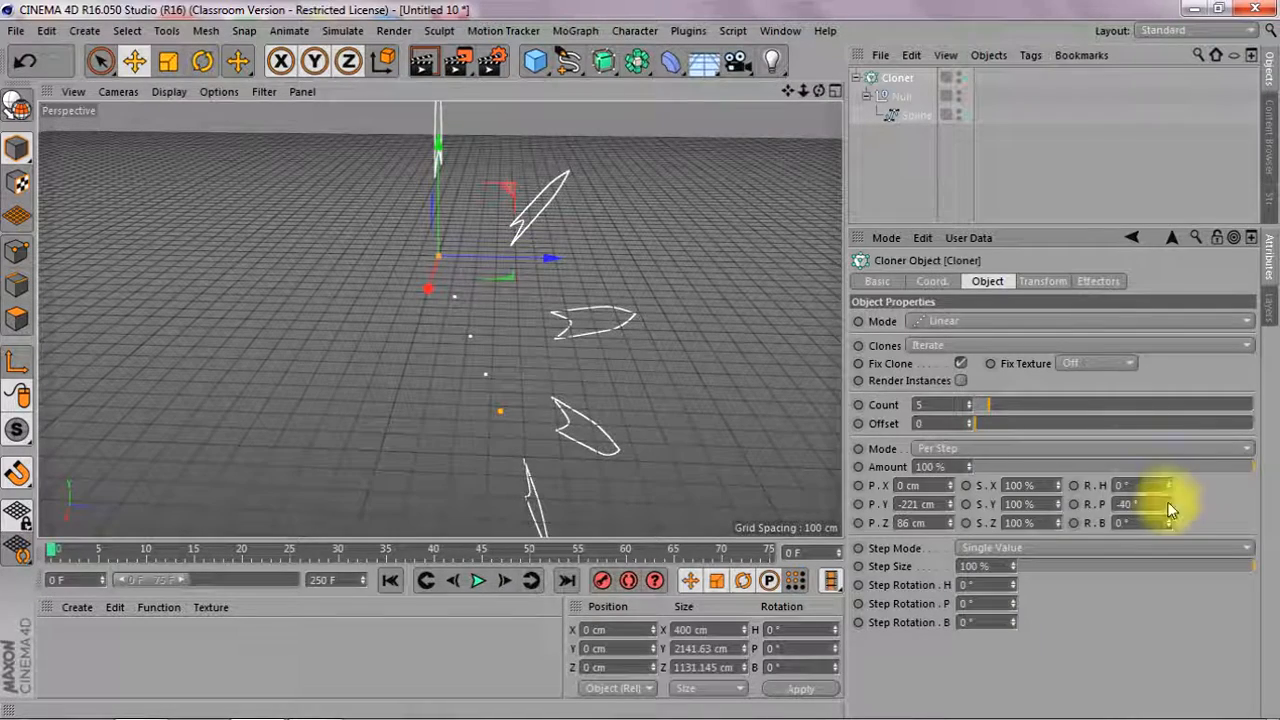
pyautogui.moveTo(1060, 487); pyautogui.dragTo(1060, 501)
pyautogui.click(1036, 485)
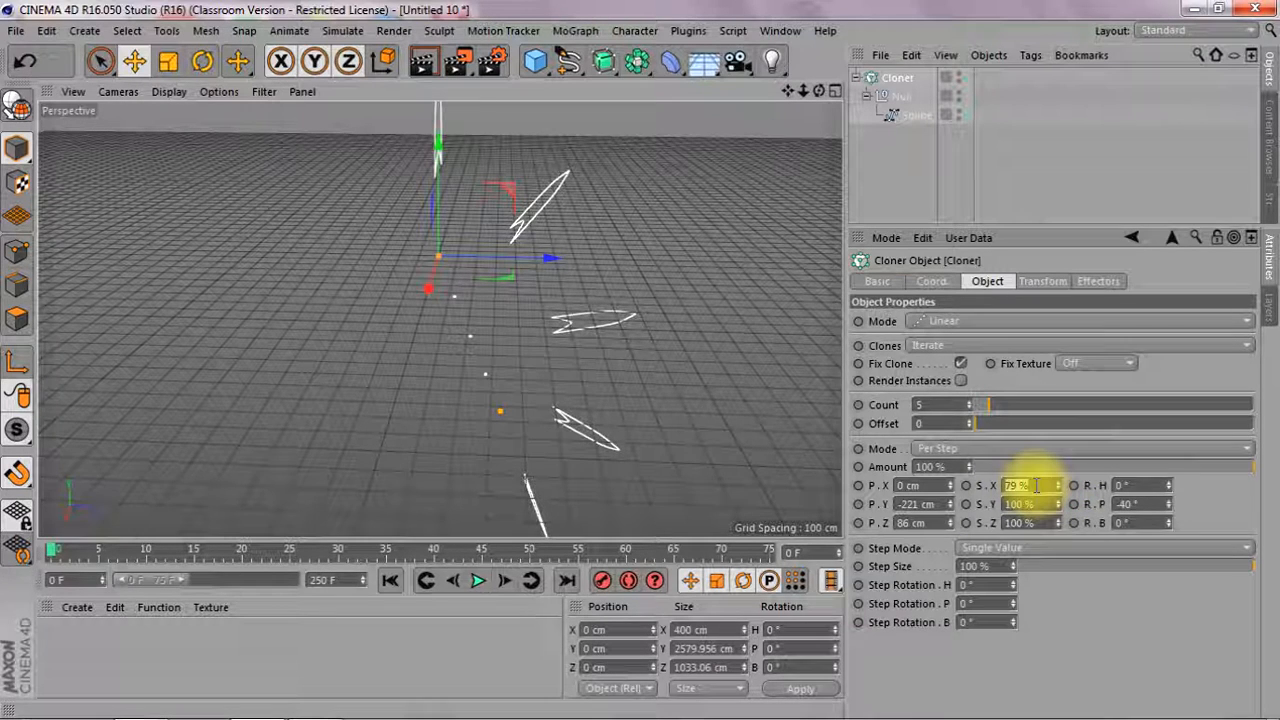
pyautogui.click(1043, 504)
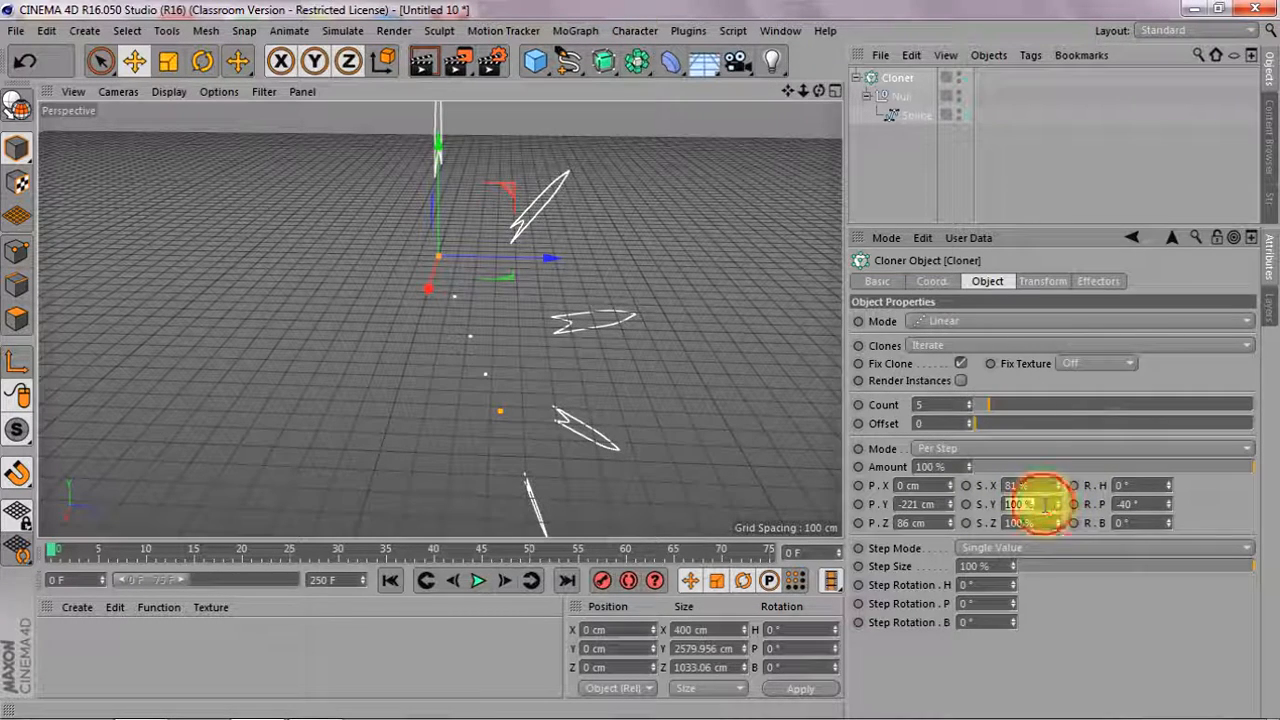
pyautogui.write('81')
pyautogui.click(1038, 523)
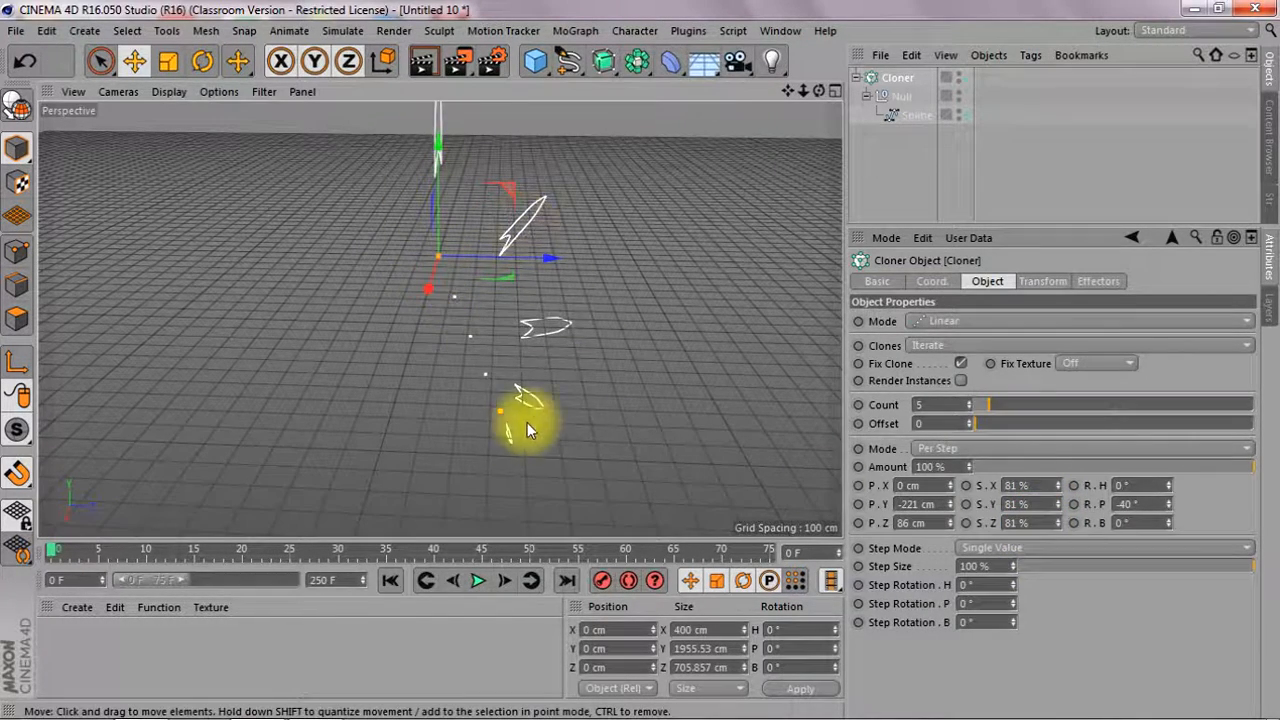
# Convert the Cloner into editable objects
pyautogui.moveTo(818, 91); pyautogui.dragTo(765, 185)
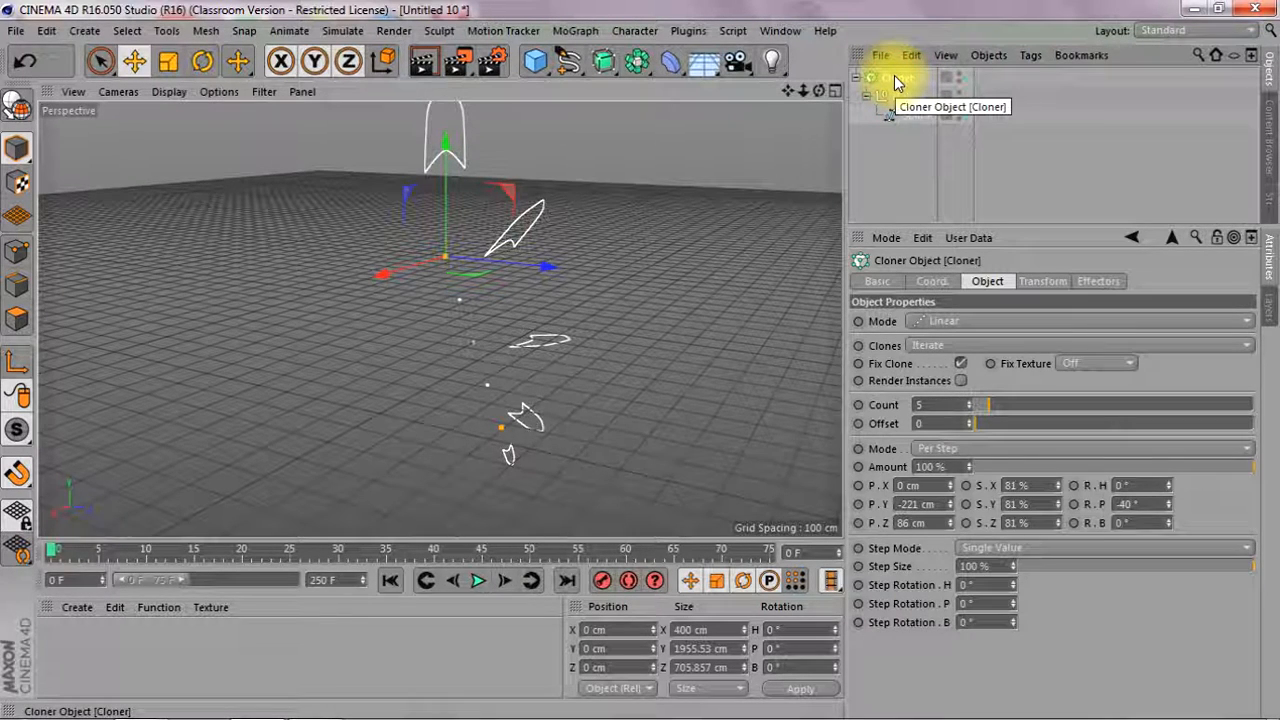
pyautogui.press('c')
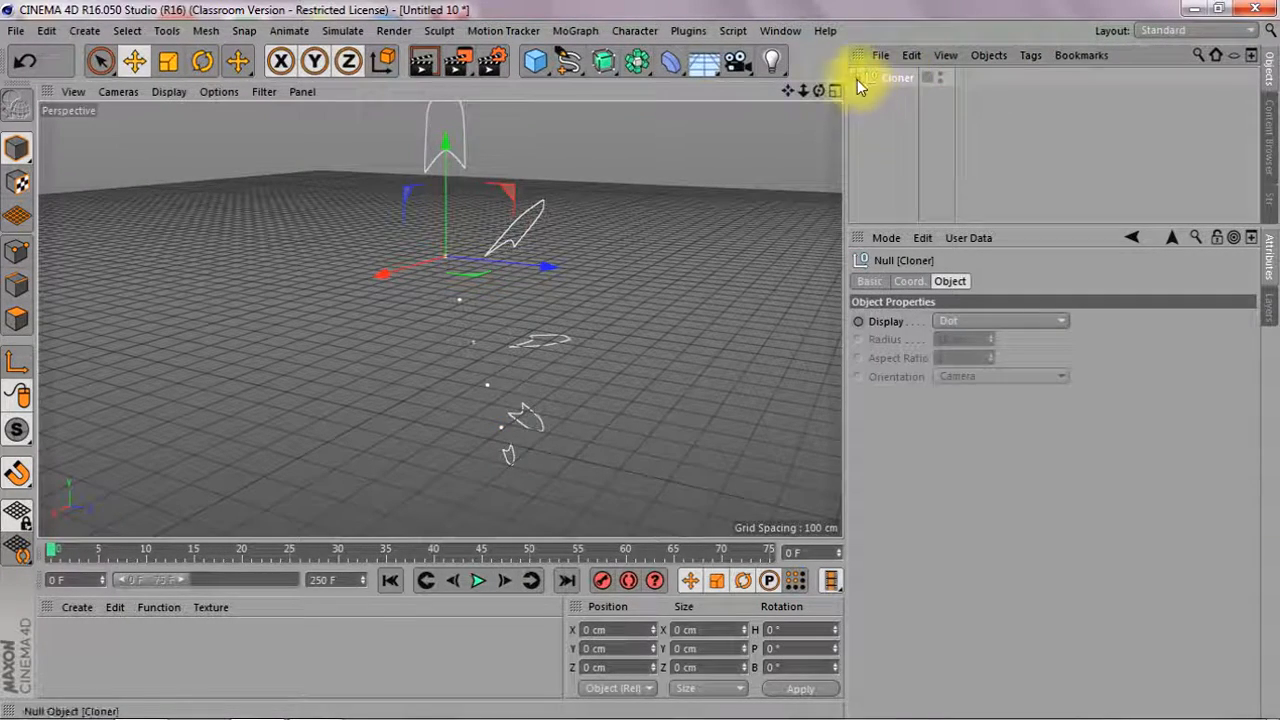
# Expand the converted Cloner's hierarchy with enough room to show all its splines and add a Loft object
pyautogui.click(857, 78)
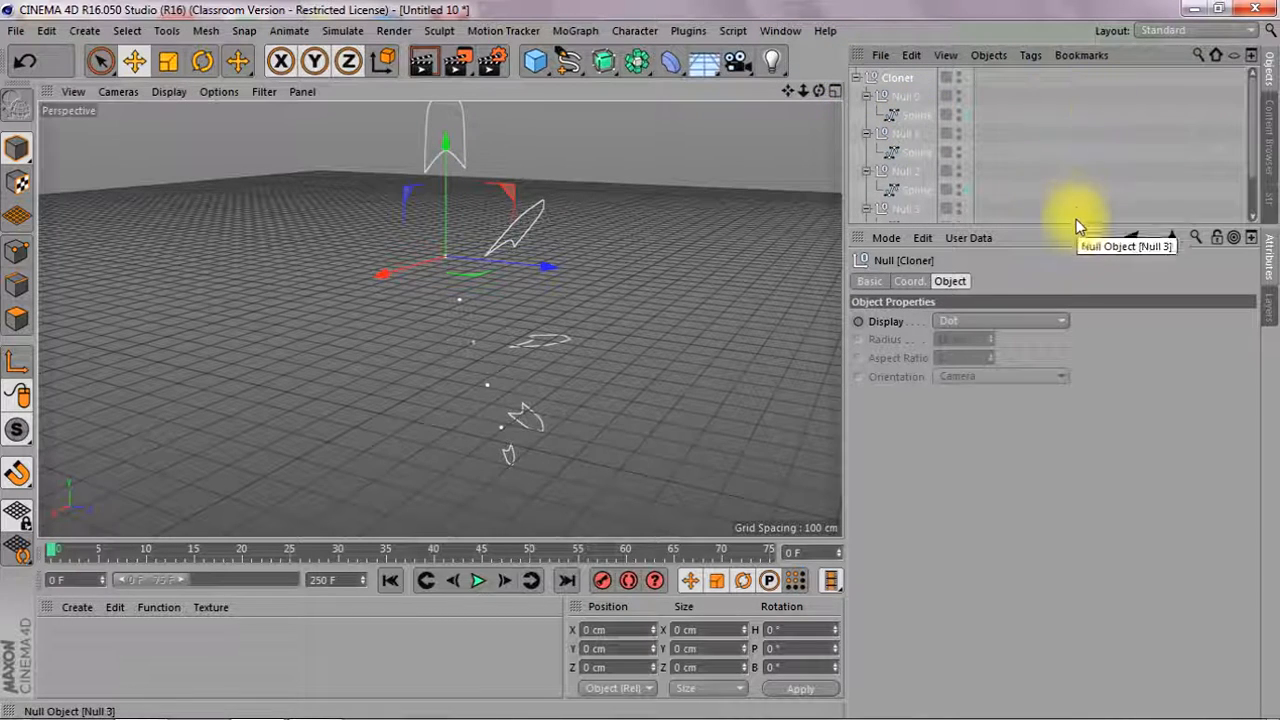
pyautogui.moveTo(1080, 226); pyautogui.dragTo(1097, 390)
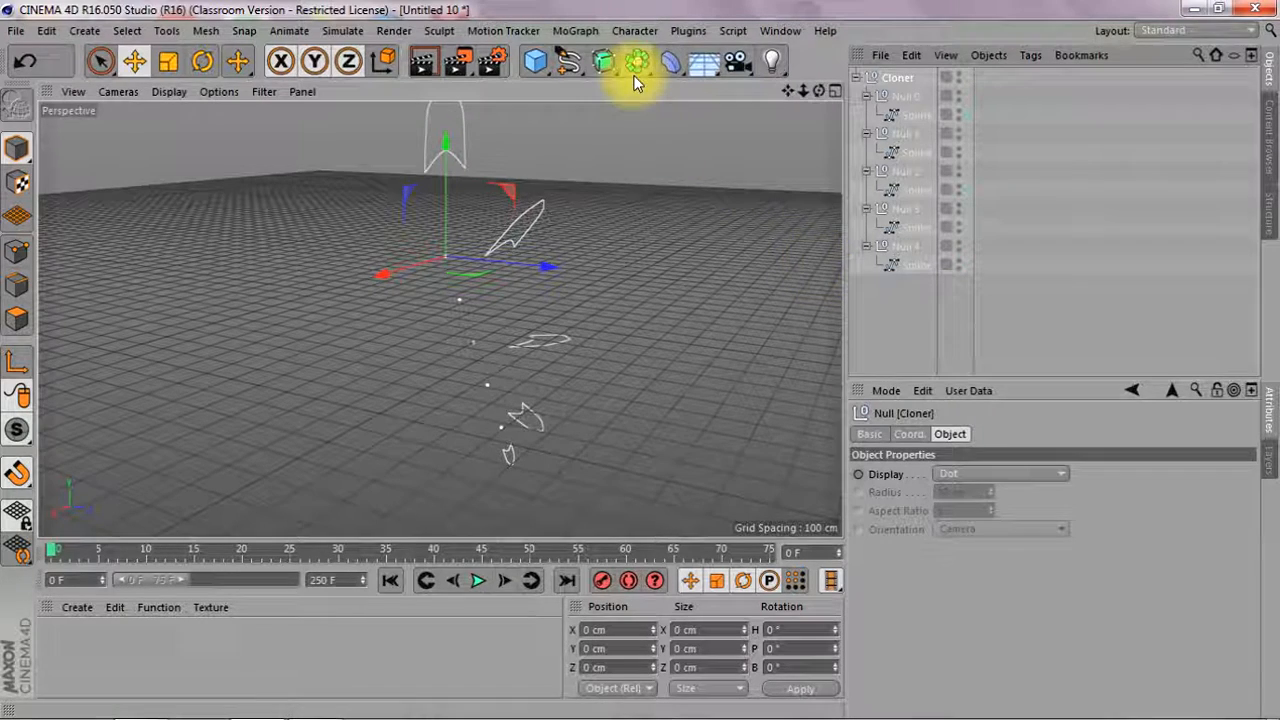
pyautogui.click(604, 66)
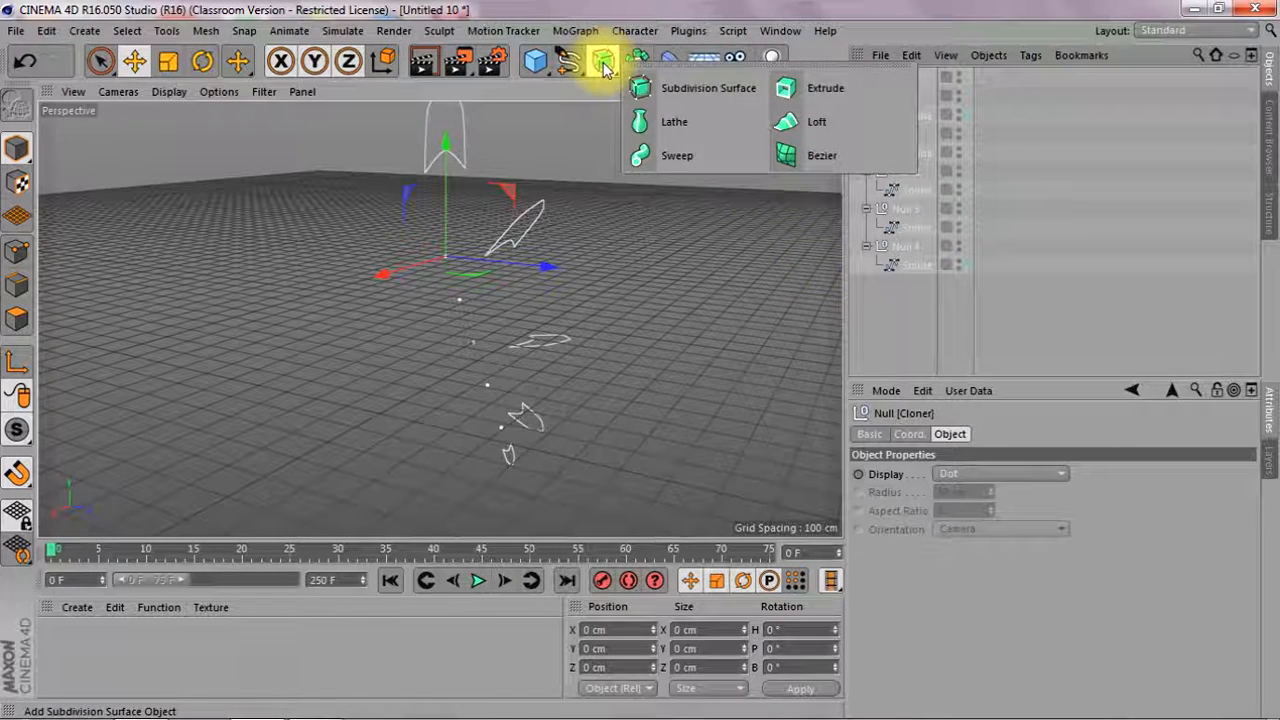
pyautogui.click(792, 122)
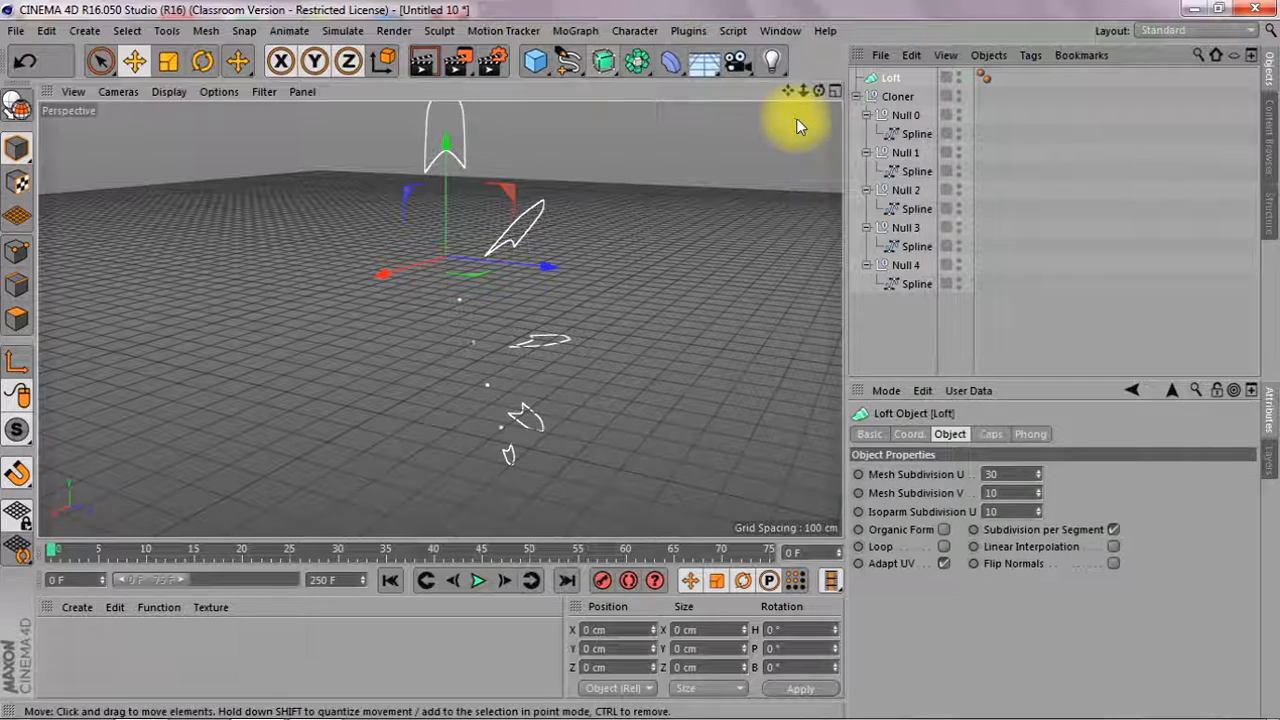
# Make all five splines from Null 0 to Null 4 children of the Loft object
pyautogui.click(918, 134)
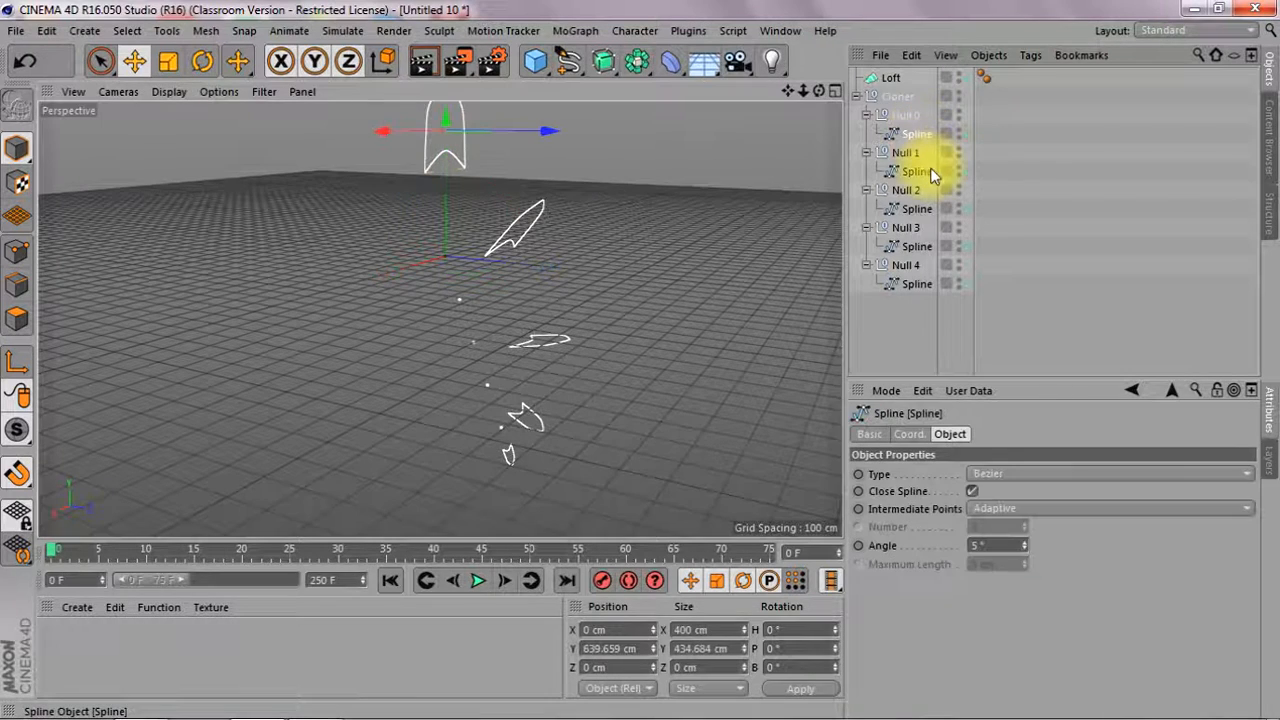
pyautogui.keyDown('ctrl'); pyautogui.click(926, 171); pyautogui.keyUp('ctrl')
pyautogui.keyDown('ctrl'); pyautogui.click(925, 207); pyautogui.keyUp('ctrl')
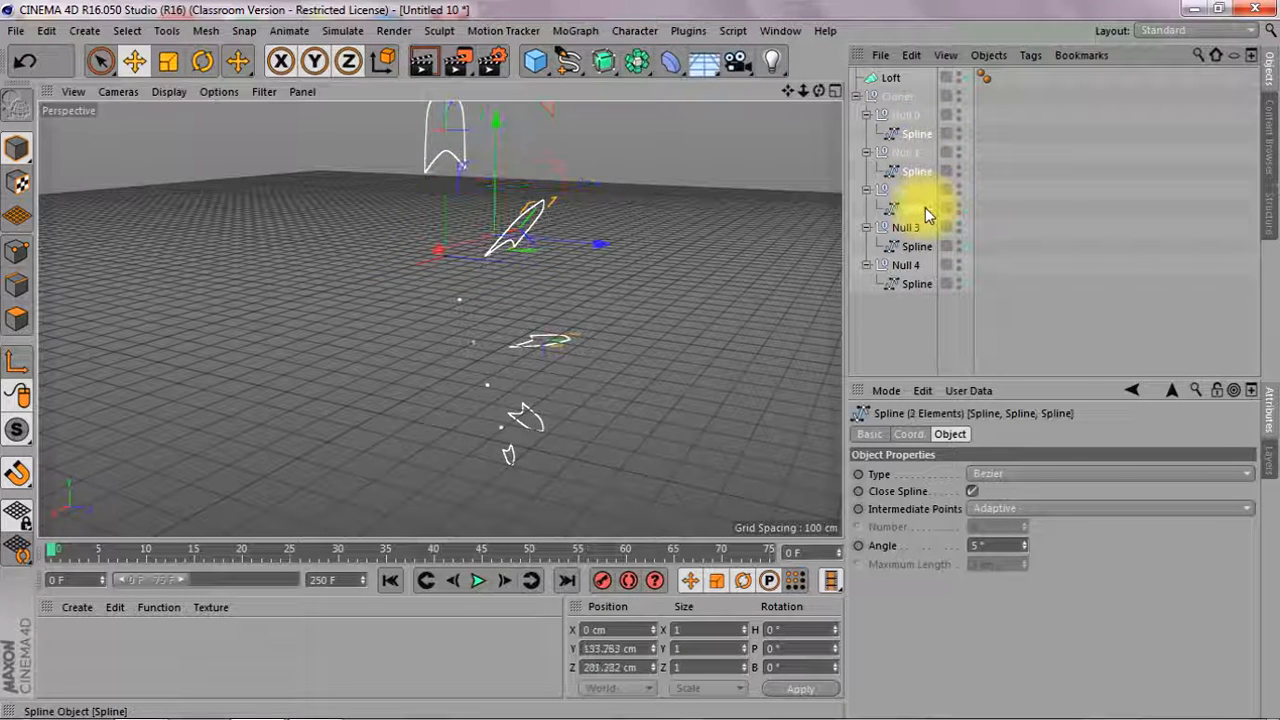
pyautogui.keyDown('ctrl'); pyautogui.click(926, 247); pyautogui.keyUp('ctrl')
pyautogui.keyDown('ctrl'); pyautogui.click(918, 284); pyautogui.keyUp('ctrl')
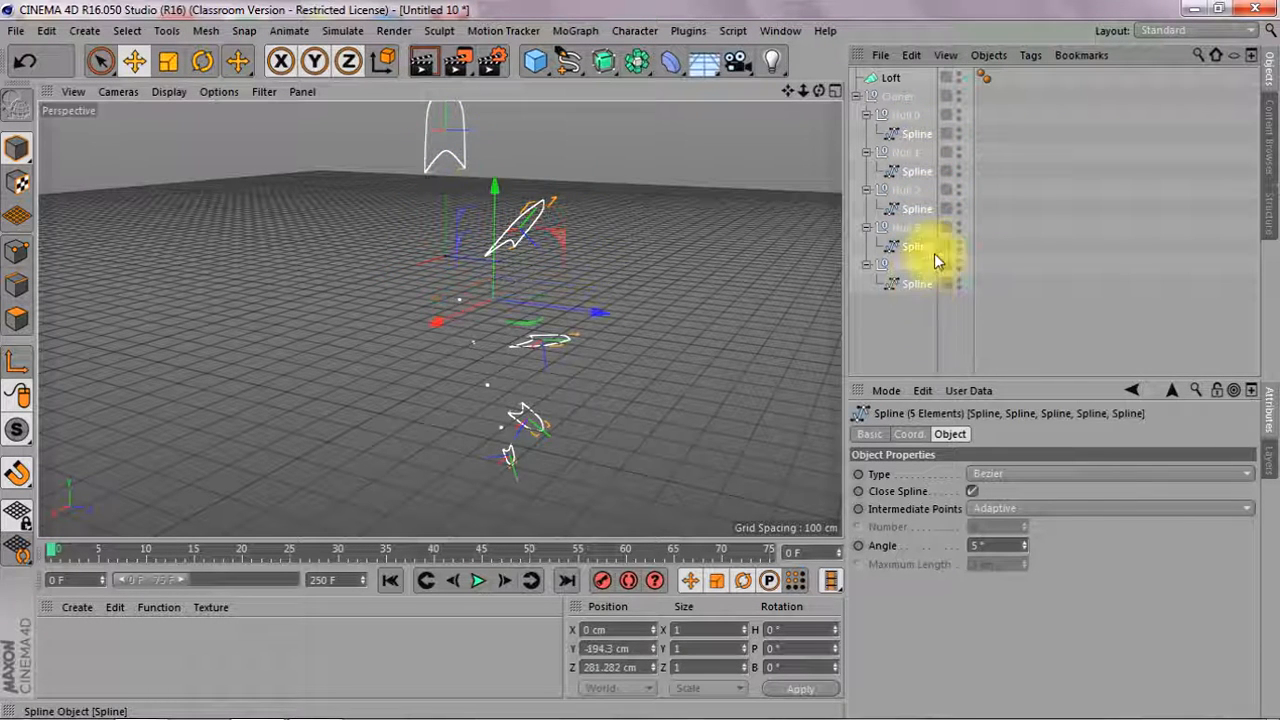
pyautogui.moveTo(924, 135); pyautogui.dragTo(895, 82)
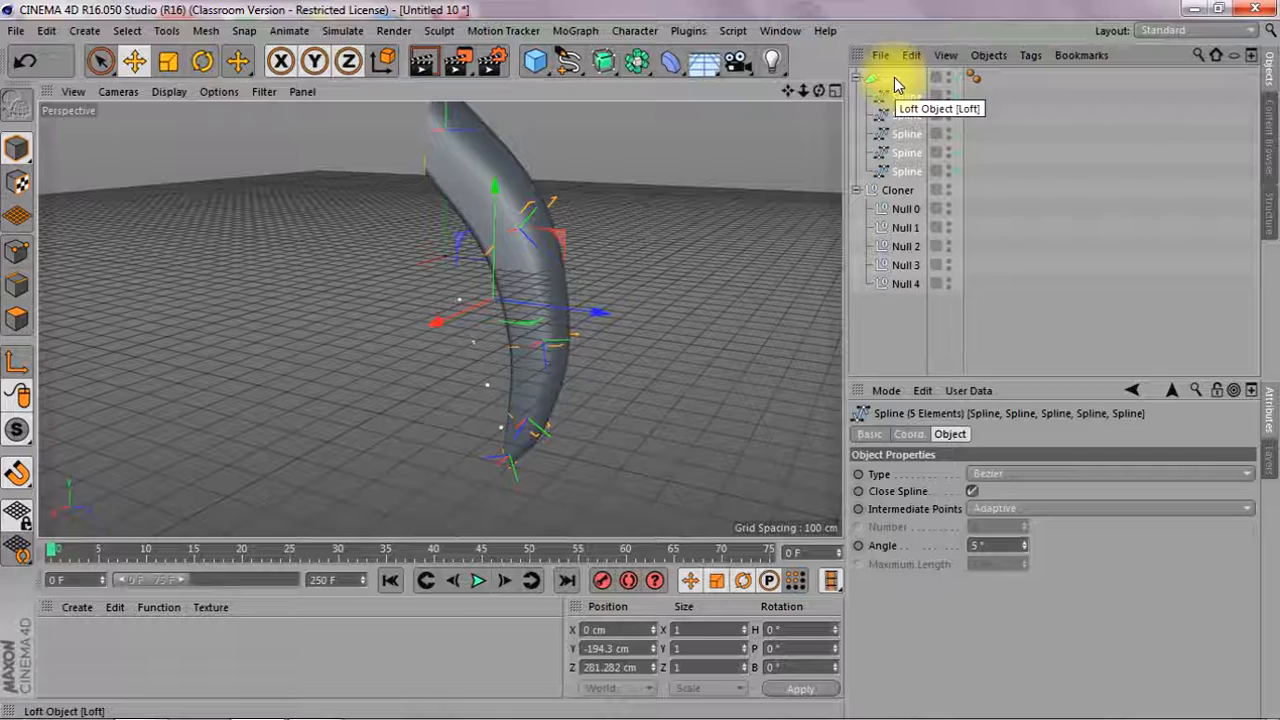
# Delete the Cloner null together with its empty child nulls and examine the lofted horn
pyautogui.click(905, 188)
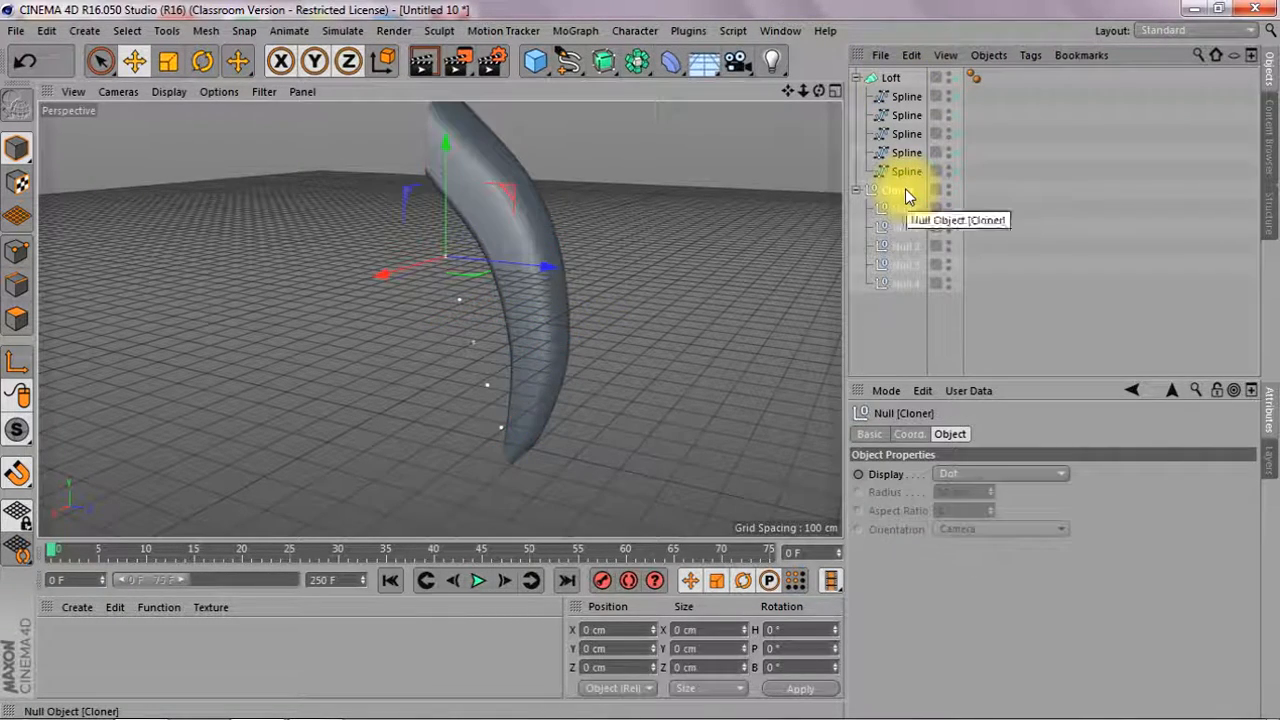
pyautogui.press('Delete')
pyautogui.moveTo(818, 91)
pyautogui.mouseDown()
pyautogui.moveTo(804, 120)
pyautogui.moveTo(640, 84)
pyautogui.moveTo(740, 70)
pyautogui.mouseUp()
pyautogui.keyDown('alt'); pyautogui.moveTo(439, 319); pyautogui.dragTo(439, 319); pyautogui.keyUp('alt')
pyautogui.moveTo(792, 91); pyautogui.dragTo(792, 91)
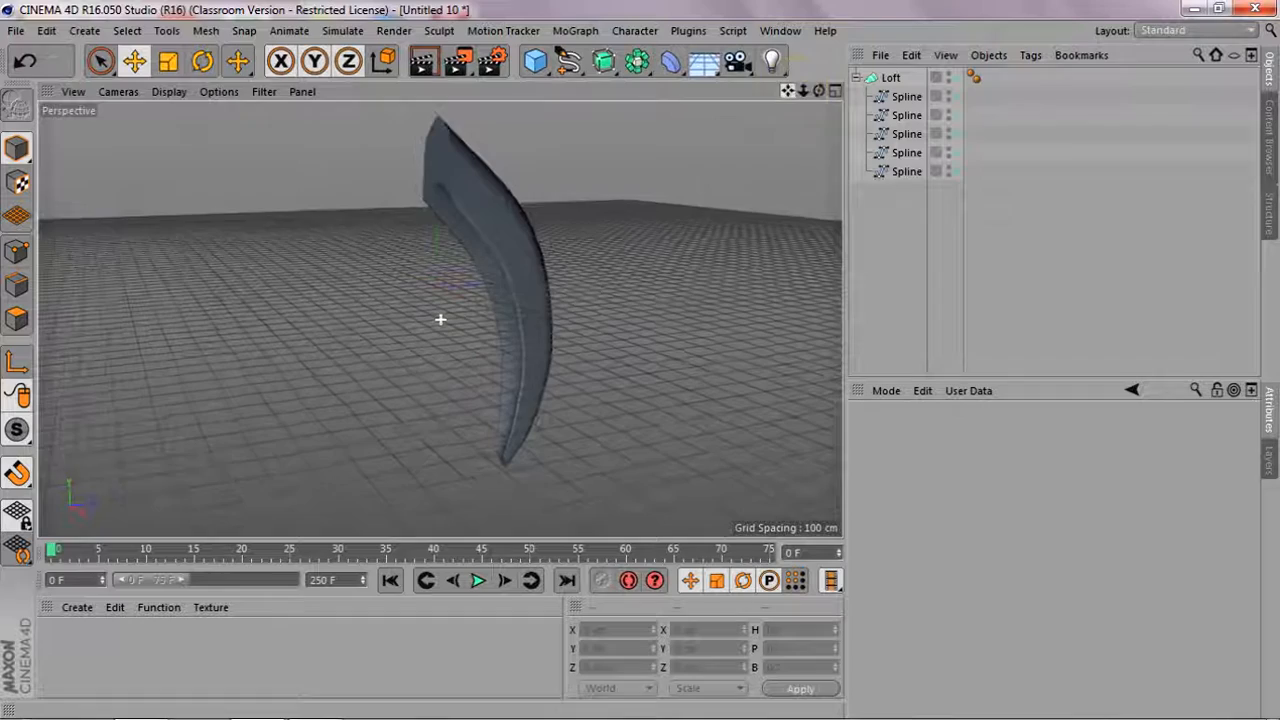
# Display the horn with Gouraud Shading (Lines) so its mesh edges are drawn
pyautogui.click(166, 91)
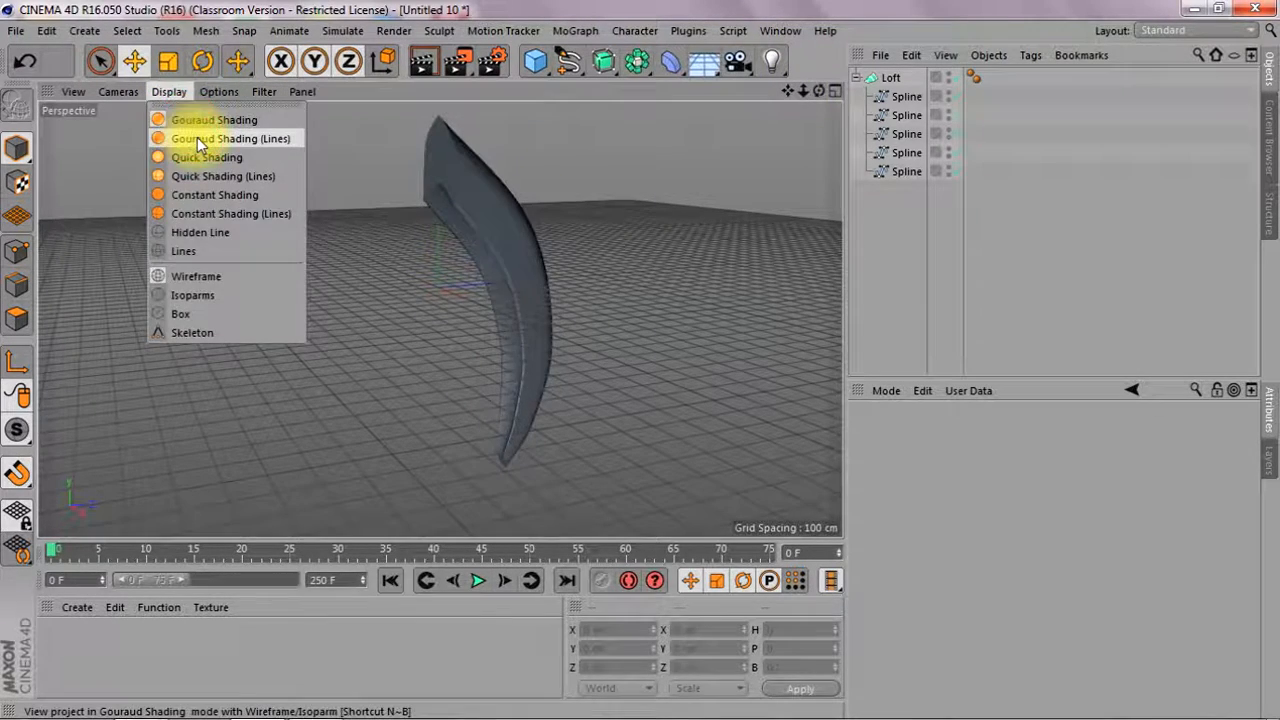
pyautogui.click(196, 138)
pyautogui.keyDown('alt'); pyautogui.moveTo(453, 303); pyautogui.dragTo(485, 272); pyautogui.keyUp('alt')
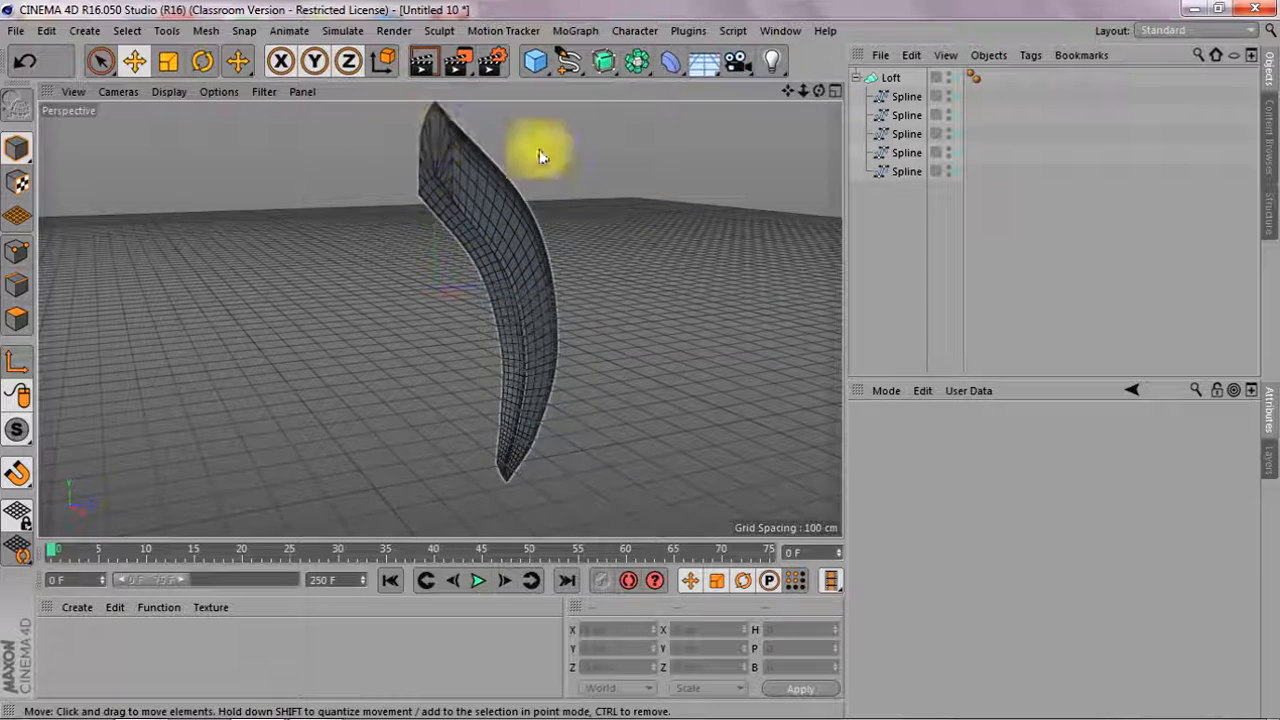
# Set both the start and end caps of the Loft to None
pyautogui.click(889, 79)
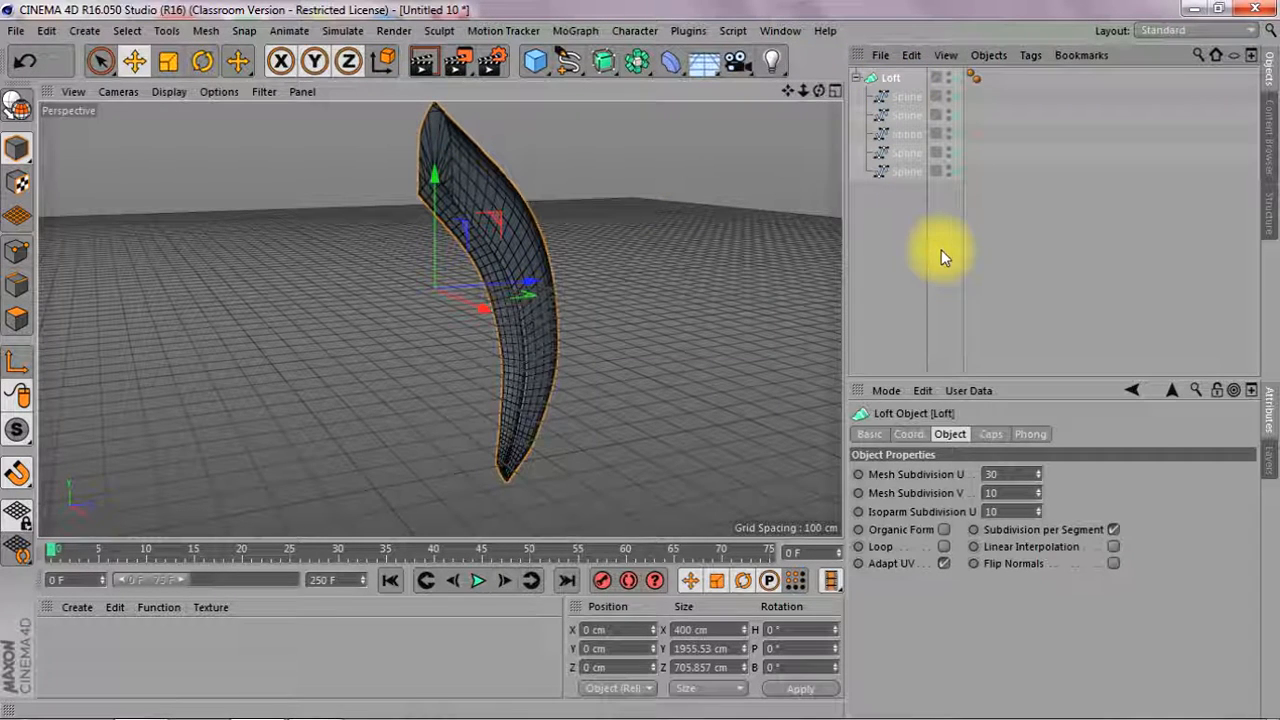
pyautogui.click(990, 435)
pyautogui.click(1052, 474)
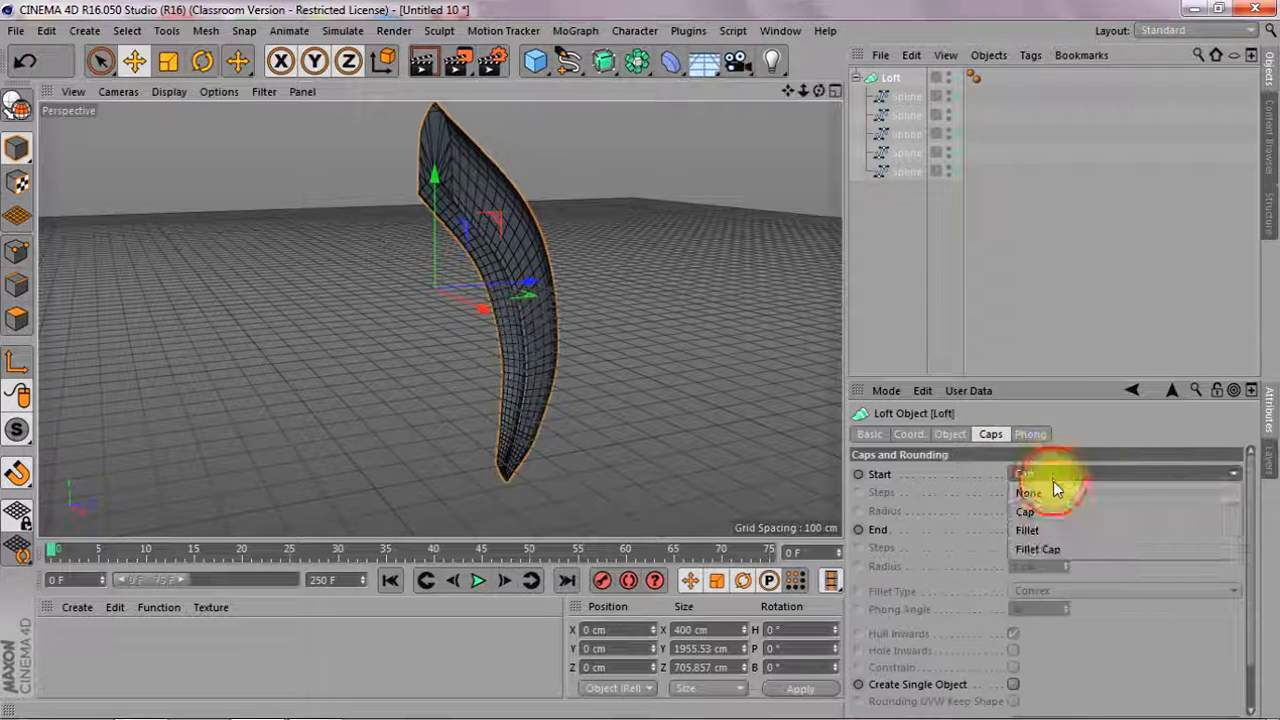
pyautogui.click(1051, 491)
pyautogui.click(1078, 528)
pyautogui.click(1030, 548)
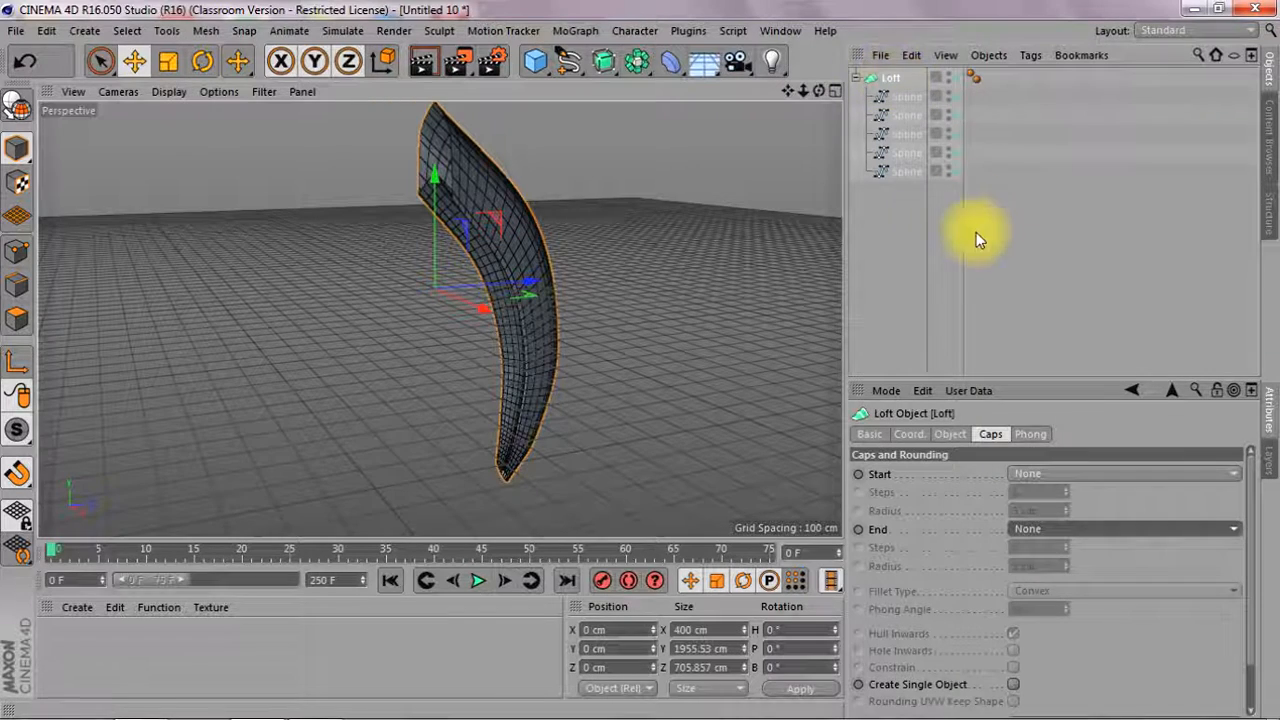
# Set the Loft's Mesh Subdivision V to 4 and its Isoparm Subdivision U to 3
pyautogui.click(950, 434)
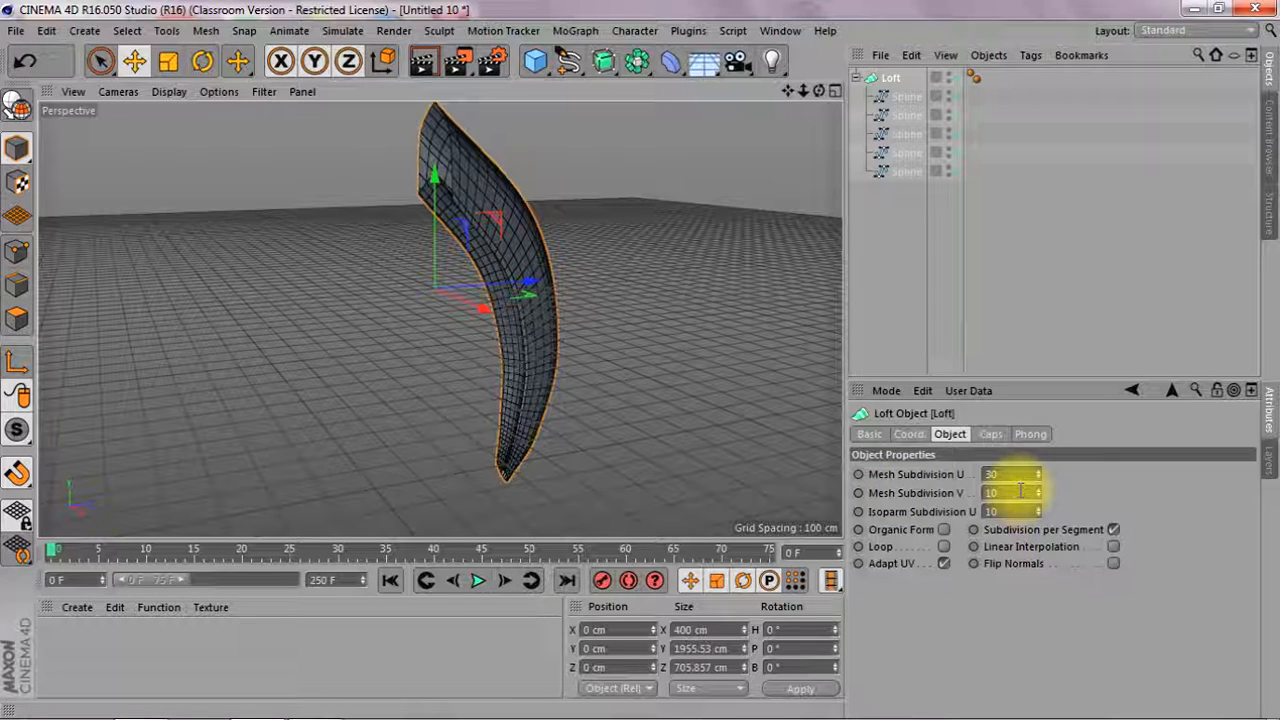
pyautogui.moveTo(1040, 517); pyautogui.dragTo(1040, 520)
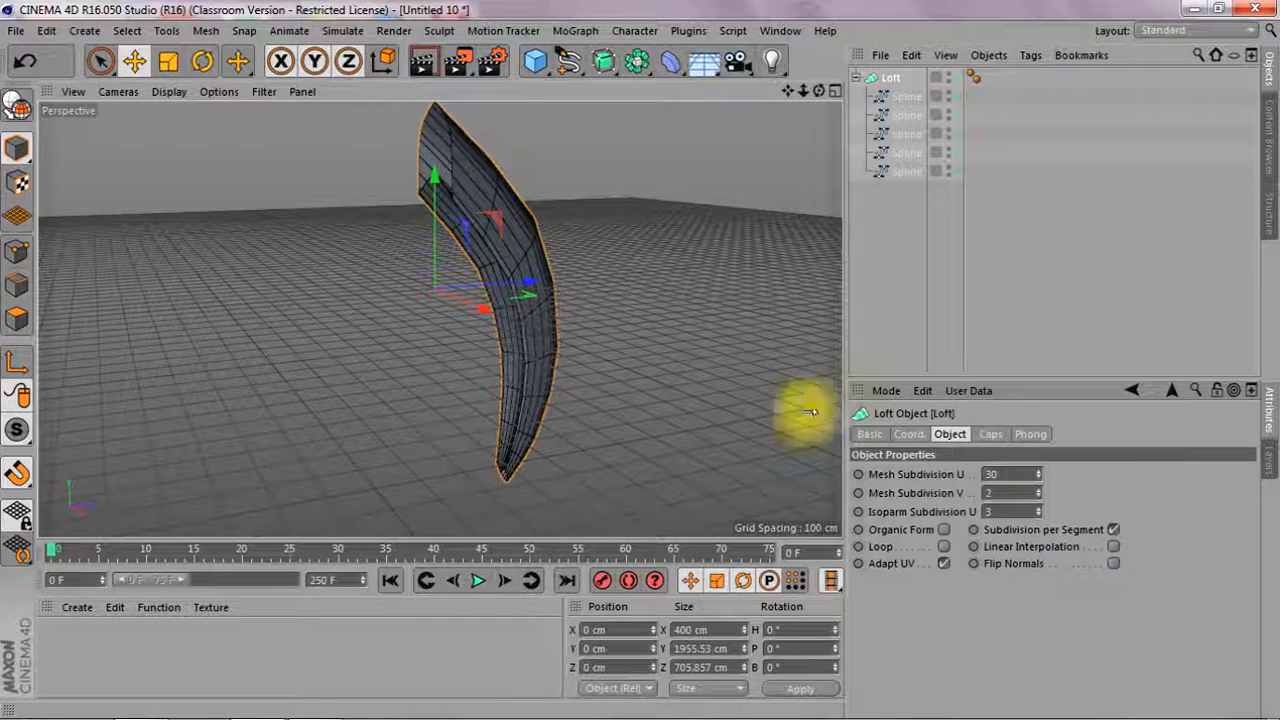
pyautogui.moveTo(819, 91); pyautogui.dragTo(790, 92)
pyautogui.click(1037, 491)
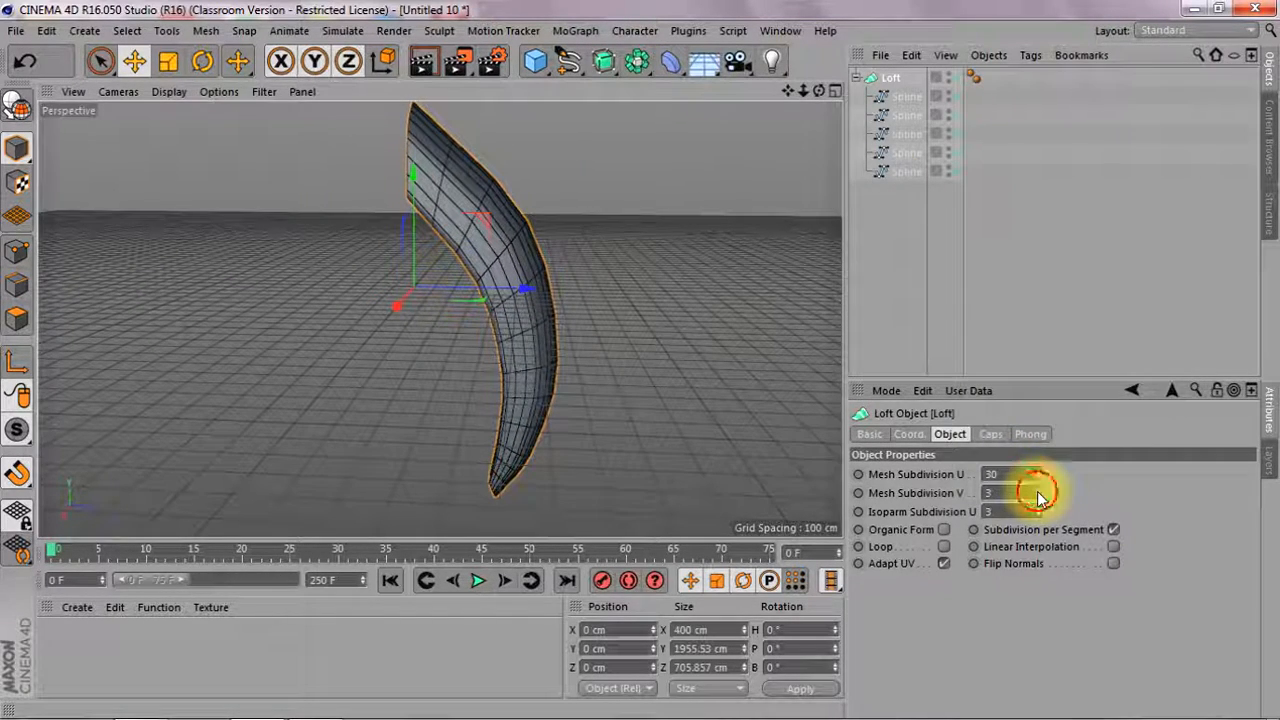
pyautogui.click(1037, 491)
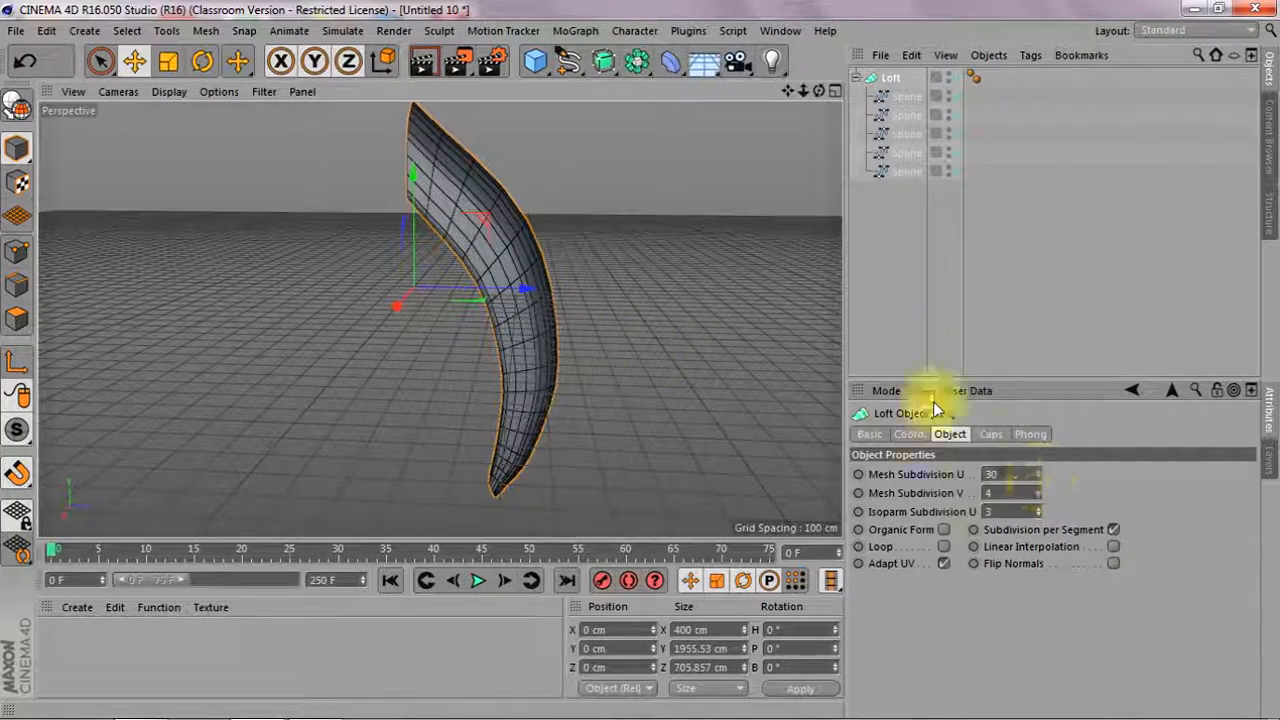
# Set the Loft's Mesh Subdivision U to 13, checking the mesh around the open end at different values
pyautogui.moveTo(819, 91); pyautogui.dragTo(845, 138)
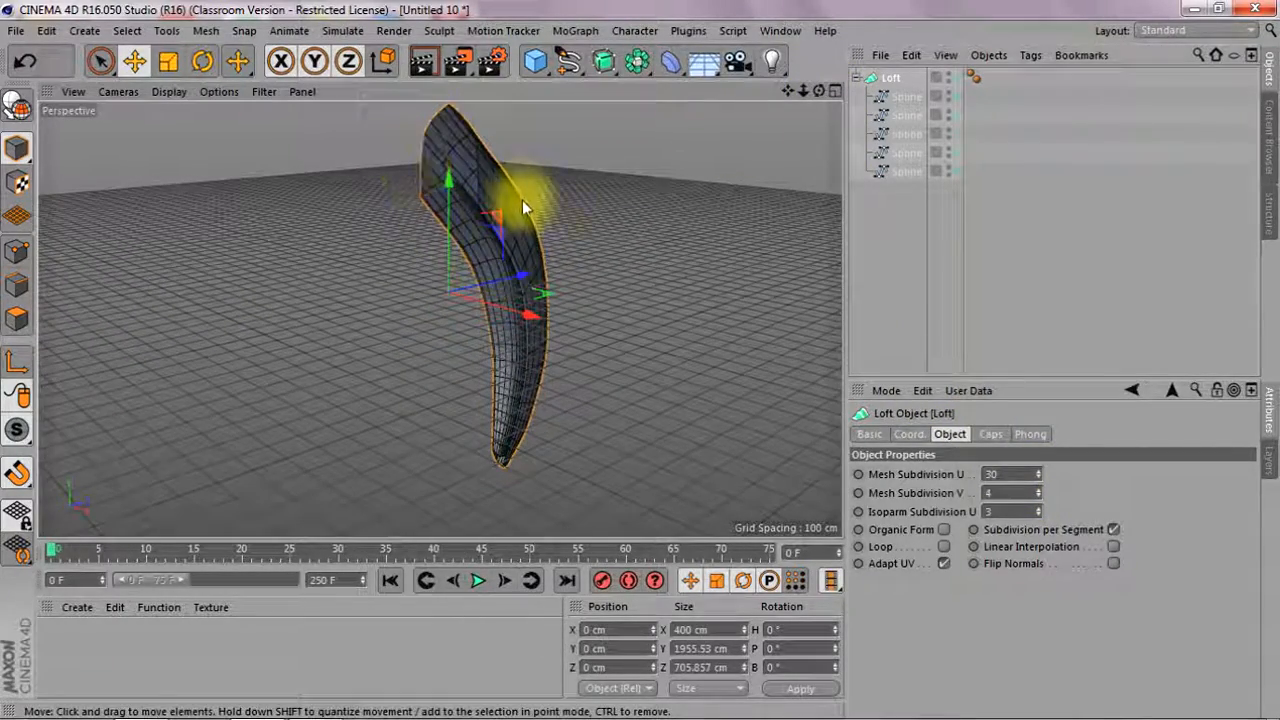
pyautogui.moveTo(1040, 483); pyautogui.dragTo(1040, 524)
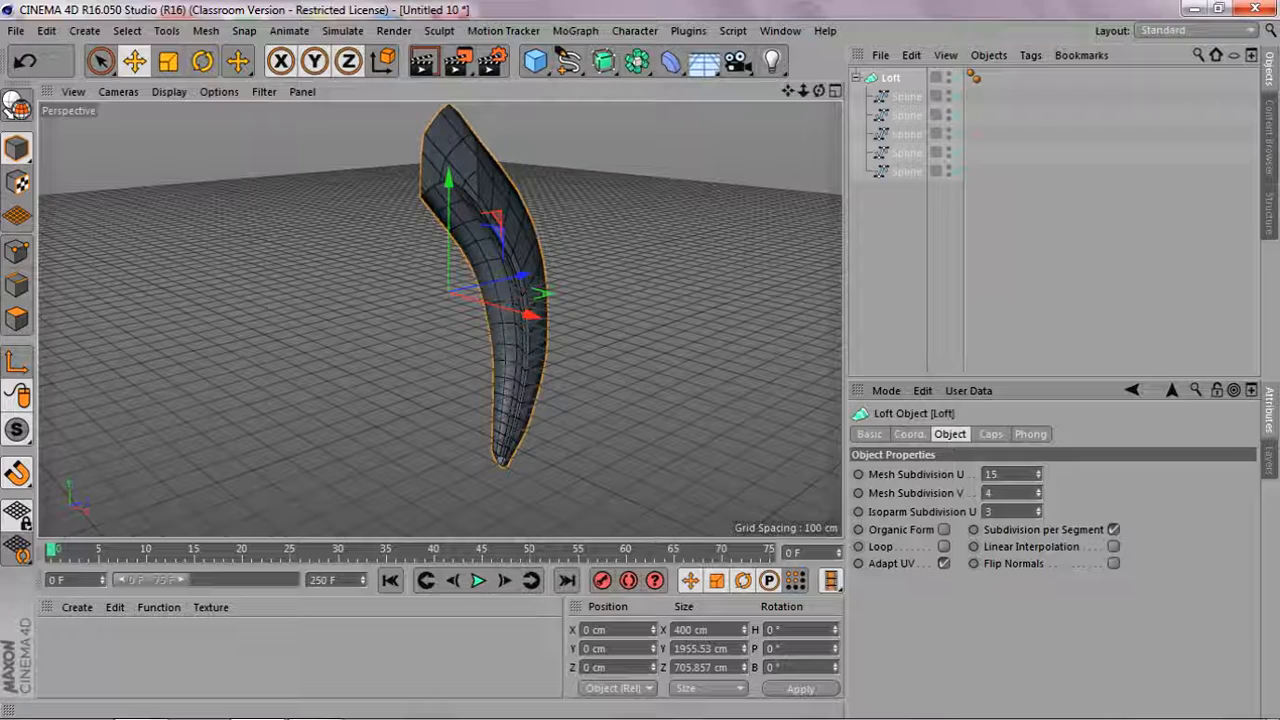
pyautogui.moveTo(1040, 524); pyautogui.dragTo(1040, 544)
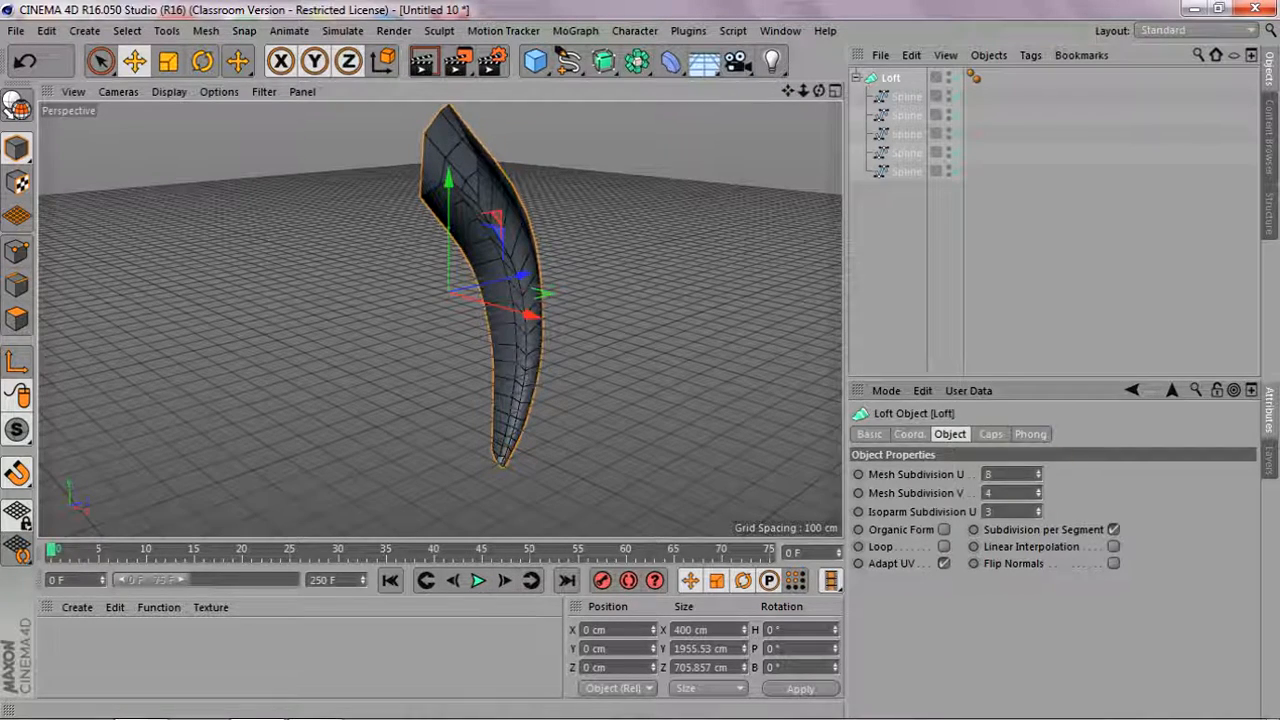
pyautogui.moveTo(806, 91); pyautogui.dragTo(848, 97)
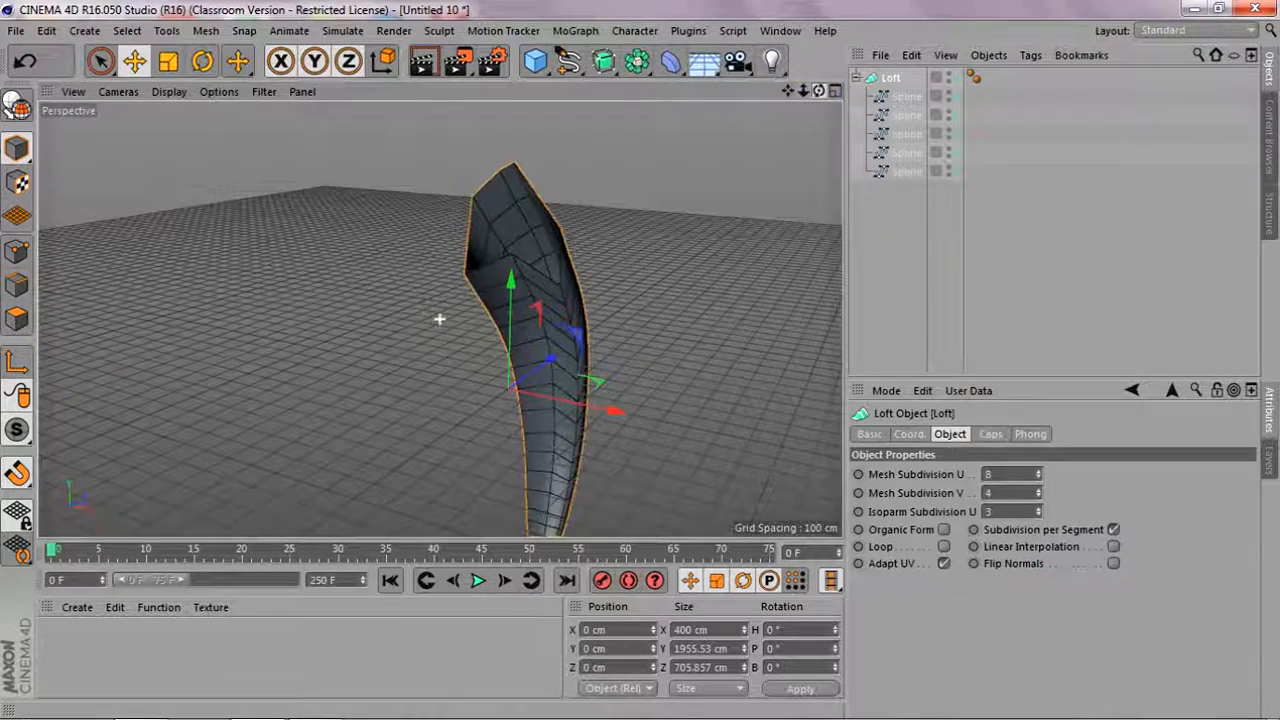
pyautogui.click(1039, 471)
pyautogui.click(1041, 471)
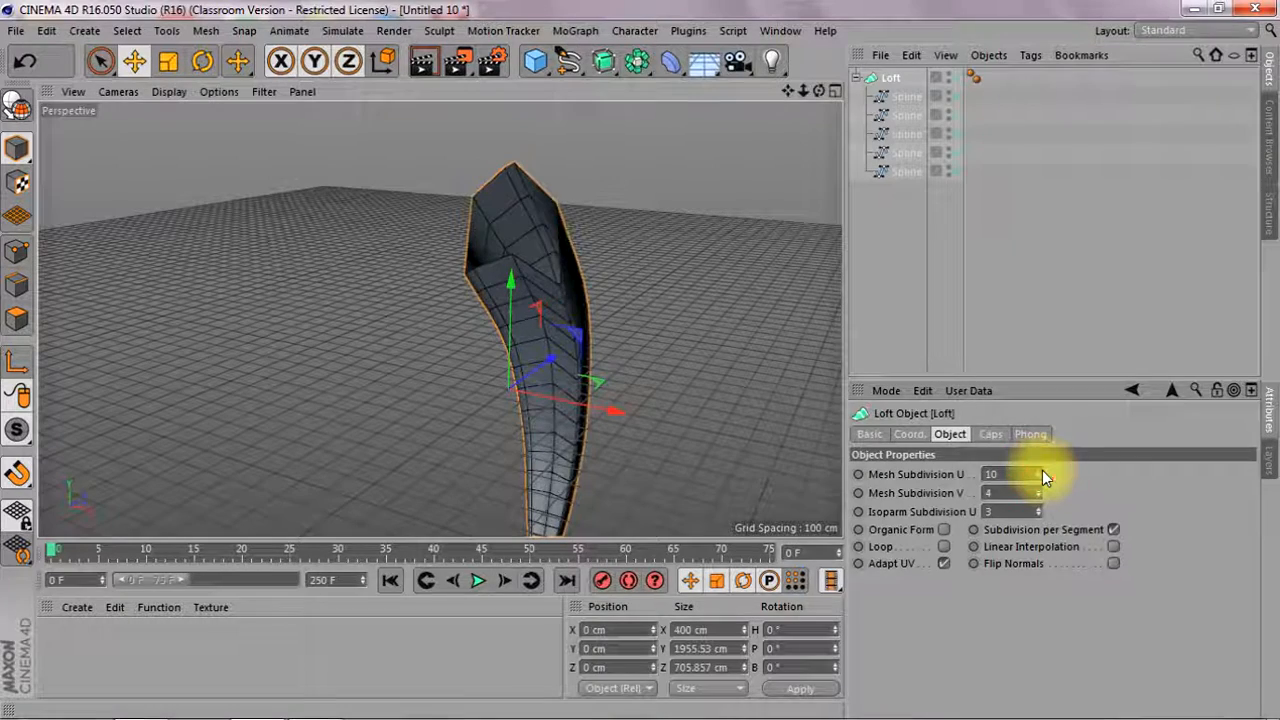
pyautogui.click(1039, 477)
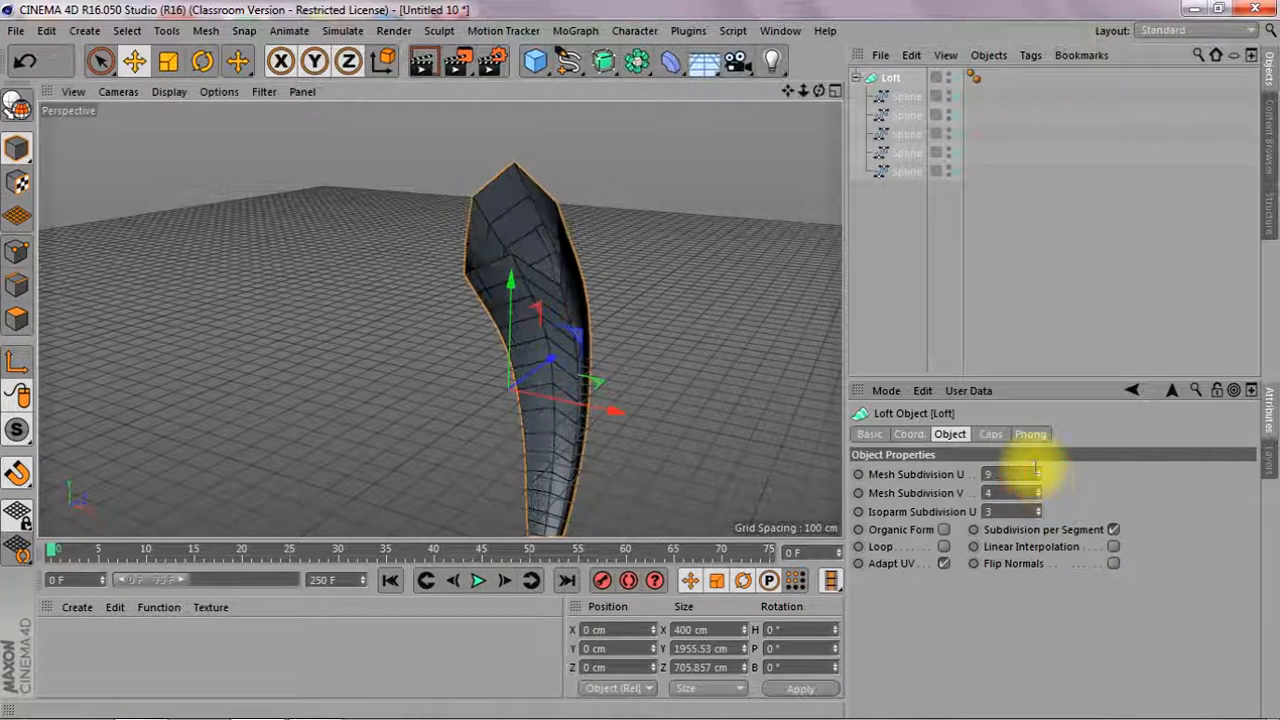
pyautogui.moveTo(820, 92)
pyautogui.mouseDown()
pyautogui.moveTo(439, 319)
pyautogui.moveTo(820, 89)
pyautogui.mouseUp()
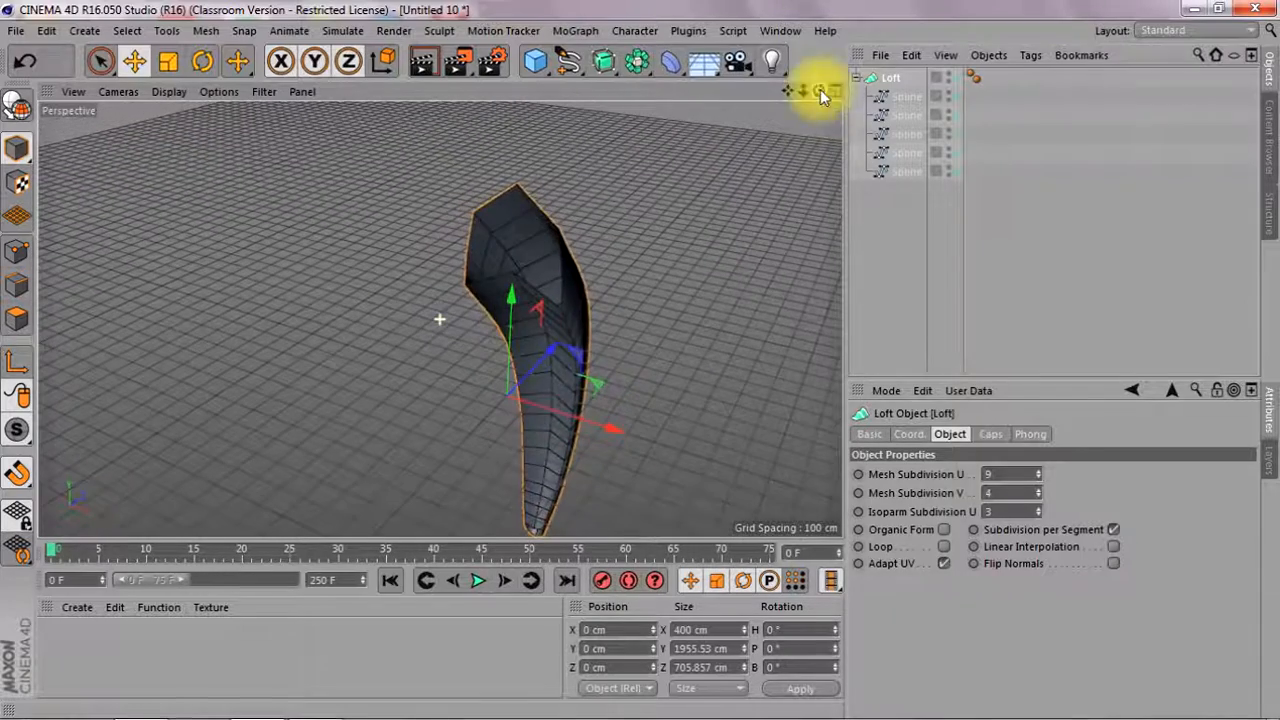
pyautogui.click(1037, 470)
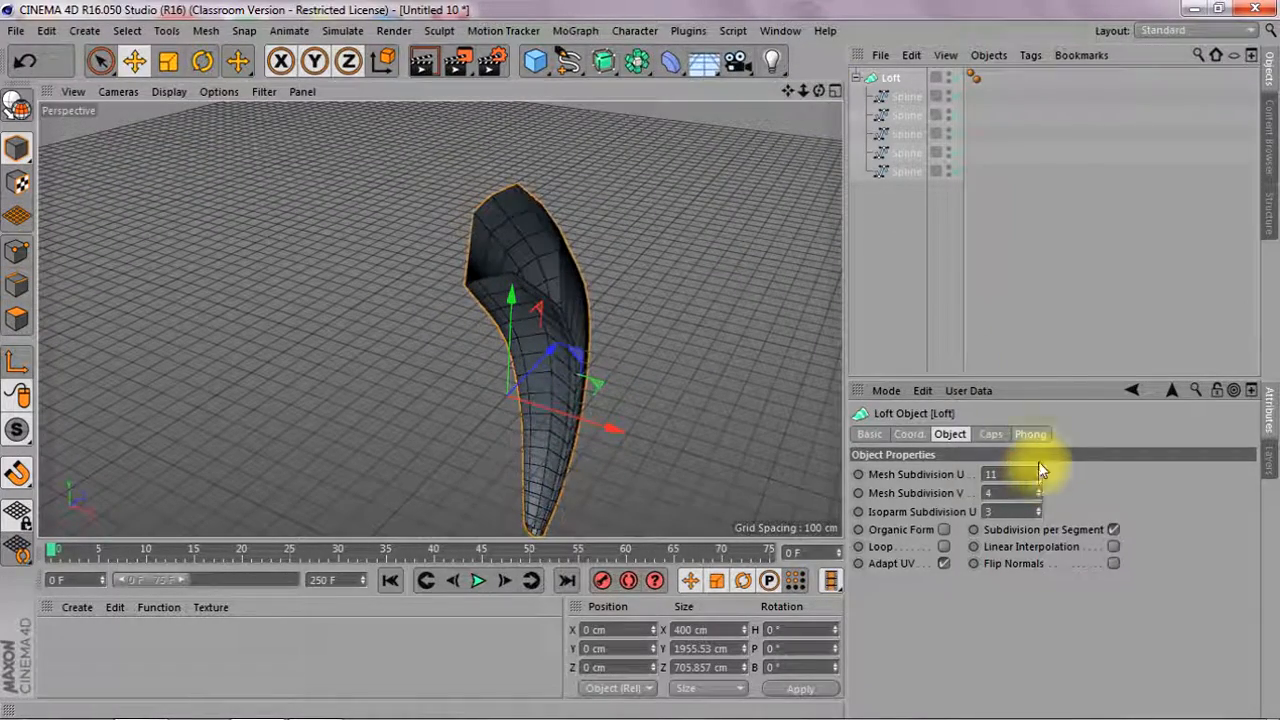
pyautogui.moveTo(818, 90); pyautogui.dragTo(439, 319)
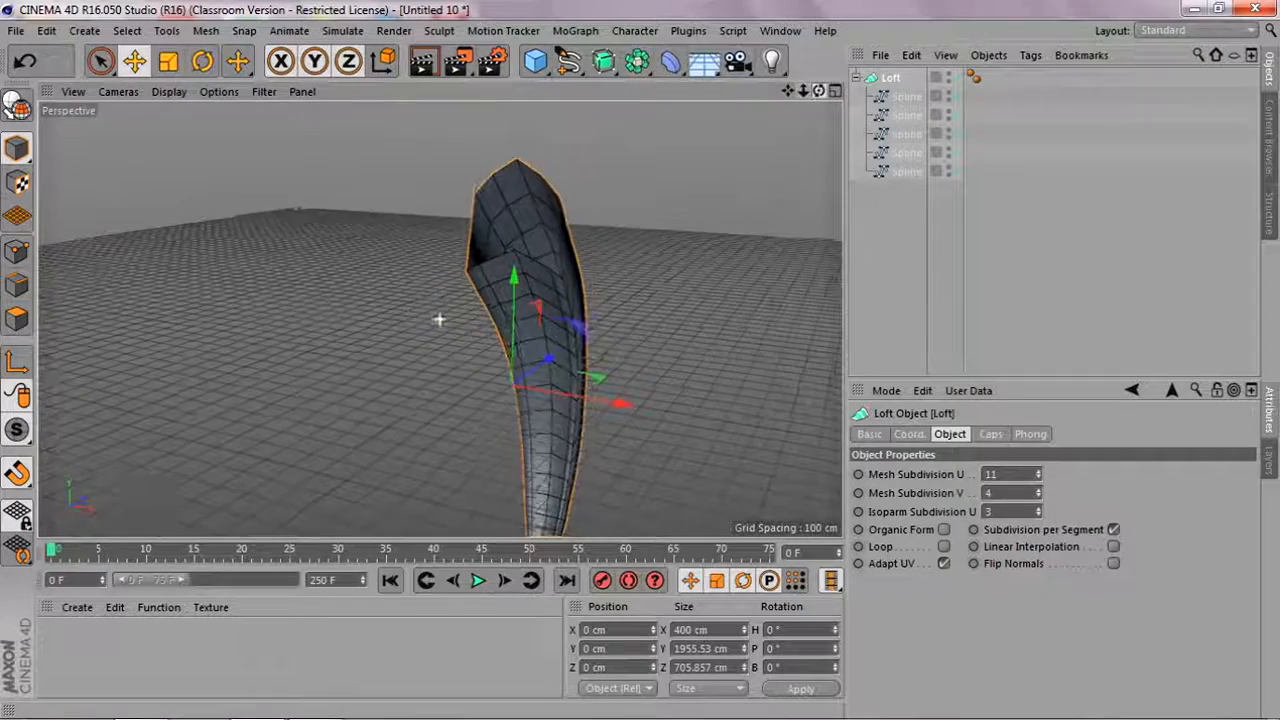
pyautogui.click(1038, 470)
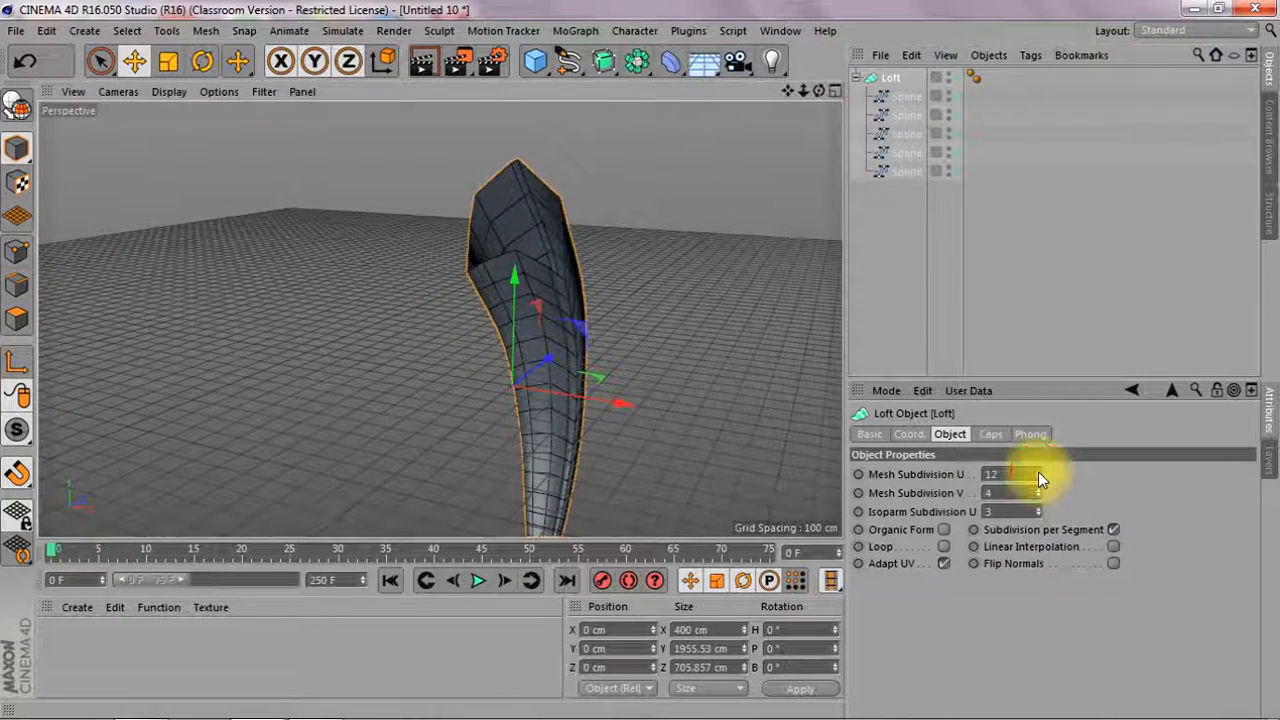
pyautogui.moveTo(818, 90); pyautogui.dragTo(440, 319)
pyautogui.moveTo(818, 94); pyautogui.dragTo(439, 319)
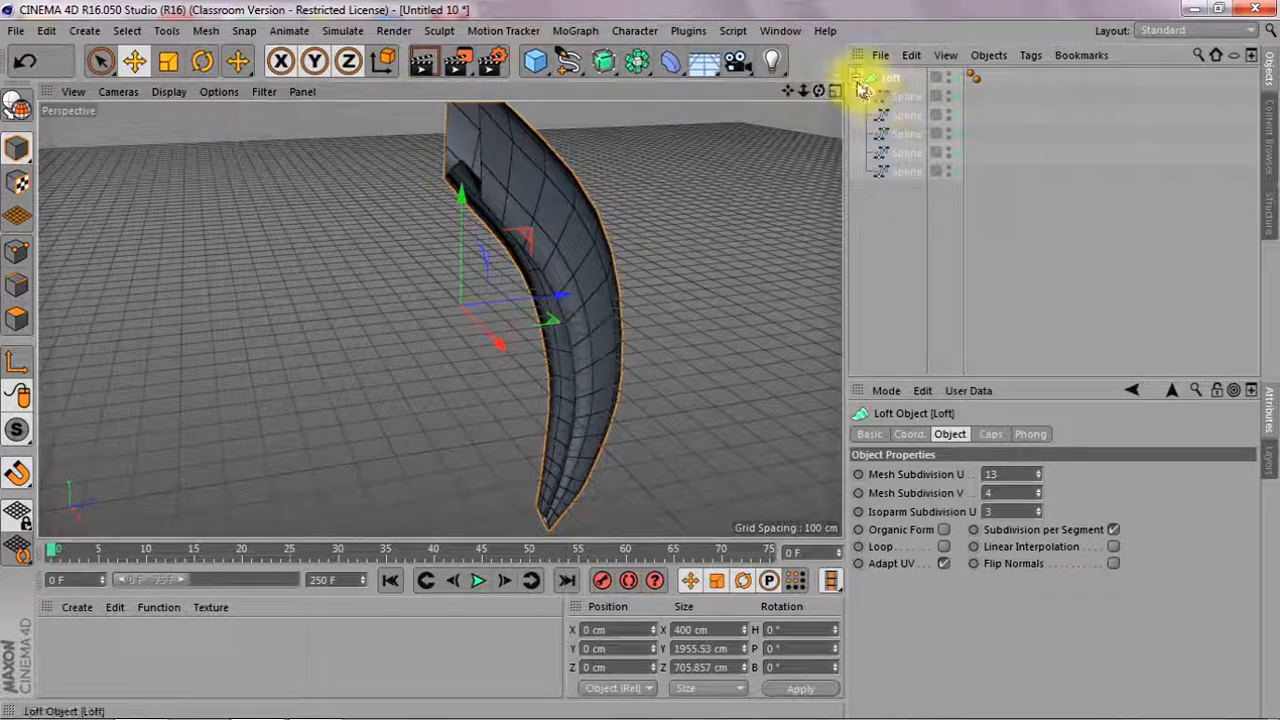
# Collapse the Loft's hierarchy and convert the Loft into an editable polygon object
pyautogui.click(857, 78)
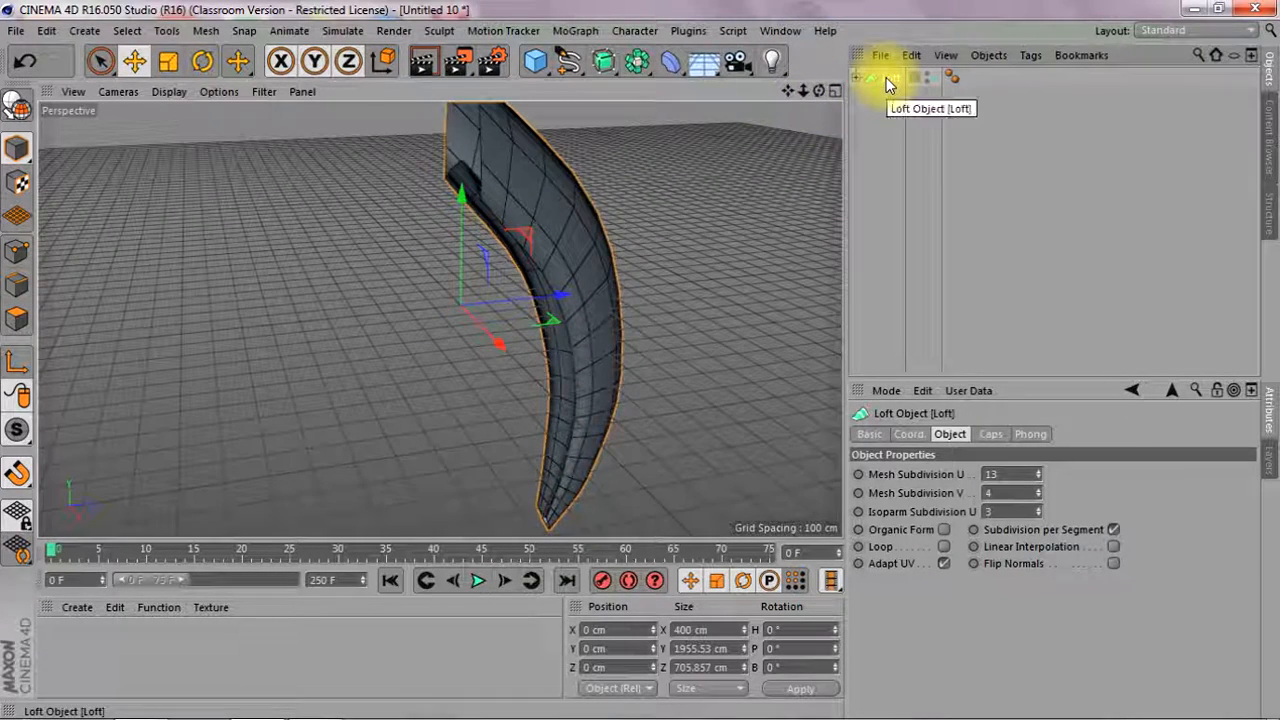
pyautogui.press('c')
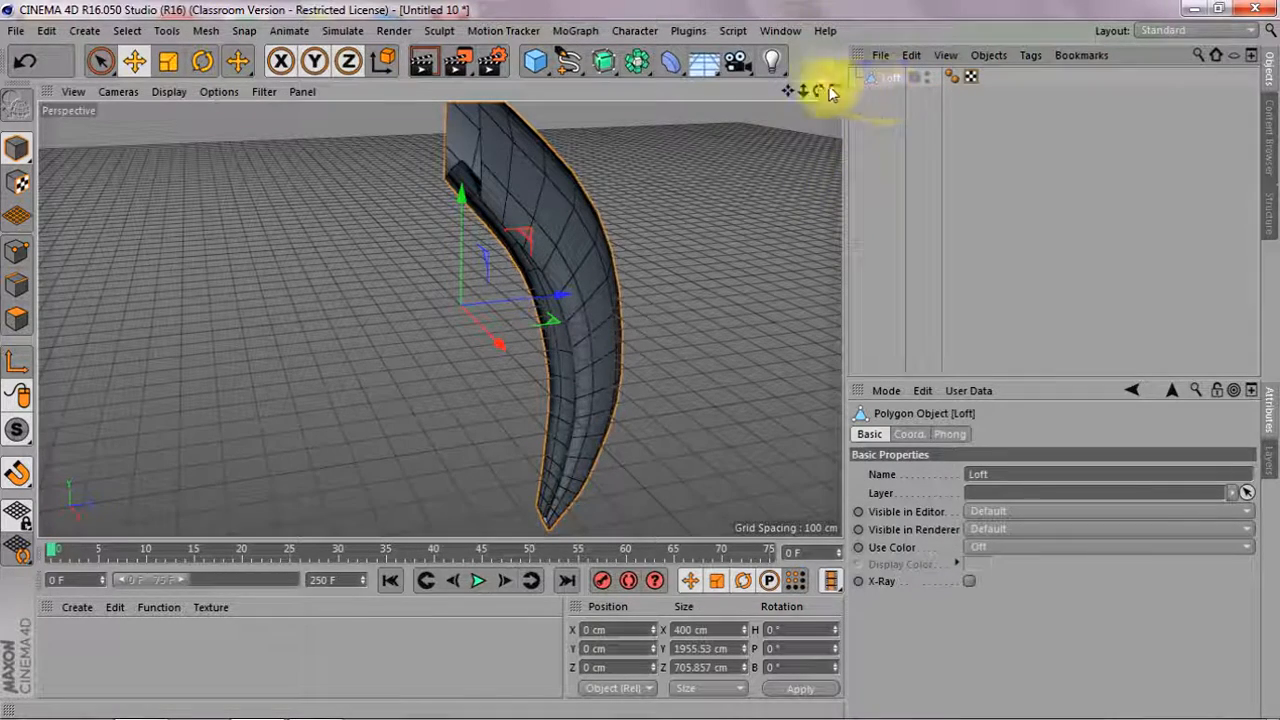
# Switch to edge mode and use the Bridge tool to join the opposing rim edges along one side of the horn's open wide end
pyautogui.moveTo(803, 91); pyautogui.dragTo(736, 339)
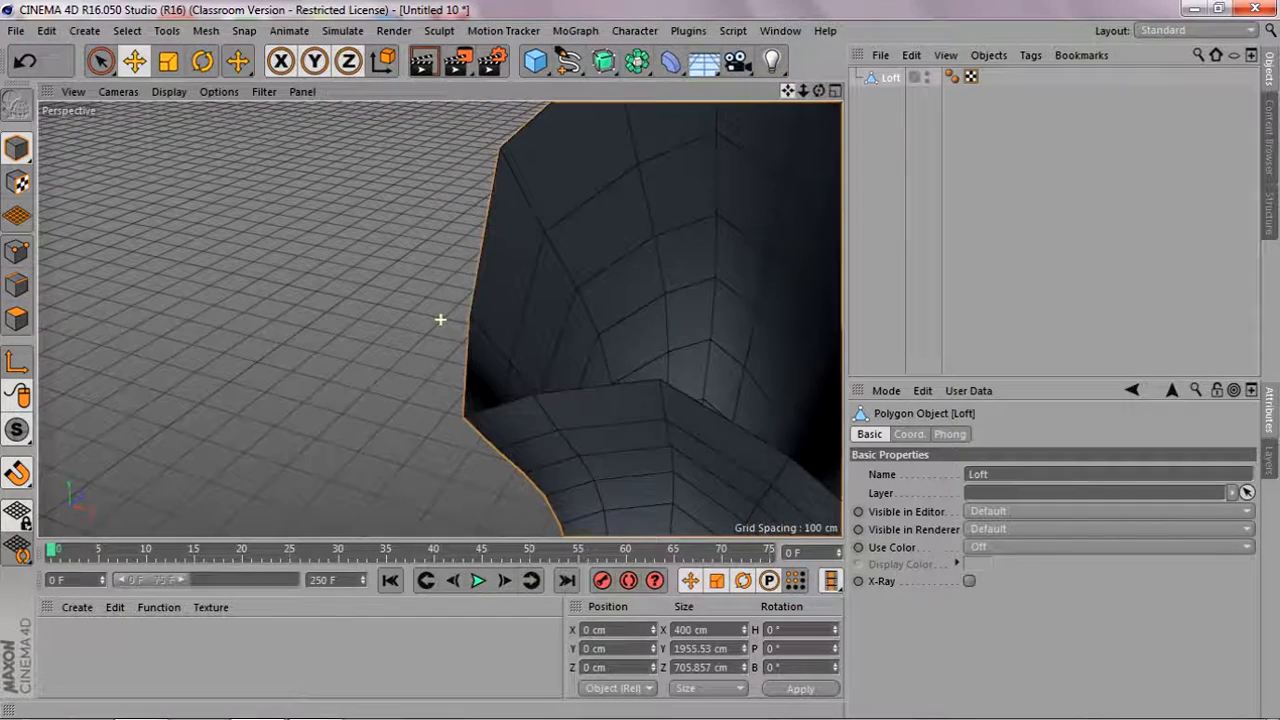
pyautogui.press('m')
pyautogui.press('b')
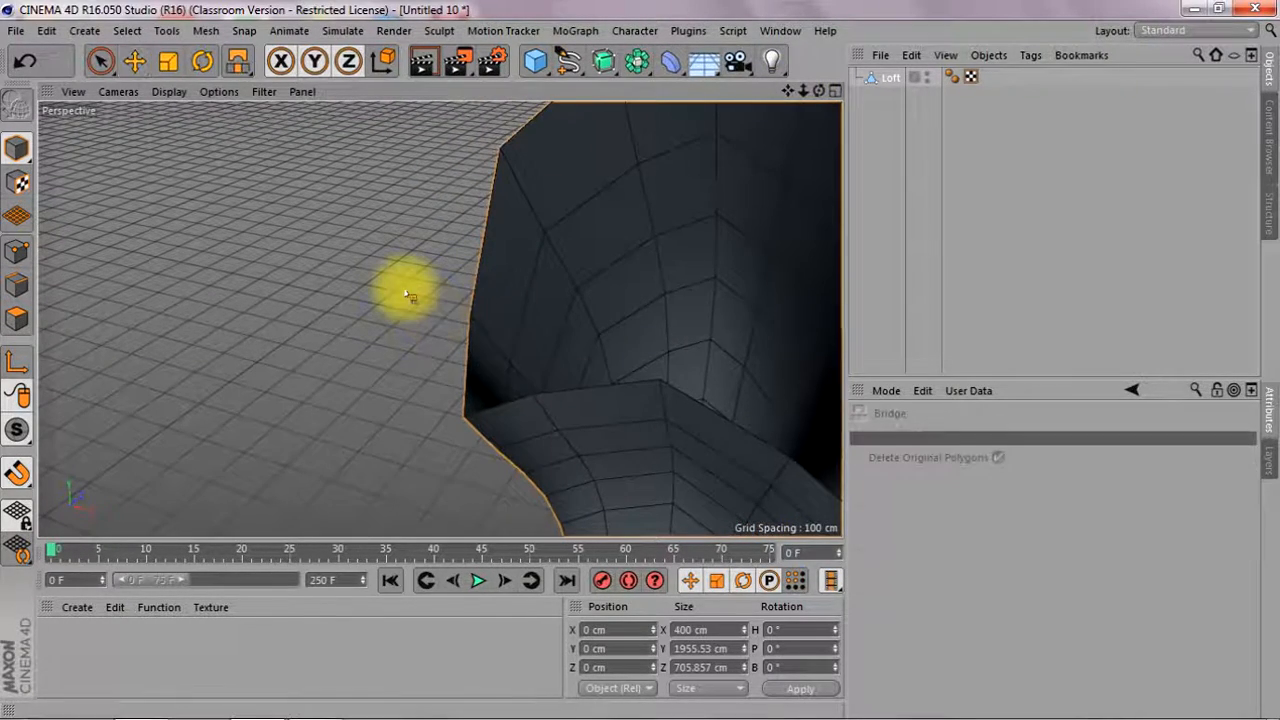
pyautogui.click(16, 285)
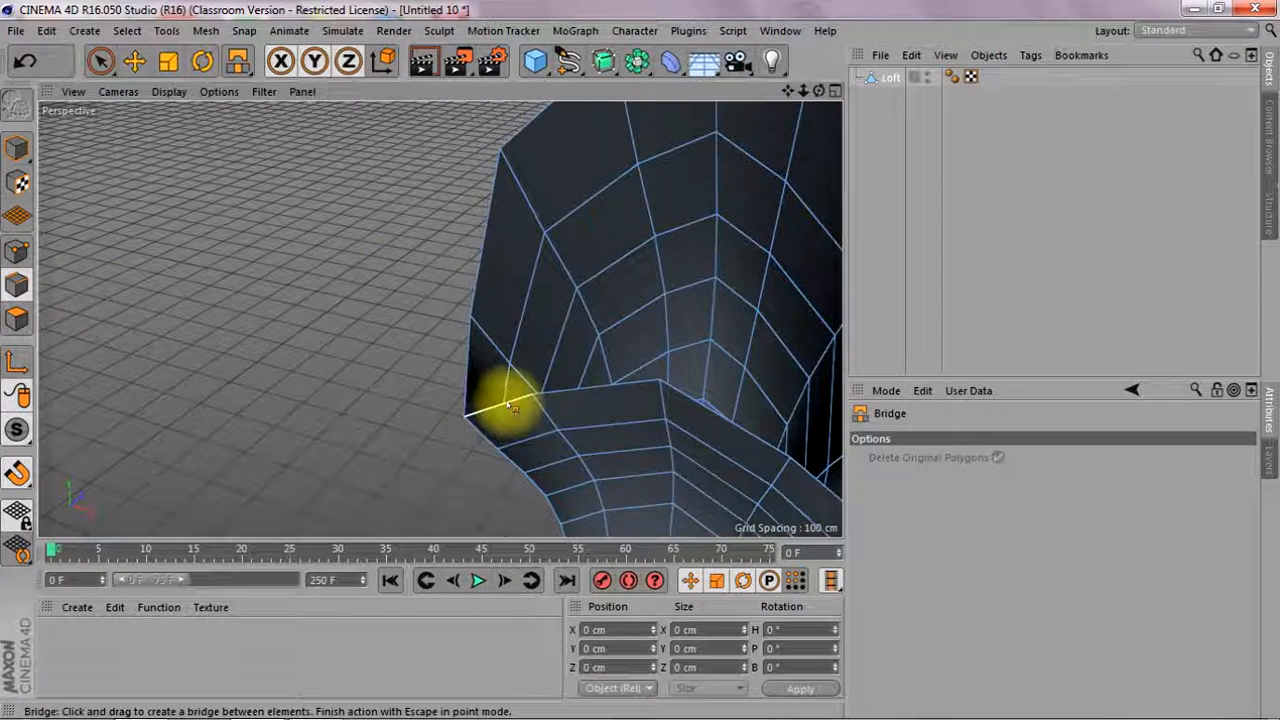
pyautogui.moveTo(507, 400); pyautogui.dragTo(508, 400)
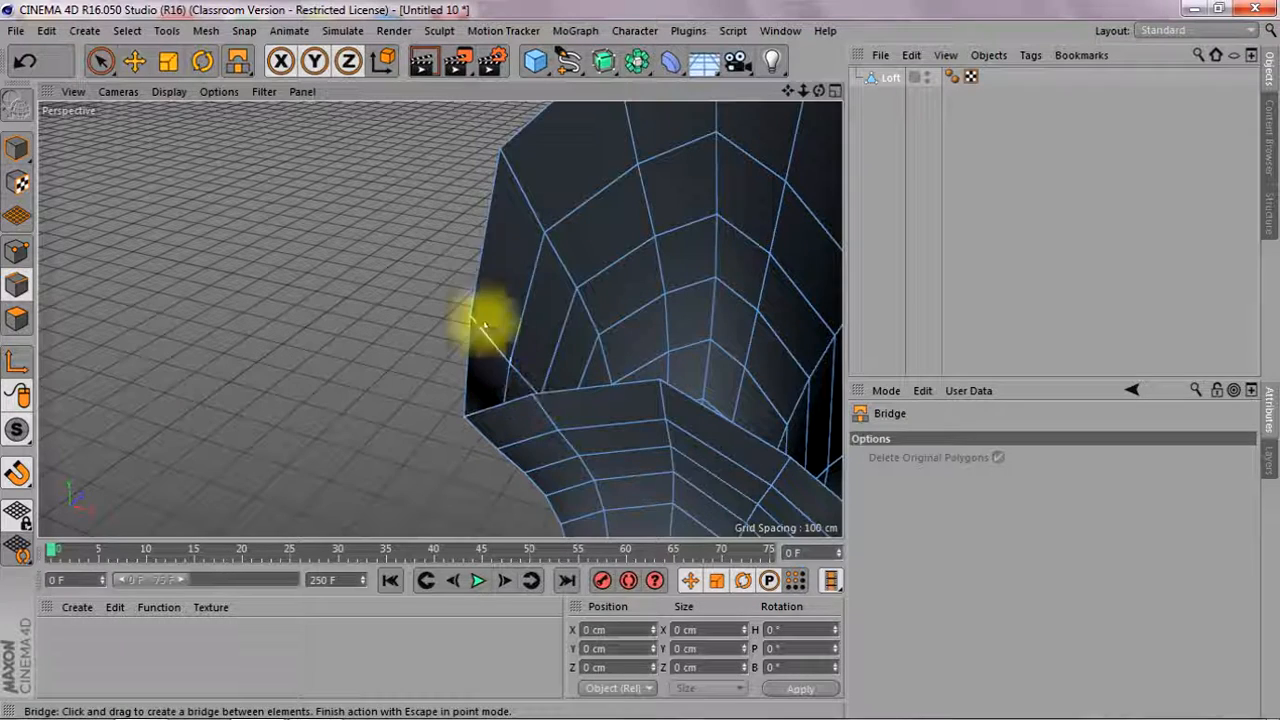
pyautogui.moveTo(490, 236); pyautogui.dragTo(505, 402)
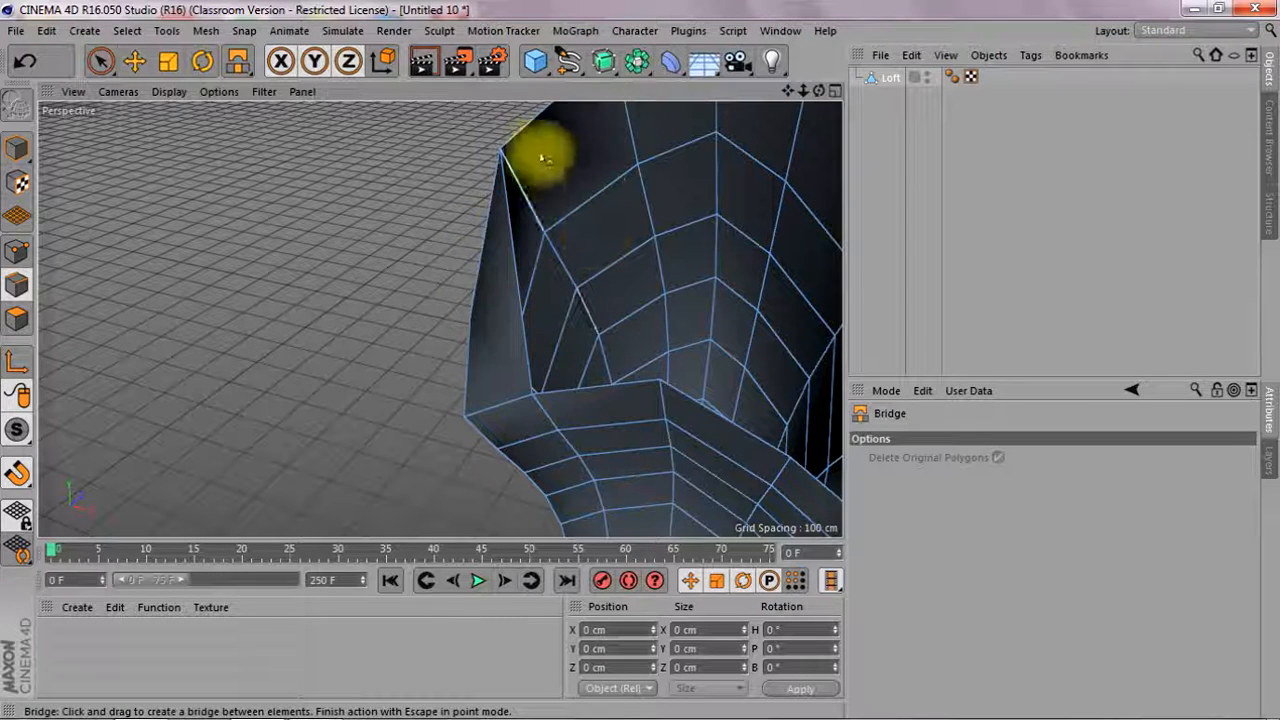
pyautogui.moveTo(529, 123); pyautogui.dragTo(597, 391)
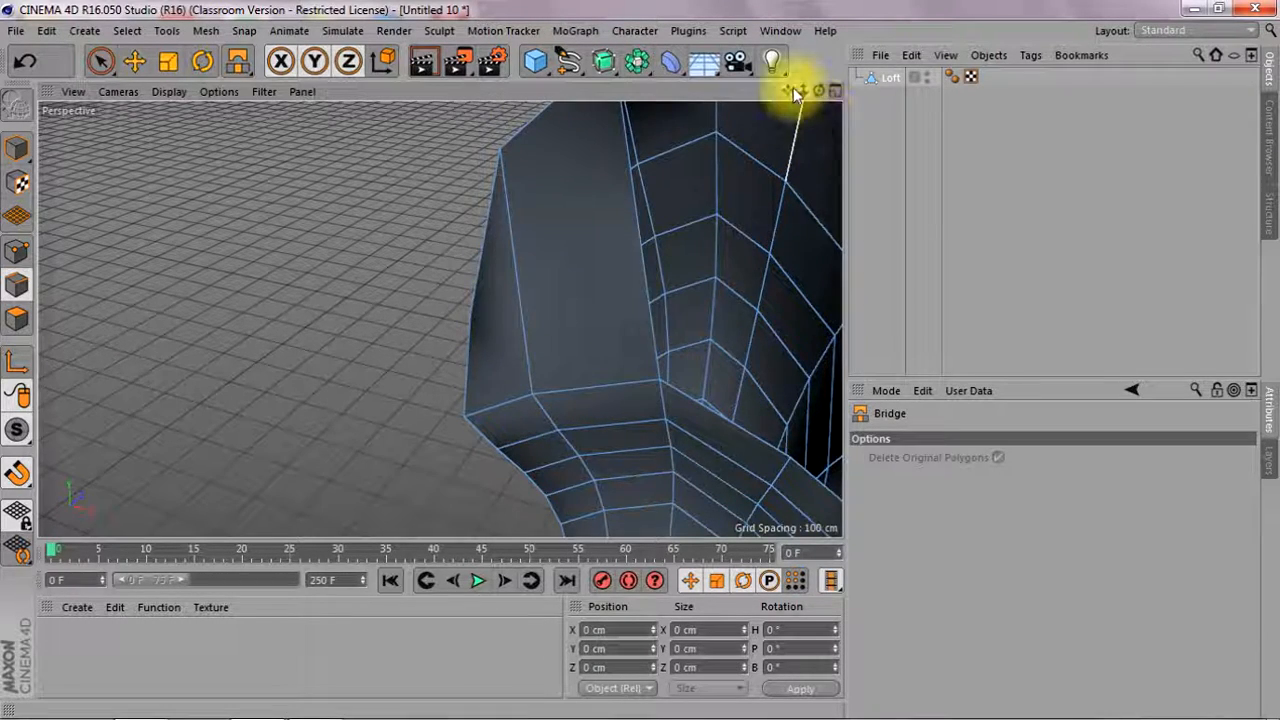
# Bridge the opposing rim edges on the other side and across the middle gap of the horn's wide end
pyautogui.moveTo(788, 91); pyautogui.dragTo(622, 94)
pyautogui.moveTo(440, 319); pyautogui.dragTo(416, 278)
pyautogui.moveTo(813, 100); pyautogui.dragTo(670, 110)
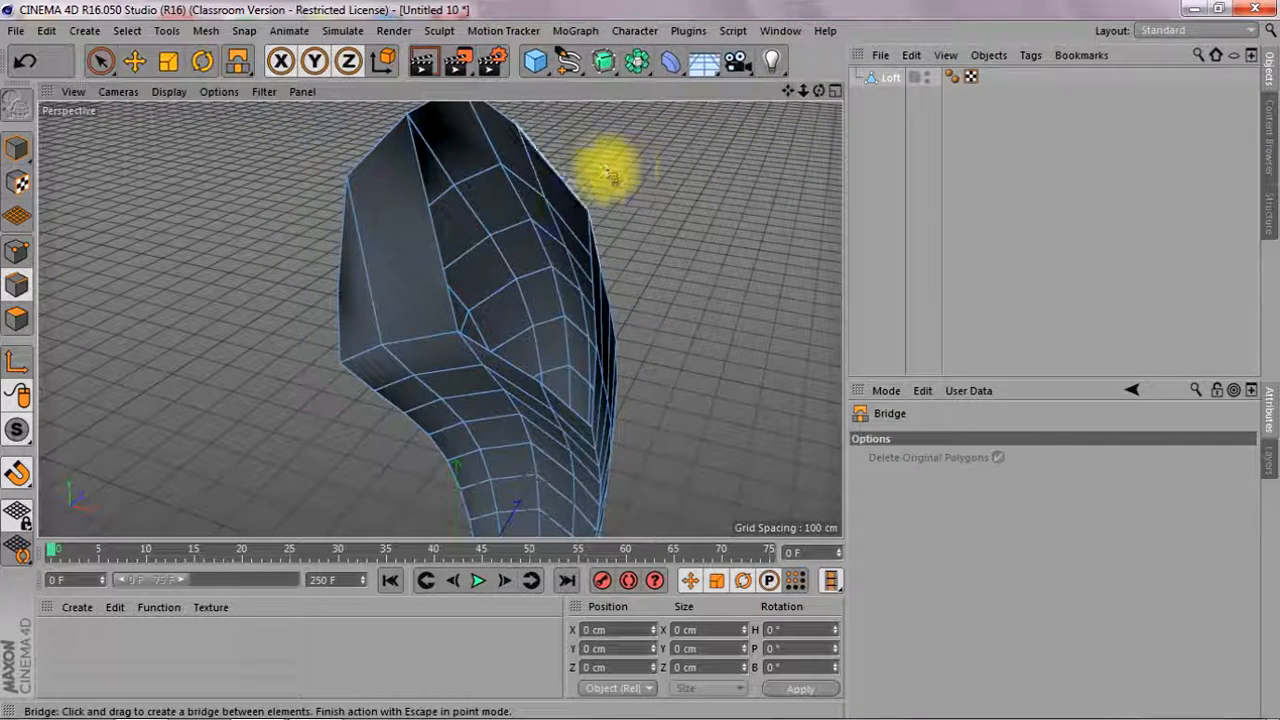
pyautogui.moveTo(578, 193)
pyautogui.mouseDown()
pyautogui.moveTo(529, 223)
pyautogui.moveTo(493, 355)
pyautogui.mouseUp()
pyautogui.moveTo(806, 88); pyautogui.dragTo(808, 89)
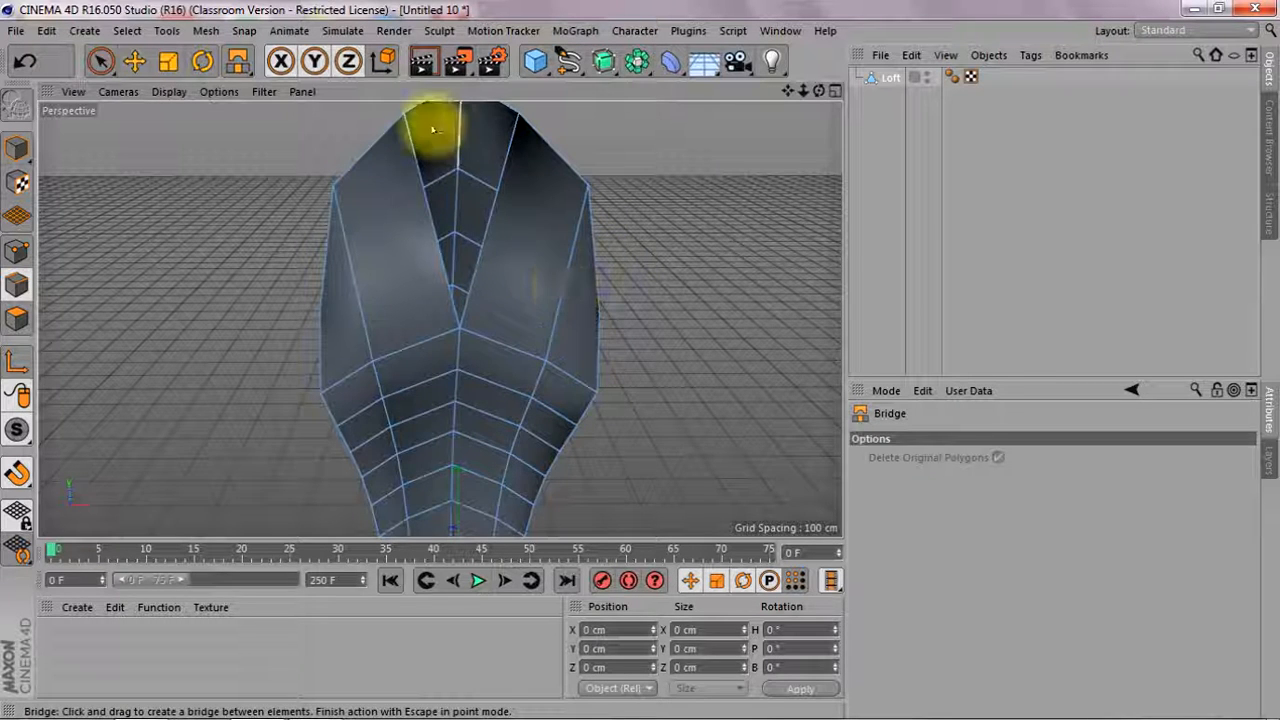
pyautogui.moveTo(425, 112); pyautogui.dragTo(494, 208)
# Inspect the capped wide end and check the Loft's point and polygon counts in its object information
pyautogui.moveTo(819, 91); pyautogui.dragTo(880, 104)
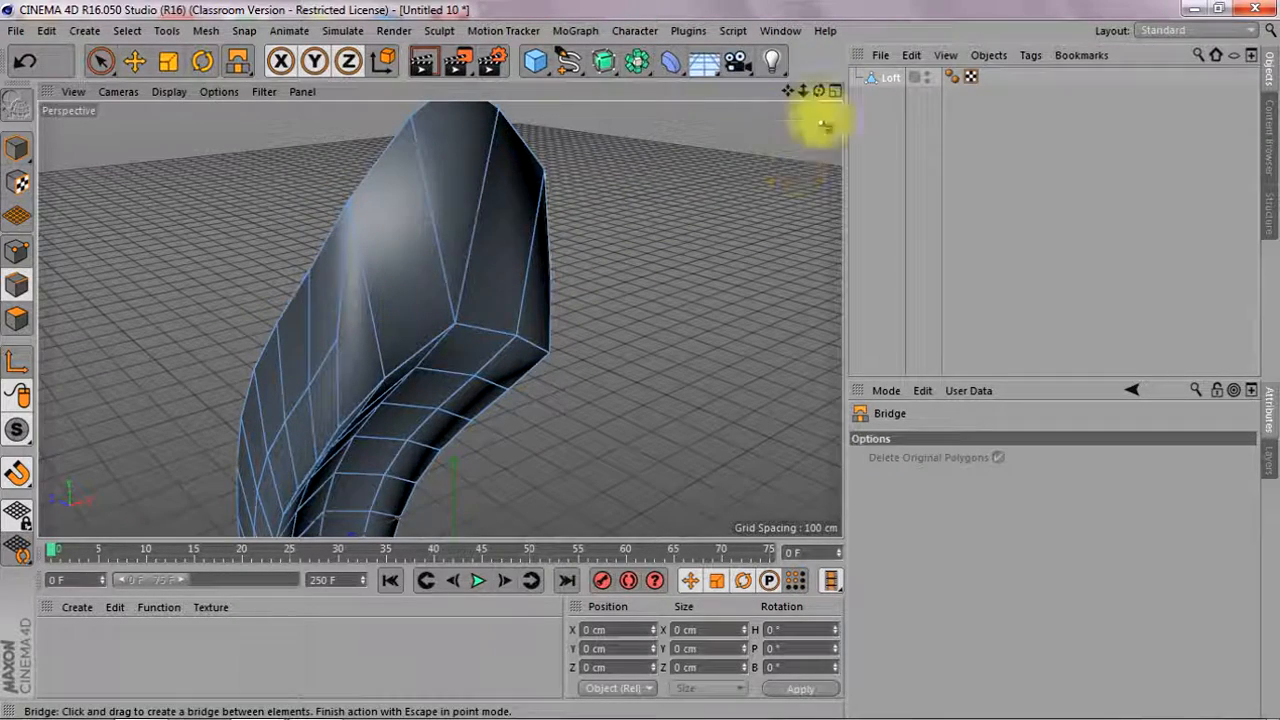
pyautogui.moveTo(804, 91)
pyautogui.mouseDown()
pyautogui.moveTo(775, 92)
pyautogui.moveTo(827, 92)
pyautogui.moveTo(745, 80)
pyautogui.moveTo(740, 66)
pyautogui.moveTo(852, 62)
pyautogui.moveTo(846, 94)
pyautogui.moveTo(764, 65)
pyautogui.moveTo(748, 43)
pyautogui.moveTo(686, 63)
pyautogui.moveTo(822, 94)
pyautogui.mouseUp()
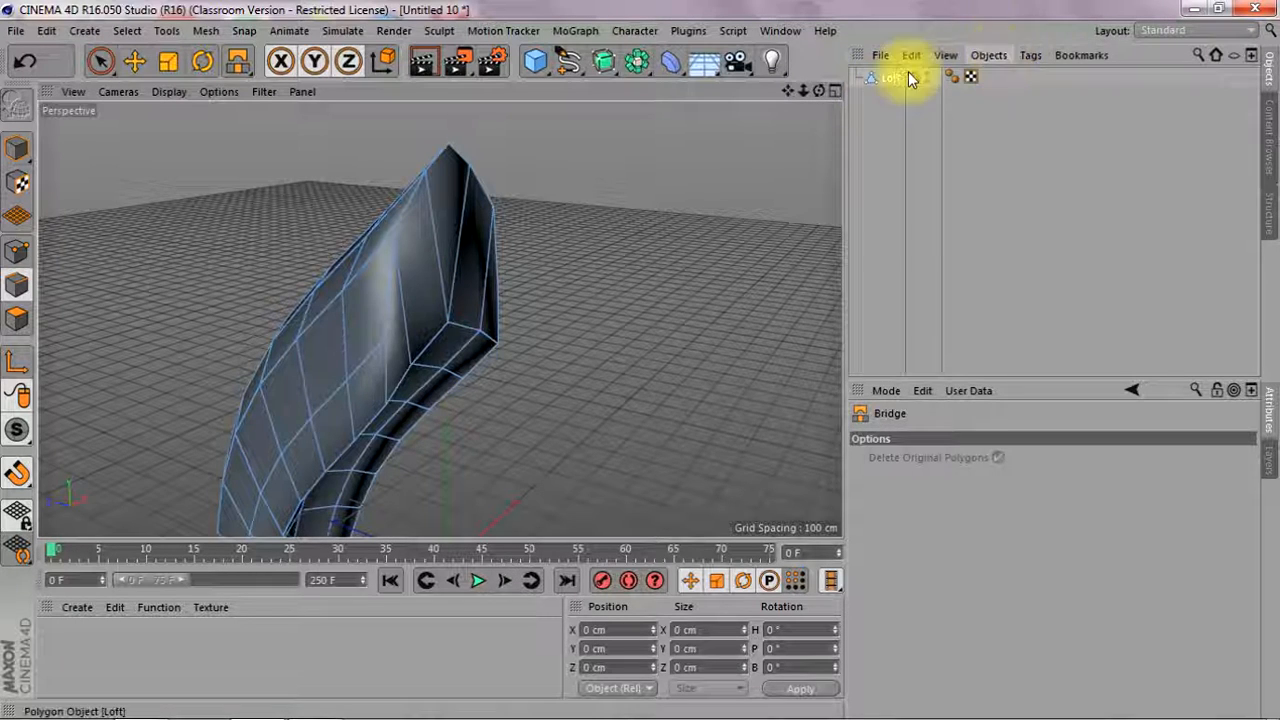
pyautogui.click(994, 56)
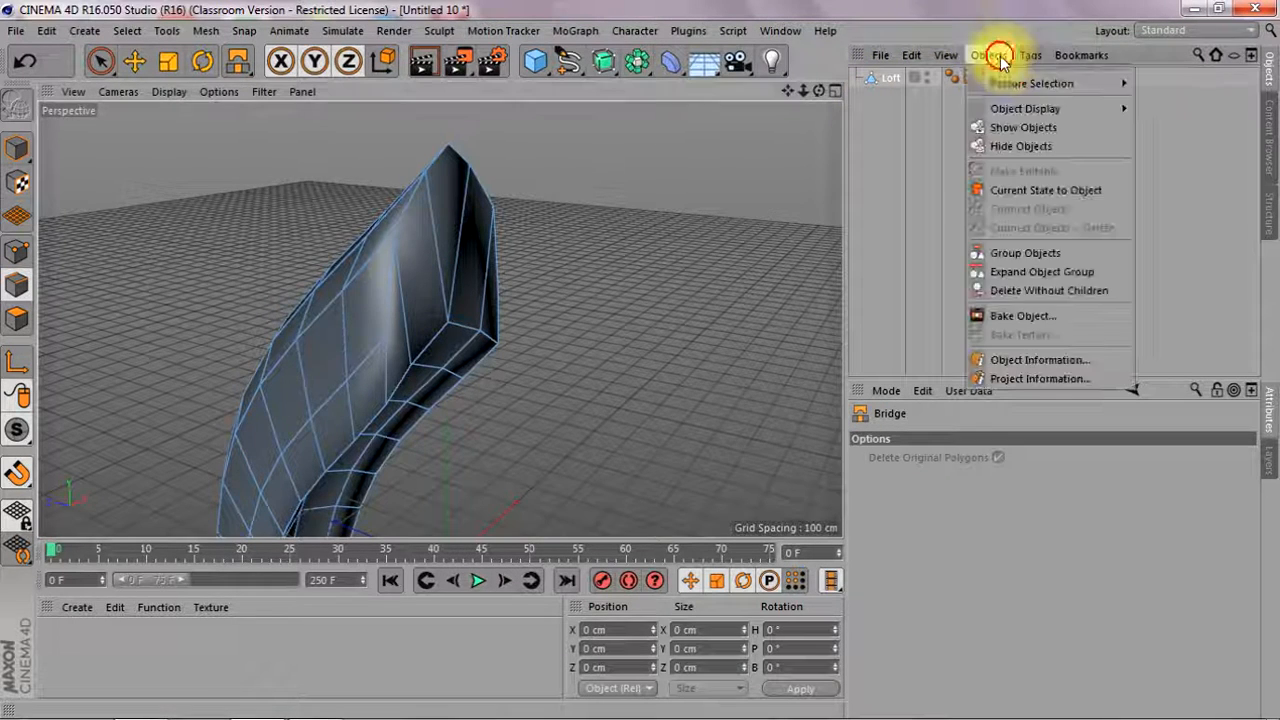
pyautogui.click(1025, 360)
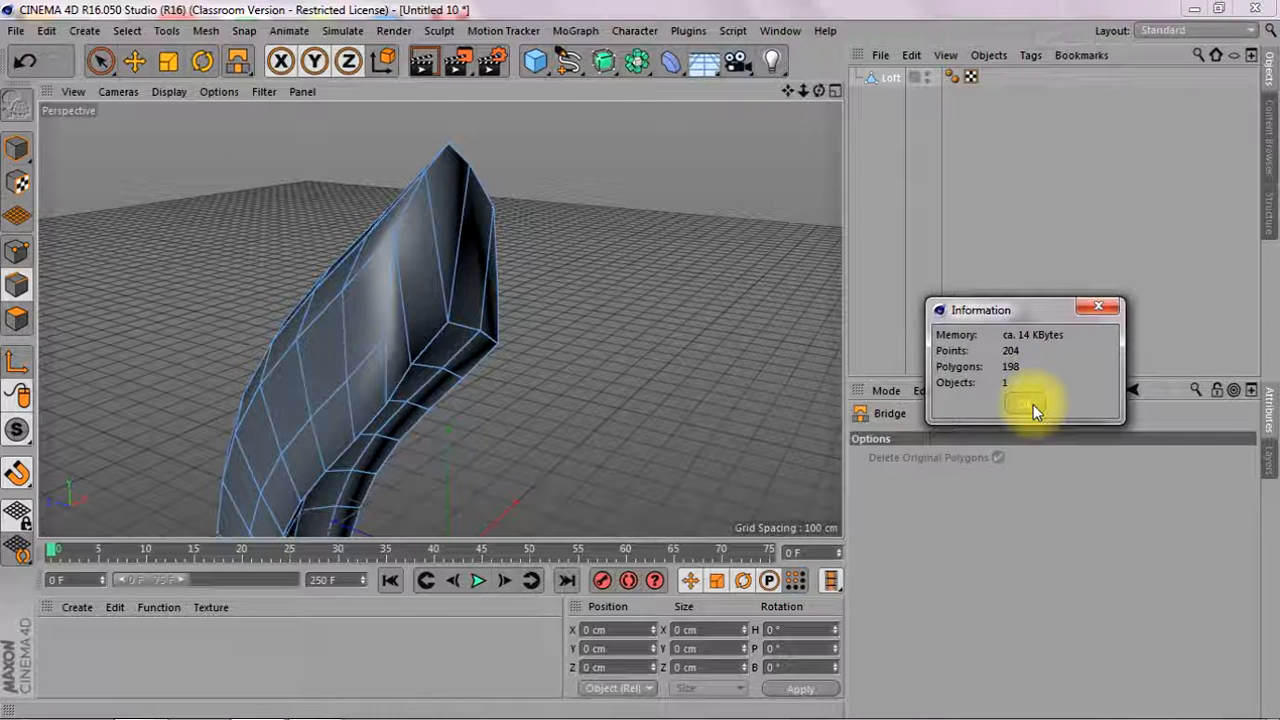
pyautogui.click(1031, 403)
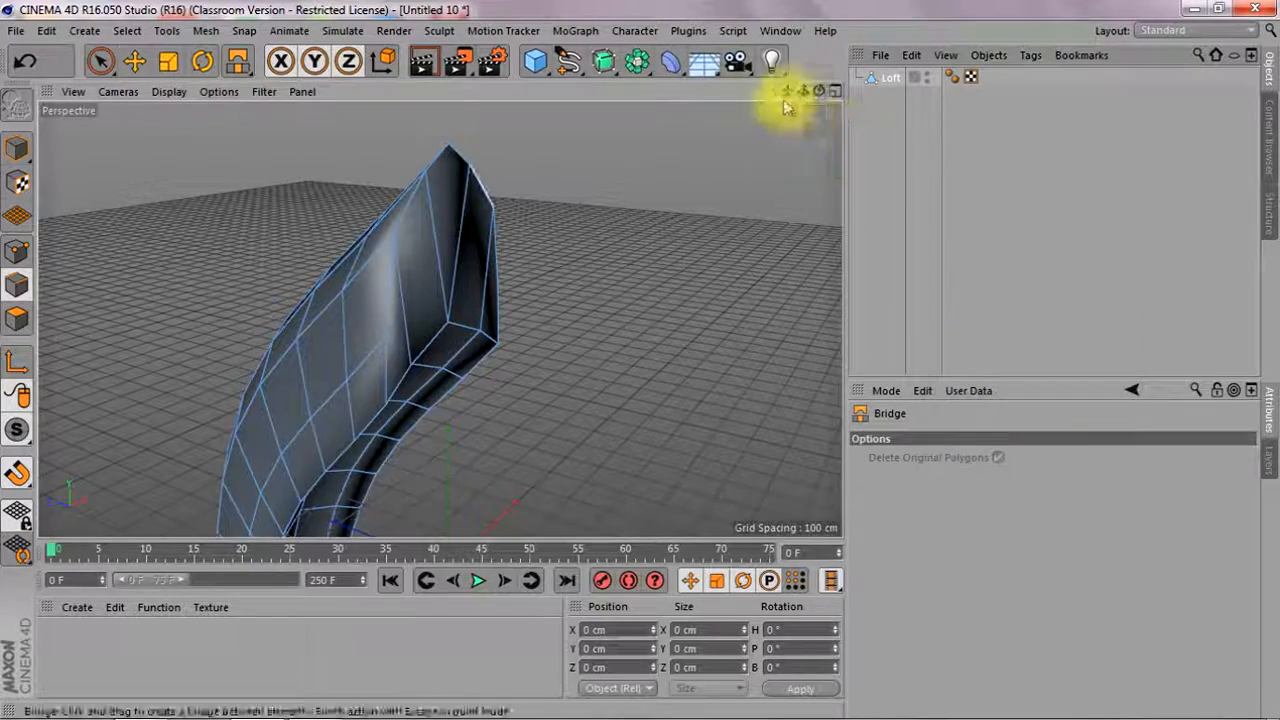
# Frame the horn's narrow lower tip in the perspective view
pyautogui.moveTo(803, 91); pyautogui.dragTo(790, 5)
pyautogui.moveTo(814, 97); pyautogui.dragTo(628, 371)
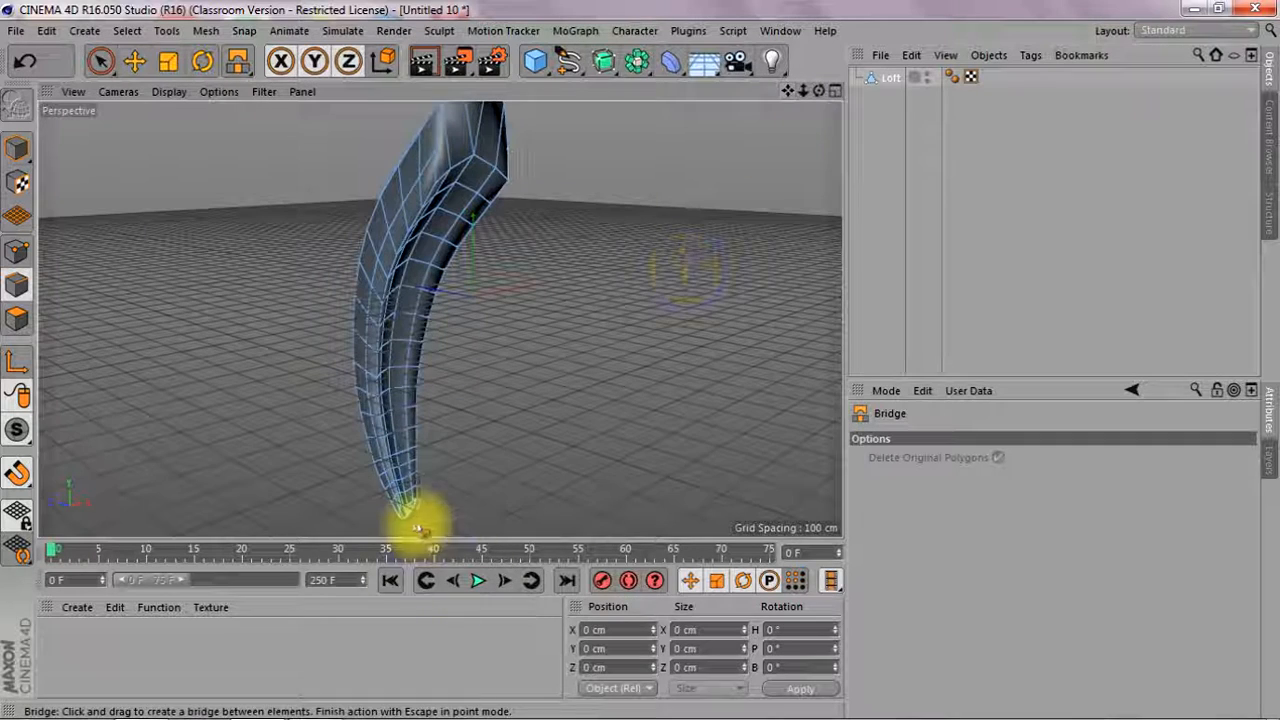